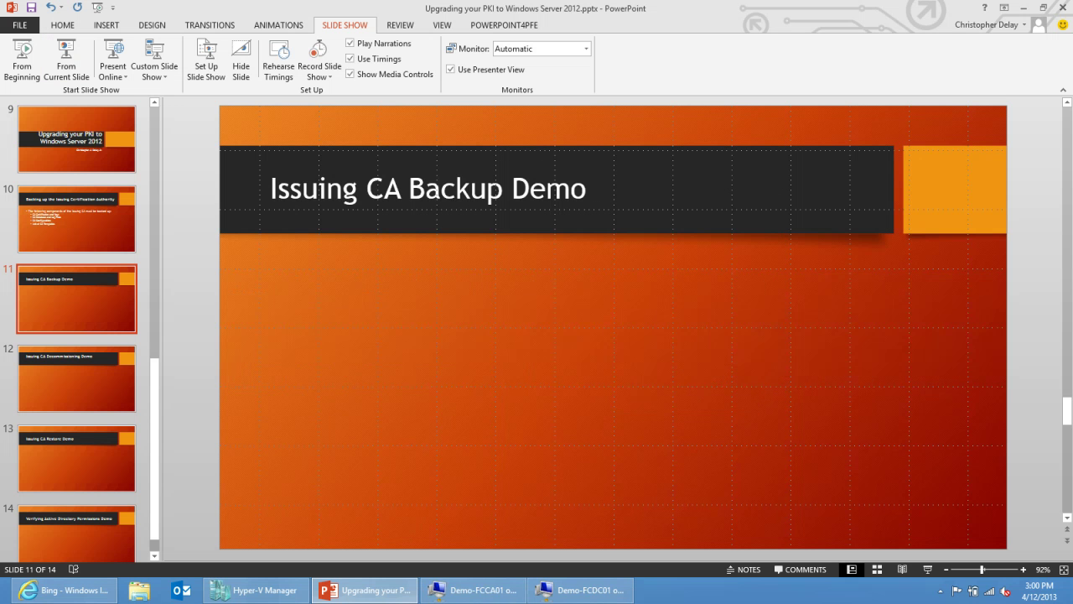
Switch from the PowerPoint slide to the Demo-FCCA01 virtual machine window.
{"action": "mouse_move", "coordinate": [474, 591]}
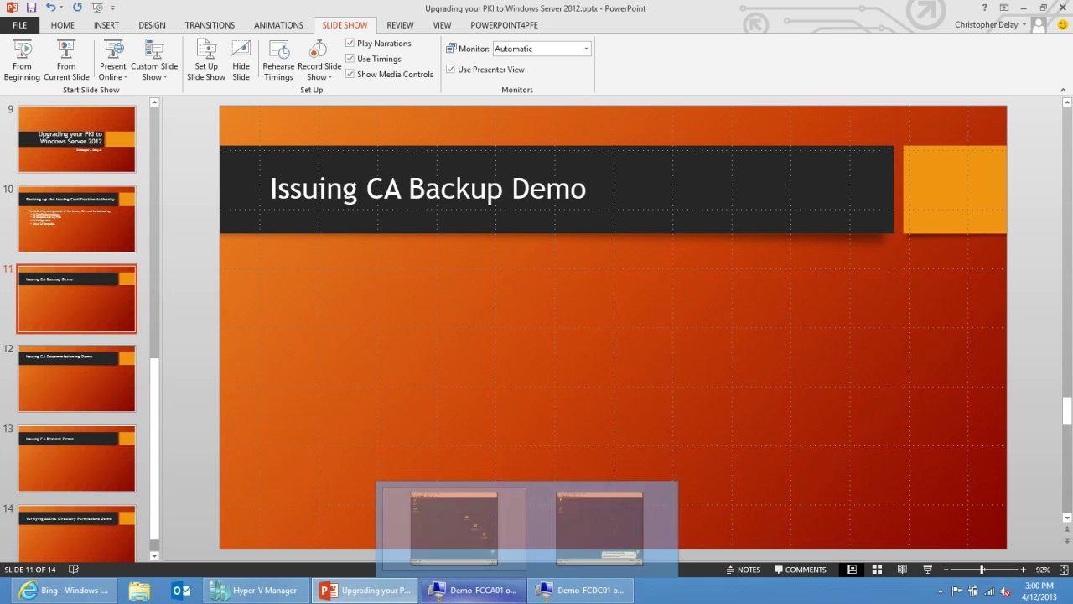
Bring the Demo-FCCA01 VM forward and browse drive C in Windows Explorer.
{"action": "left_click", "coordinate": [454, 522]}
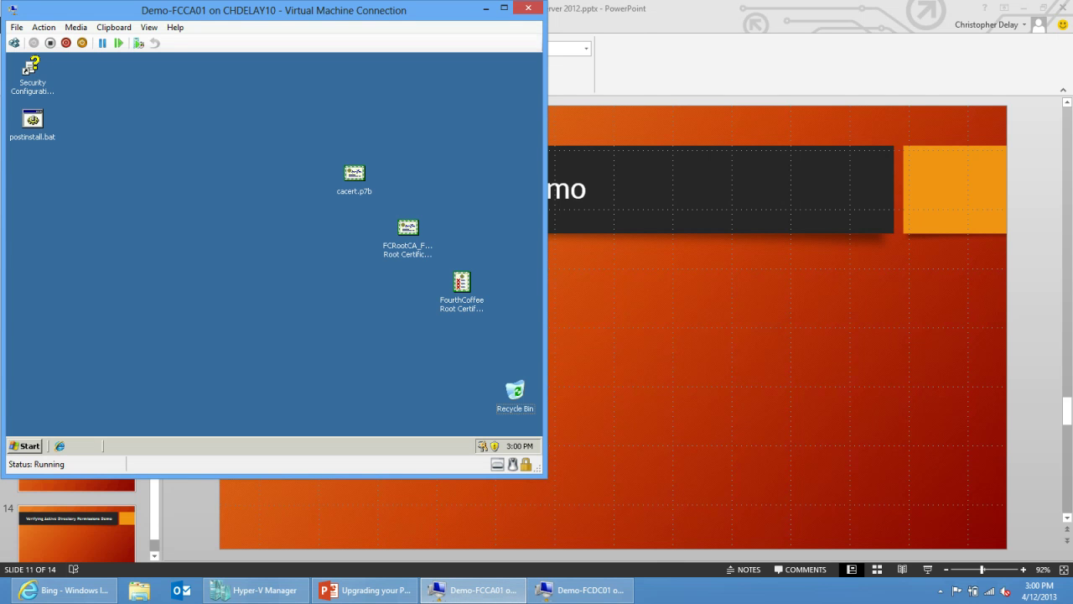
{"action": "left_click_drag", "start_coordinate": [336, 10], "coordinate": [533, 42]}
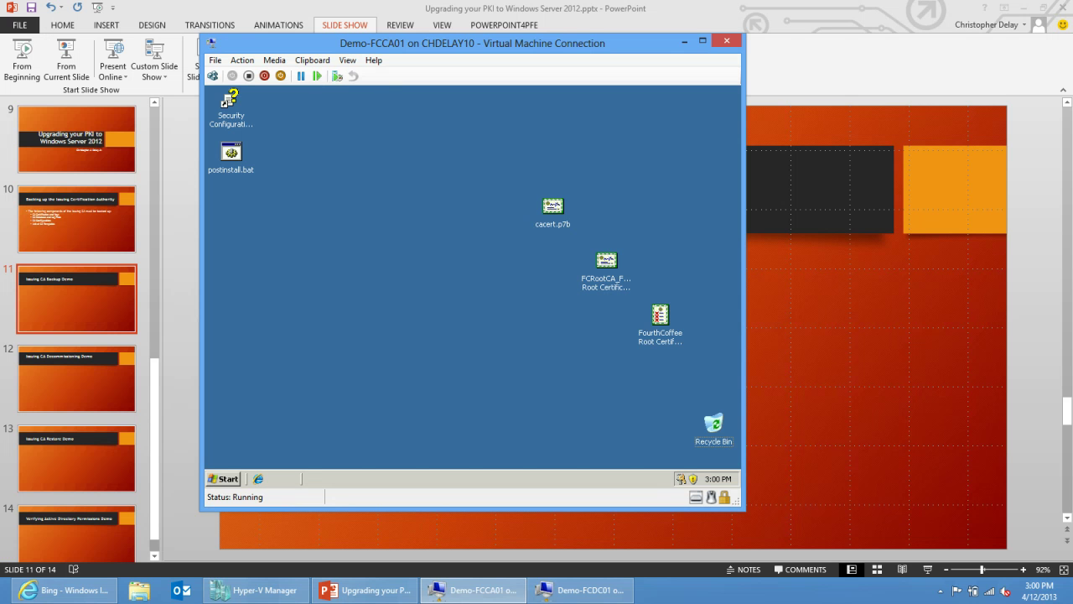
{"action": "right_click", "coordinate": [224, 479]}
{"action": "left_click", "coordinate": [252, 424]}
{"action": "left_click", "coordinate": [232, 215]}
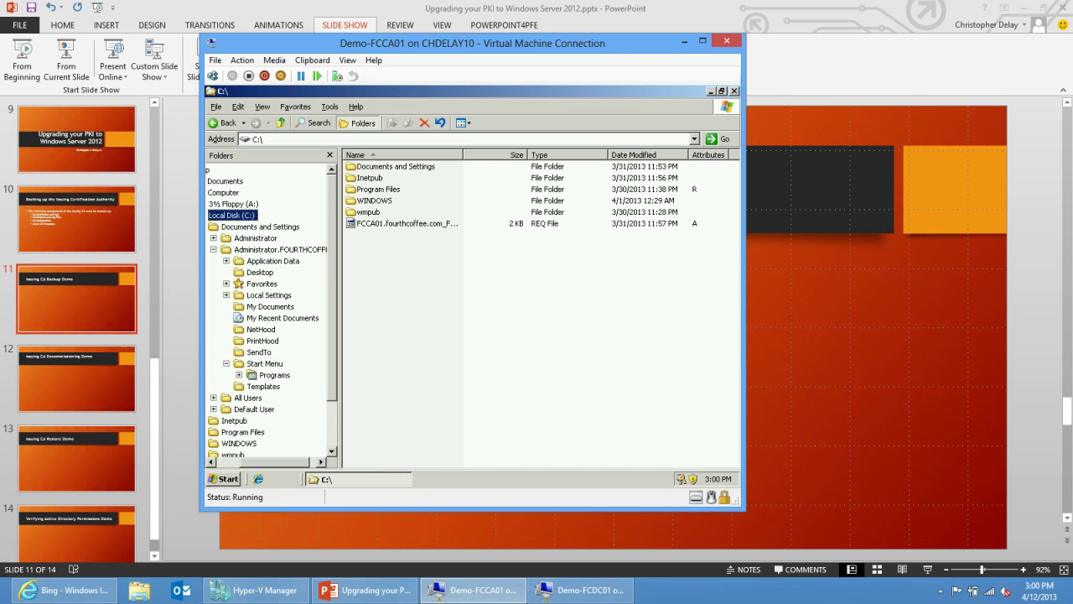
Create a Backup folder on drive C and open it.
{"action": "right_click", "coordinate": [445, 319]}
{"action": "mouse_move", "coordinate": [487, 400]}
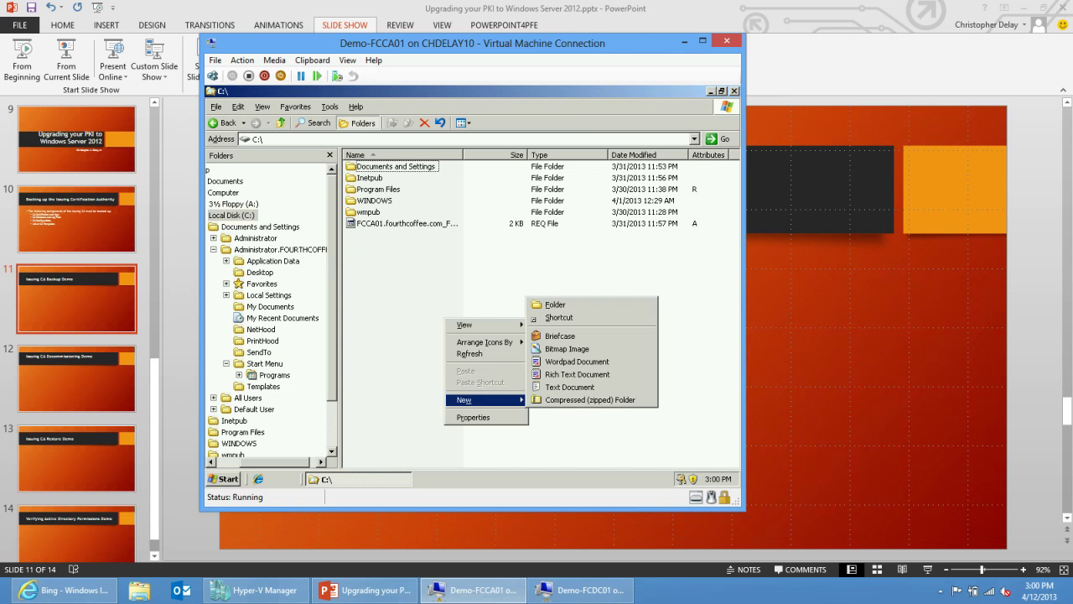
{"action": "left_click", "coordinate": [553, 304]}
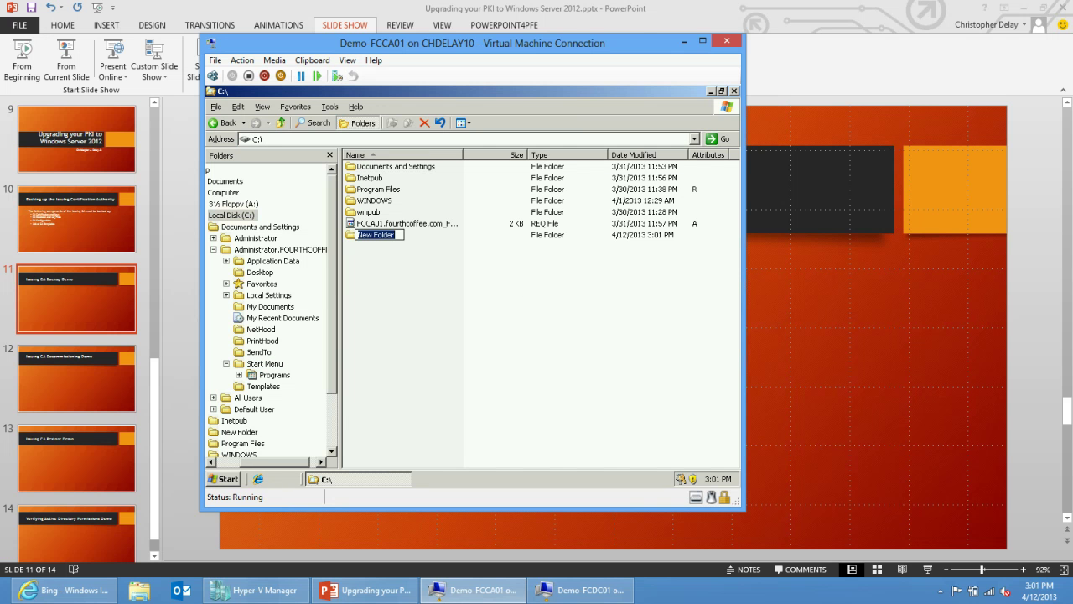
{"action": "type", "text": "Backup"}
{"action": "key", "text": "Return"}
{"action": "double_click", "coordinate": [368, 235]}
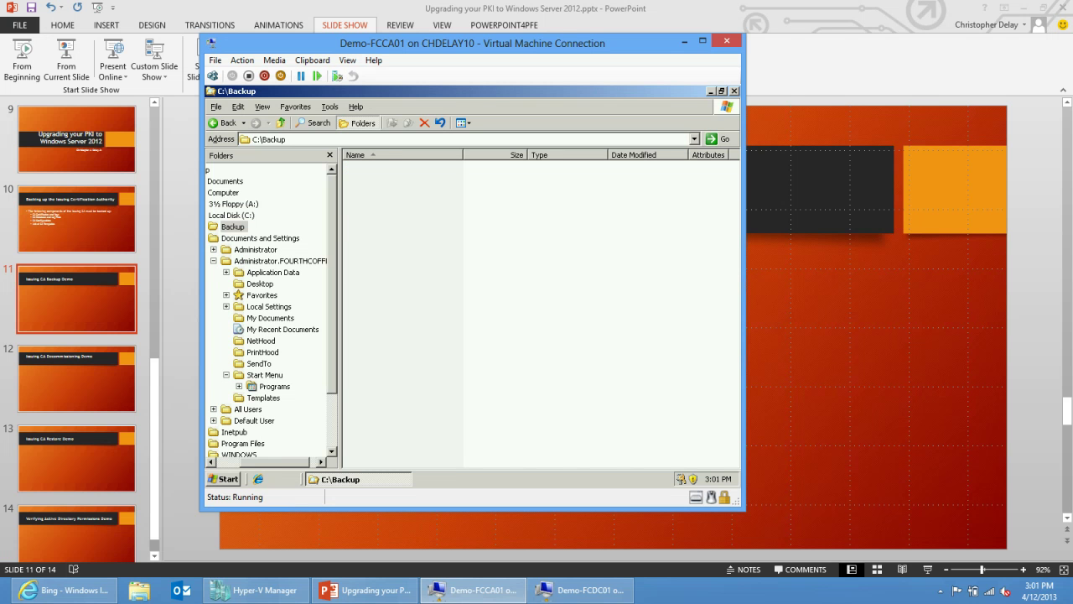
Create the CABackup and ConfigBackup folders inside C:\Backup.
{"action": "right_click", "coordinate": [370, 239]}
{"action": "mouse_move", "coordinate": [394, 350]}
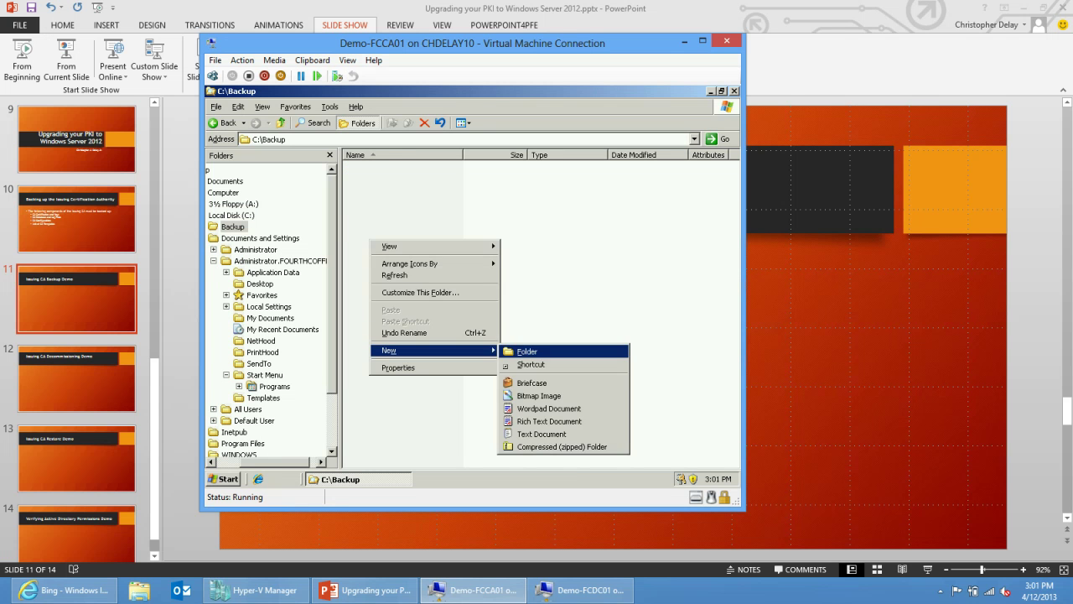
{"action": "left_click", "coordinate": [532, 350]}
{"action": "type", "text": "CABackup"}
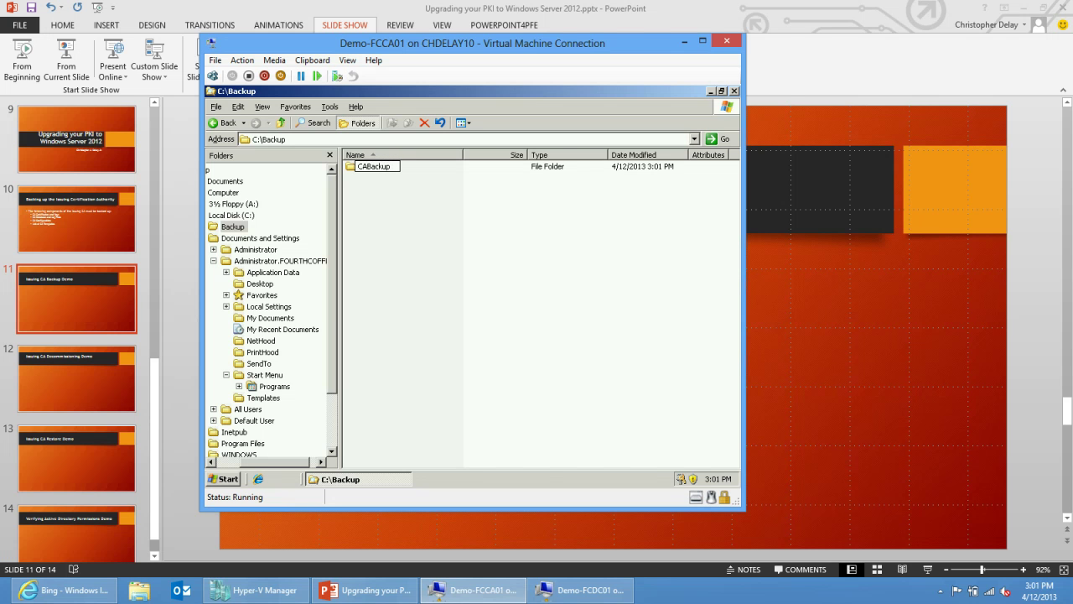
{"action": "key", "text": "Return"}
{"action": "right_click", "coordinate": [407, 260]}
{"action": "mouse_move", "coordinate": [425, 370]}
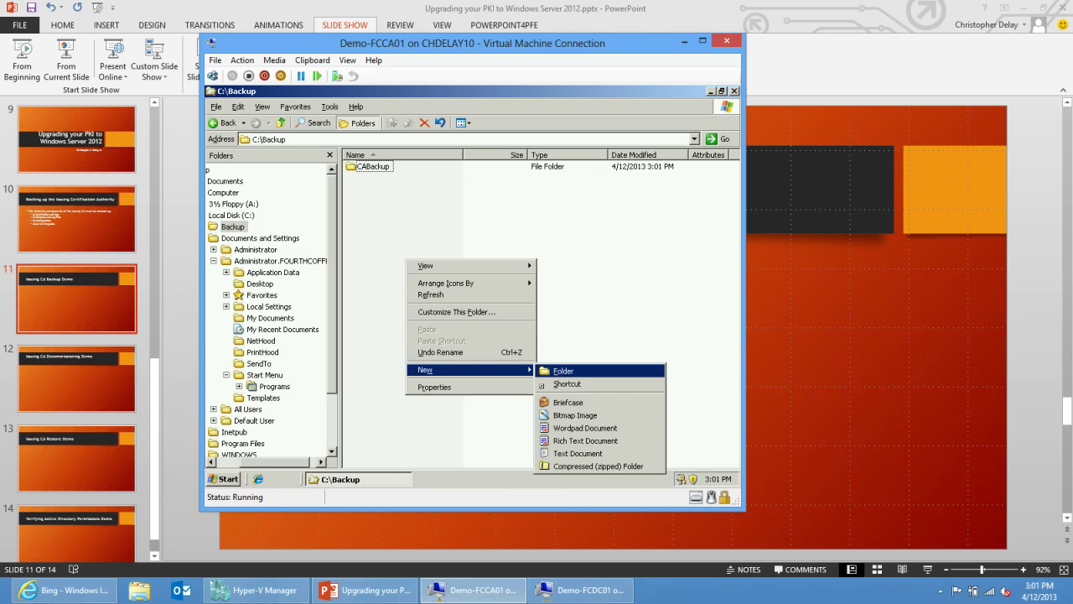
{"action": "left_click", "coordinate": [563, 371]}
{"action": "type", "text": "Confi"}
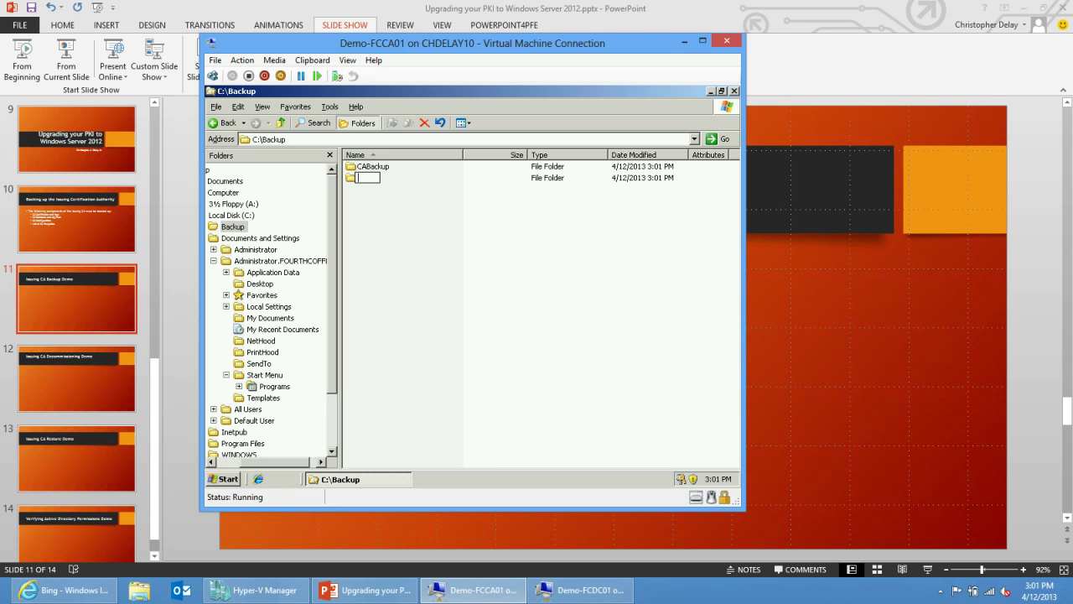
{"action": "type", "text": "gBackup"}
{"action": "key", "text": "Return"}
Open Certification Authority and start the Back up CA wizard for the FourthCoffee issuing CA.
{"action": "key", "text": "ctrl+Escape"}
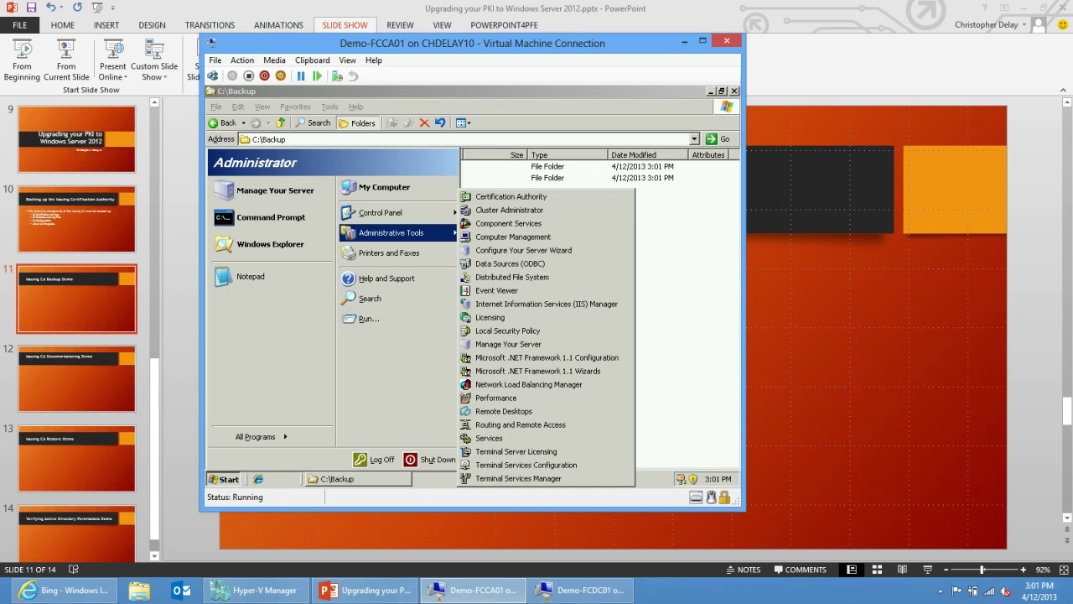
{"action": "key", "text": "Return"}
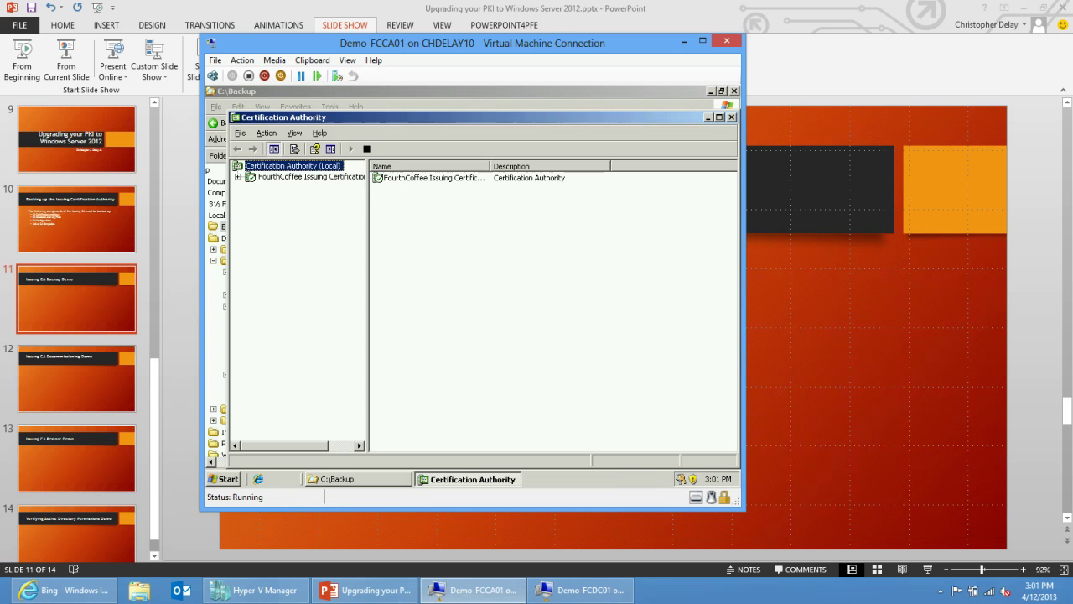
{"action": "key", "text": "Down"}
{"action": "key", "text": "Right"}
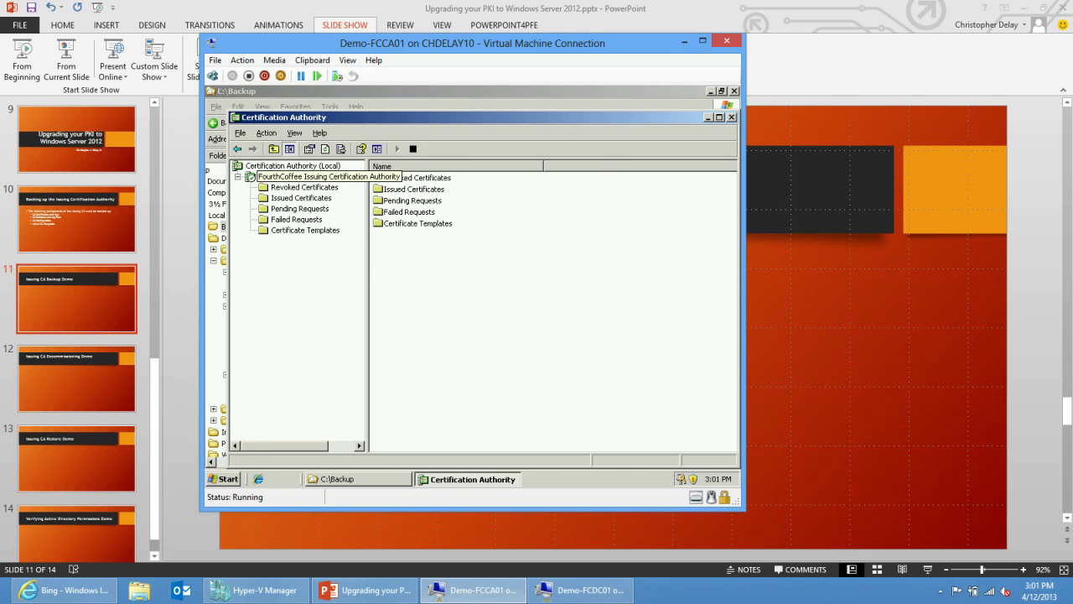
{"action": "key", "text": "shift+F10"}
{"action": "key", "text": "Down"}
{"action": "key", "text": "Right"}
{"action": "key", "text": "Down"}
{"action": "key", "text": "Down"}
{"action": "key", "text": "Down"}
{"action": "key", "text": "Down"}
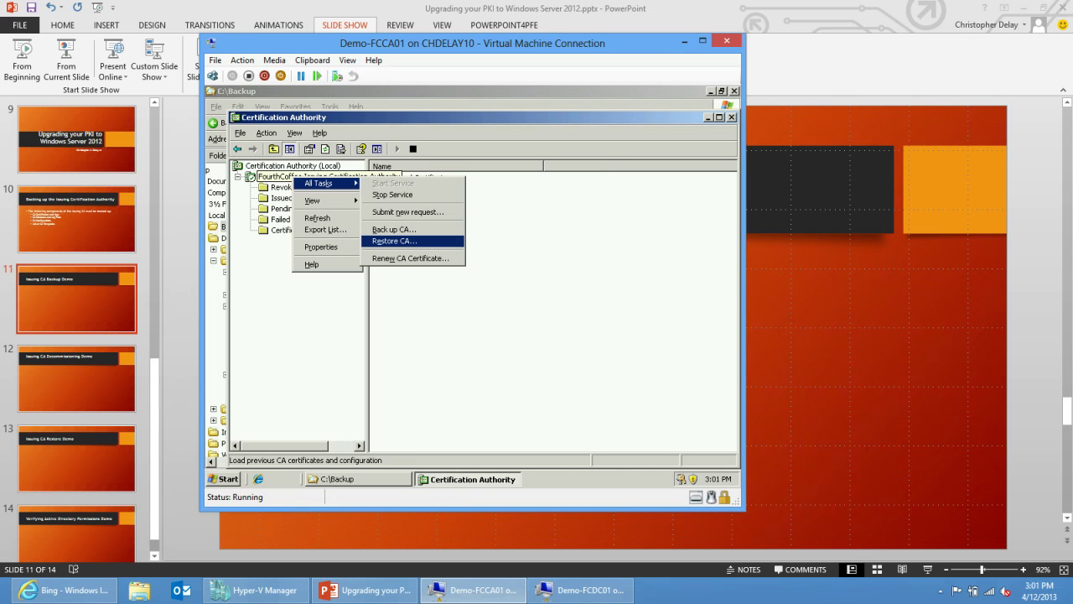
{"action": "key", "text": "Up"}
{"action": "key", "text": "Return"}
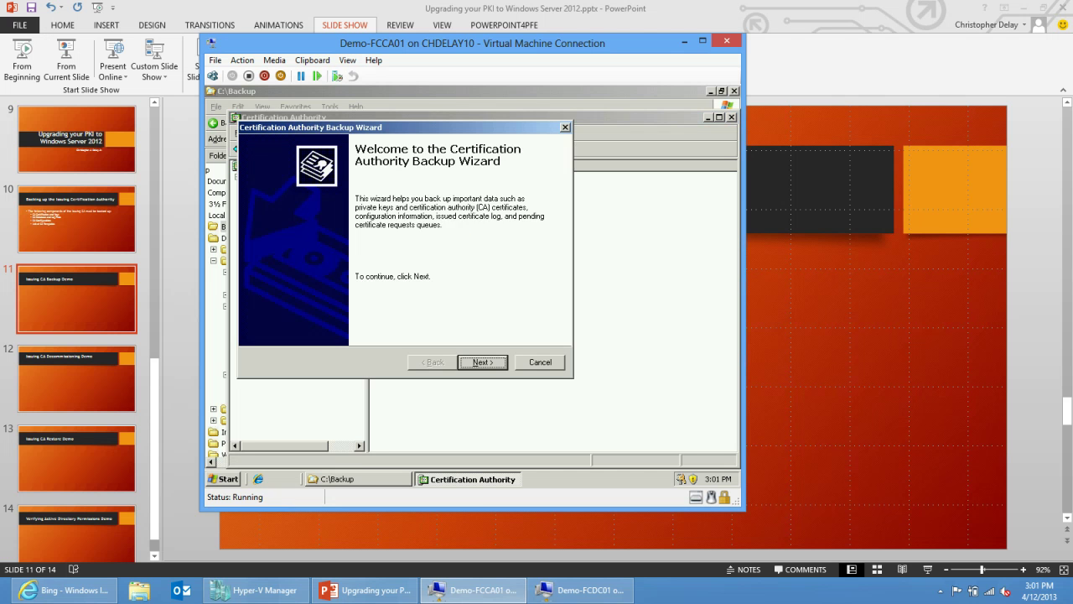
Select the private key, CA certificate and certificate database, backing up to C:\Backup\CABackup.
{"action": "key", "text": "Return"}
{"action": "key", "text": "space"}
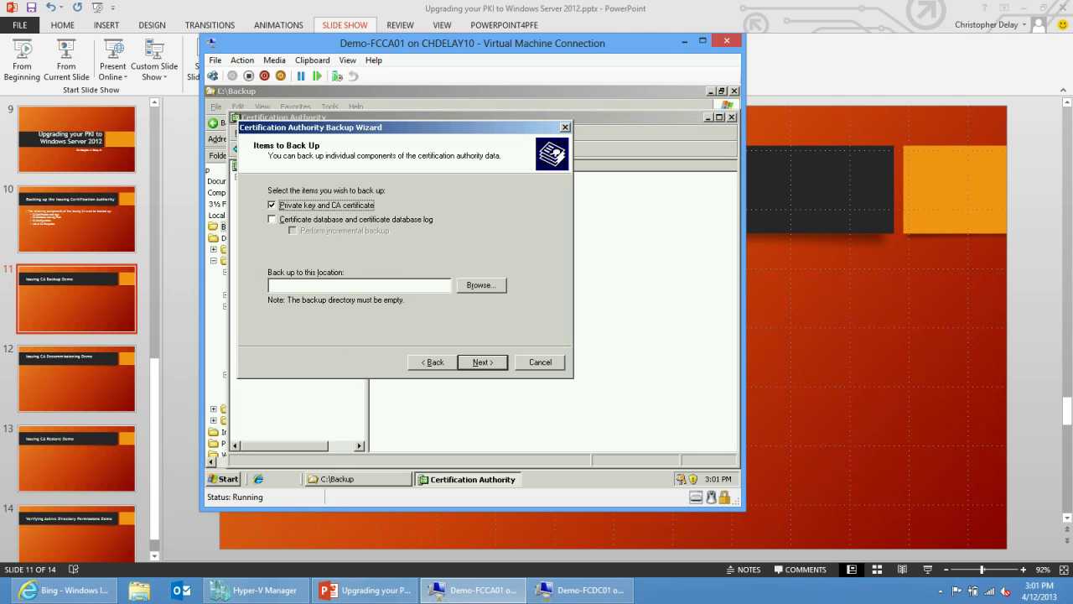
{"action": "key", "text": "Tab"}
{"action": "key", "text": "space"}
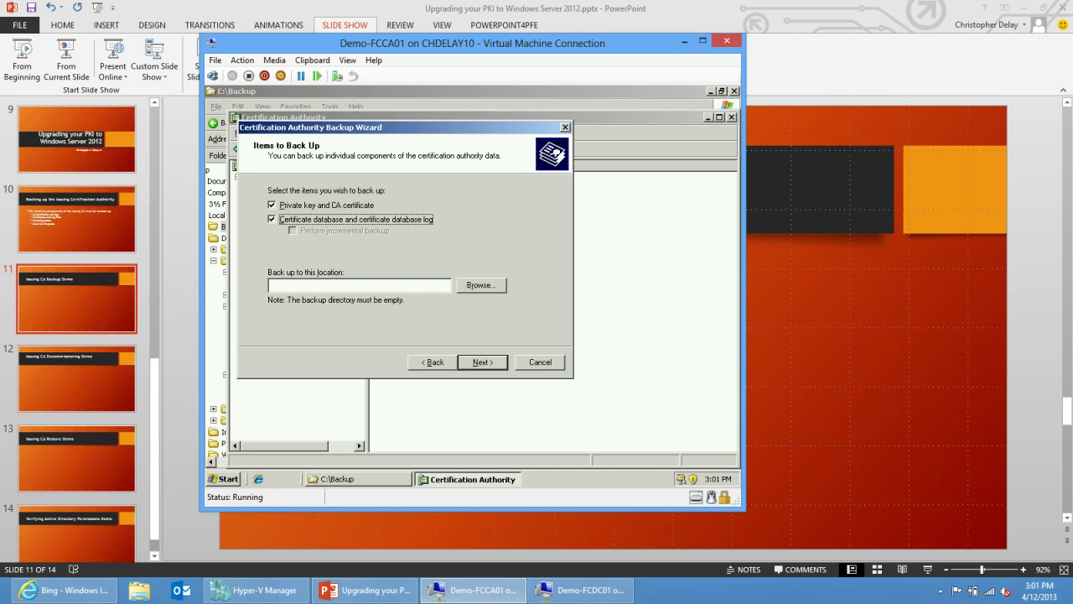
{"action": "key", "text": "Tab"}
{"action": "key", "text": "Tab"}
{"action": "key", "text": "space"}
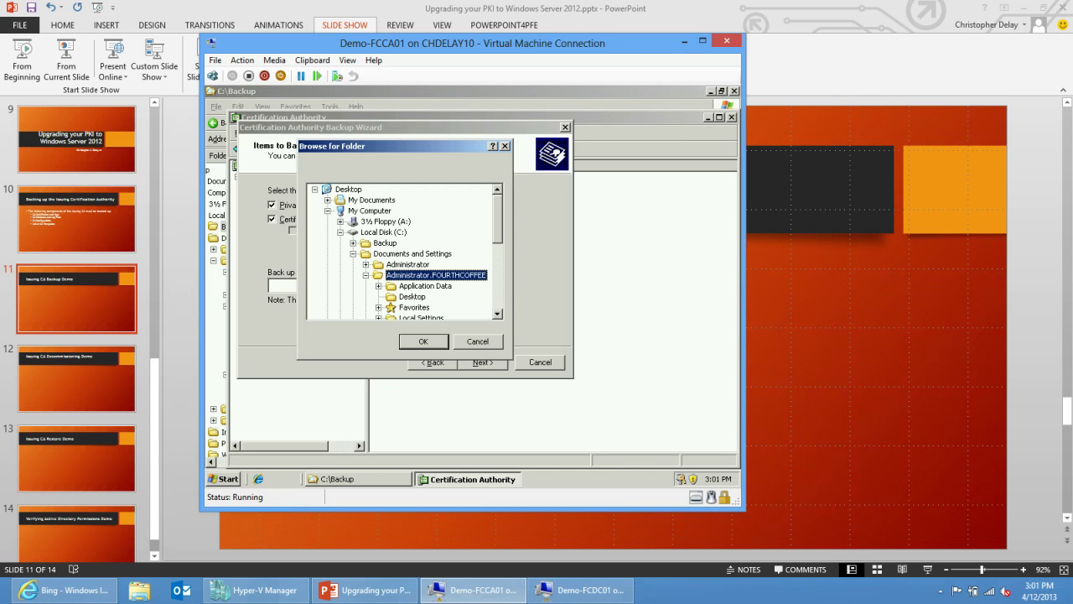
{"action": "left_click", "coordinate": [403, 254]}
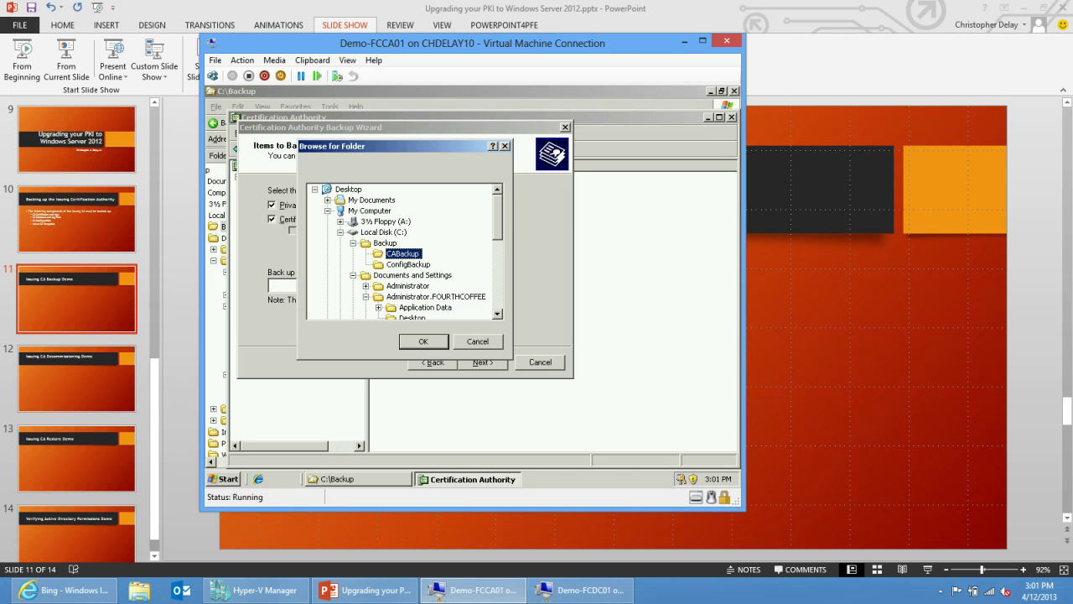
{"action": "key", "text": "Return"}
{"action": "key", "text": "Tab"}
{"action": "key", "text": "Tab"}
Enter the backup password in both fields, re-entering it after a mismatch warning, and finish the backup.
{"action": "key", "text": "Return"}
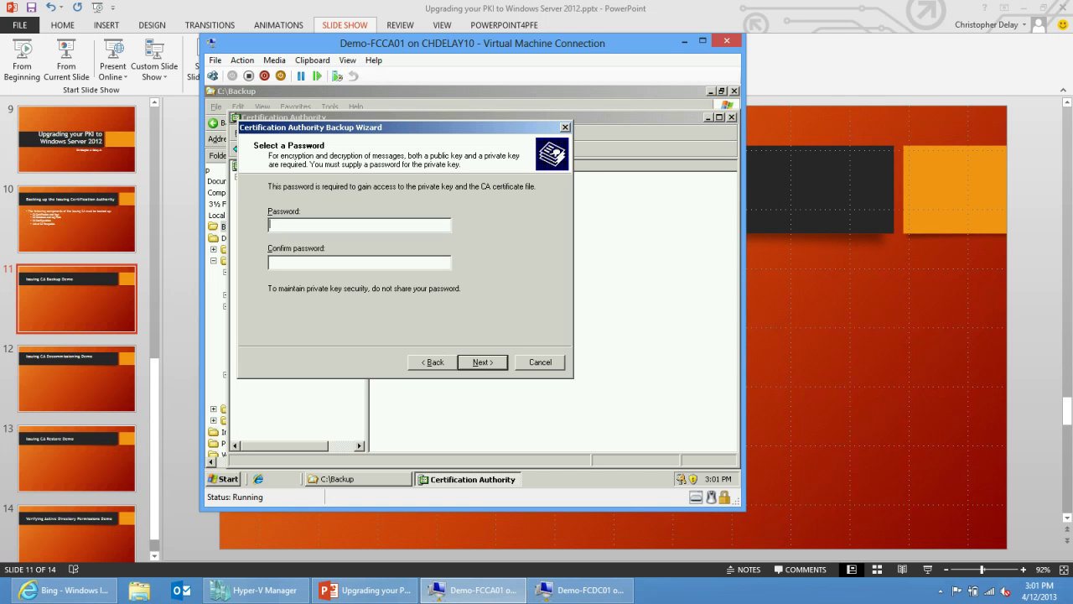
{"action": "type", "text": "P@ssw0r"}
{"action": "type", "text": "*****"}
{"action": "key", "text": "Return"}
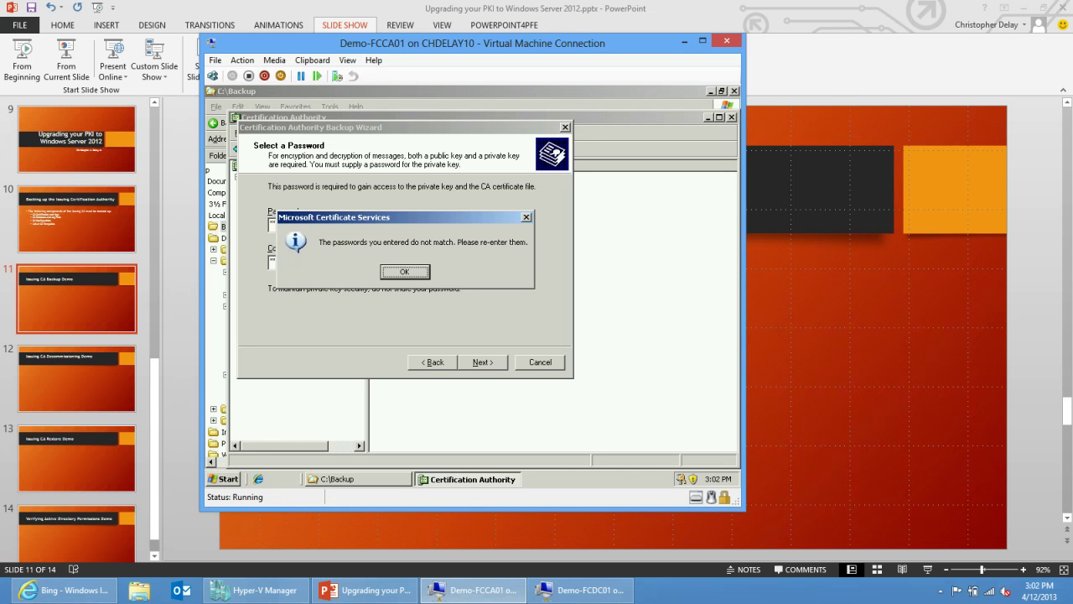
{"action": "key", "text": "Return"}
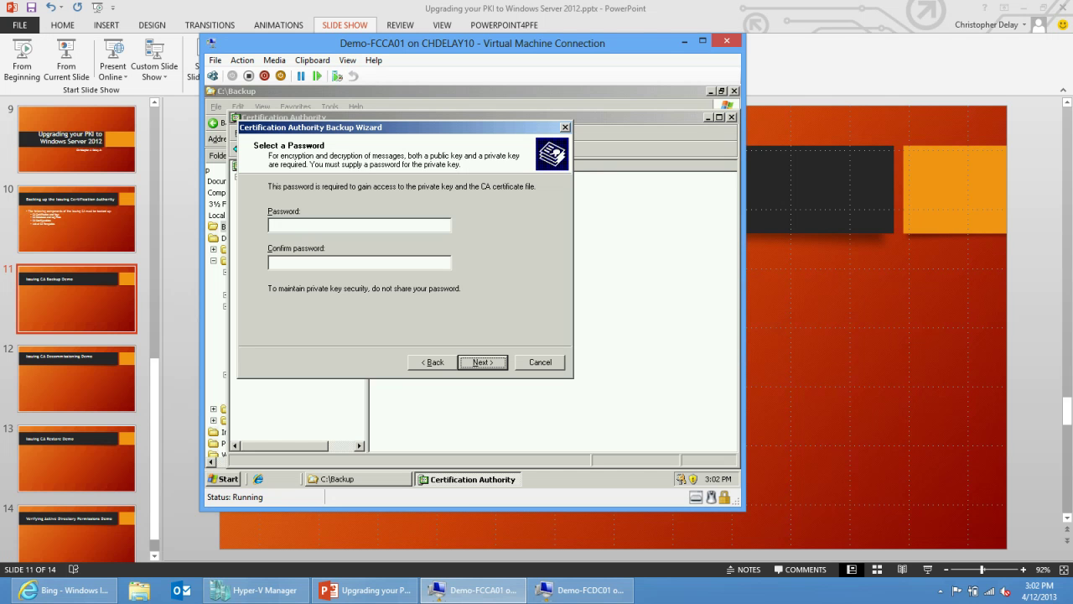
{"action": "left_click", "coordinate": [276, 224]}
{"action": "type", "text": "P@ssw0rd"}
{"action": "key", "text": "Tab"}
{"action": "type", "text": "P@ssw0rd"}
{"action": "key", "text": "Return"}
{"action": "key", "text": "Return"}
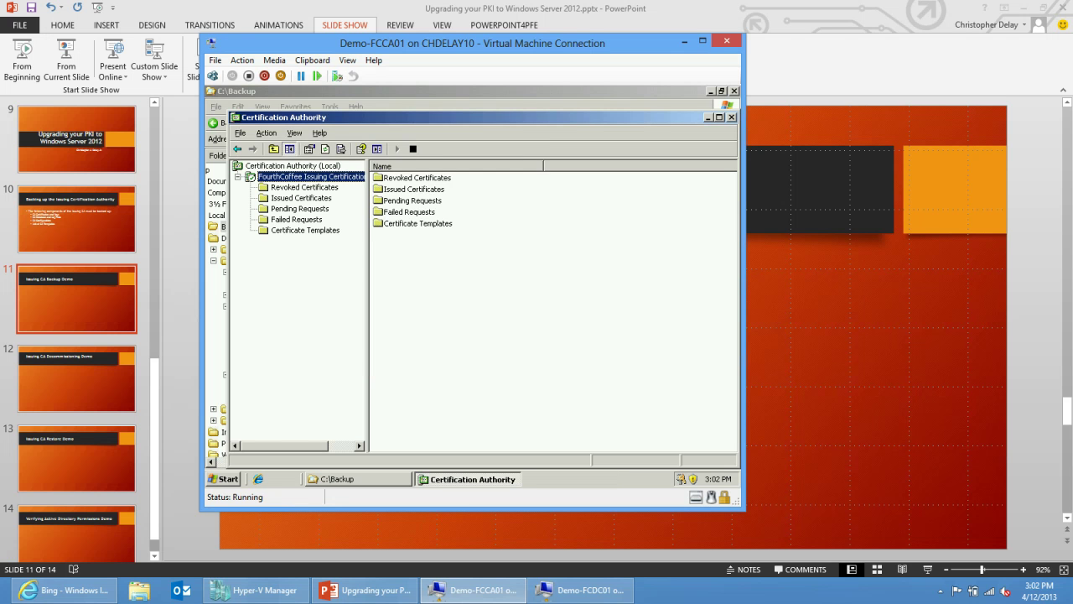
Check that CABackup holds the FourthCoffee key file and the DataBase folder's backup files.
{"action": "key", "text": "alt+Tab"}
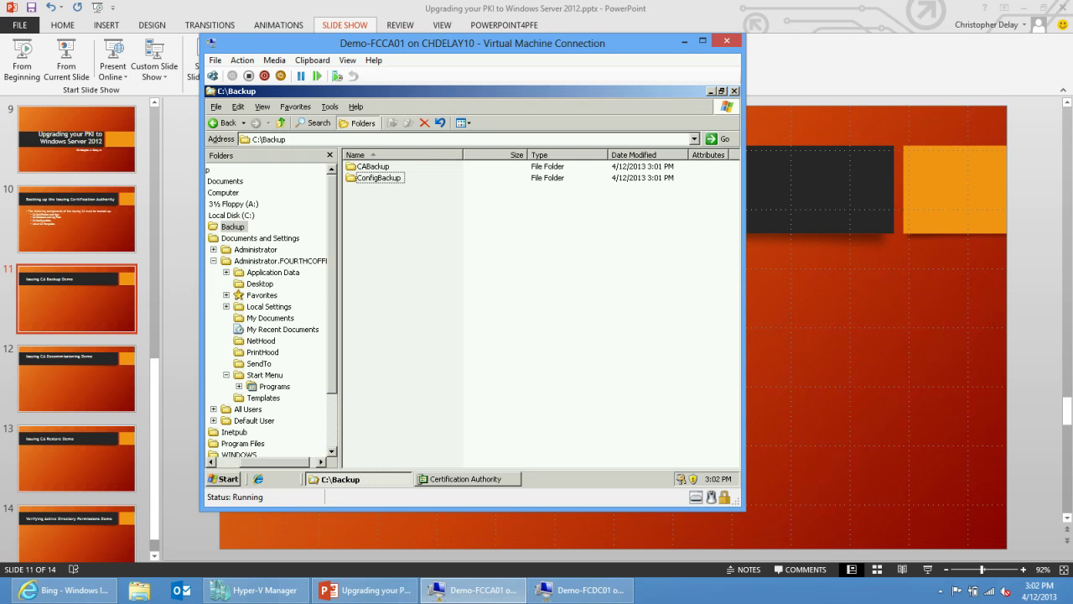
{"action": "key", "text": "Up"}
{"action": "key", "text": "Return"}
{"action": "key", "text": "Down"}
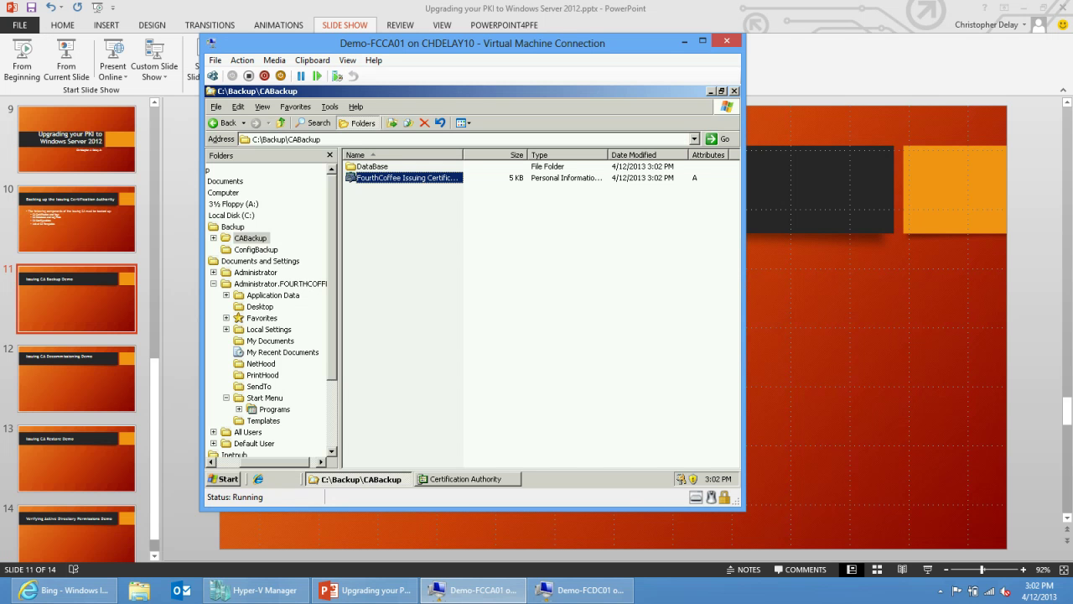
{"action": "key", "text": "Up"}
{"action": "key", "text": "Return"}
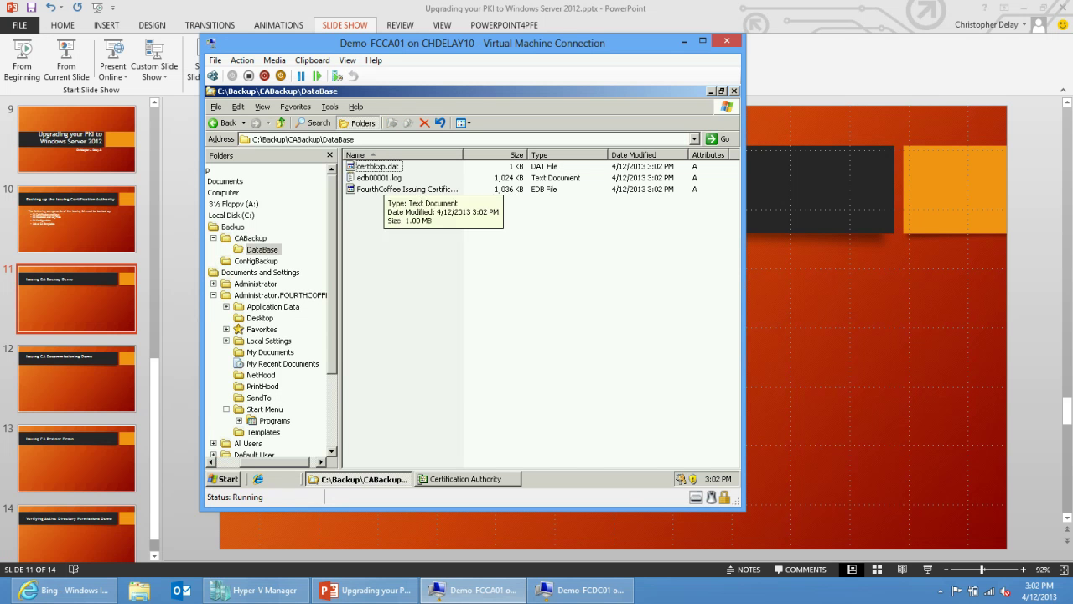
{"action": "key", "text": "BackSpace"}
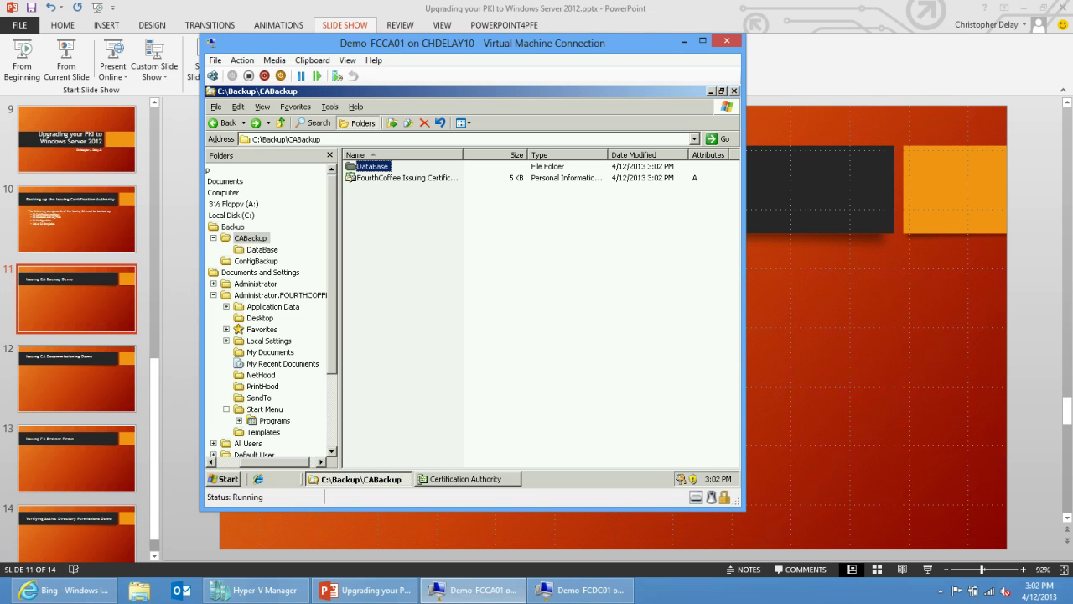
{"action": "scroll", "coordinate": [272, 312], "scroll_direction": "down", "scroll_amount": 3}
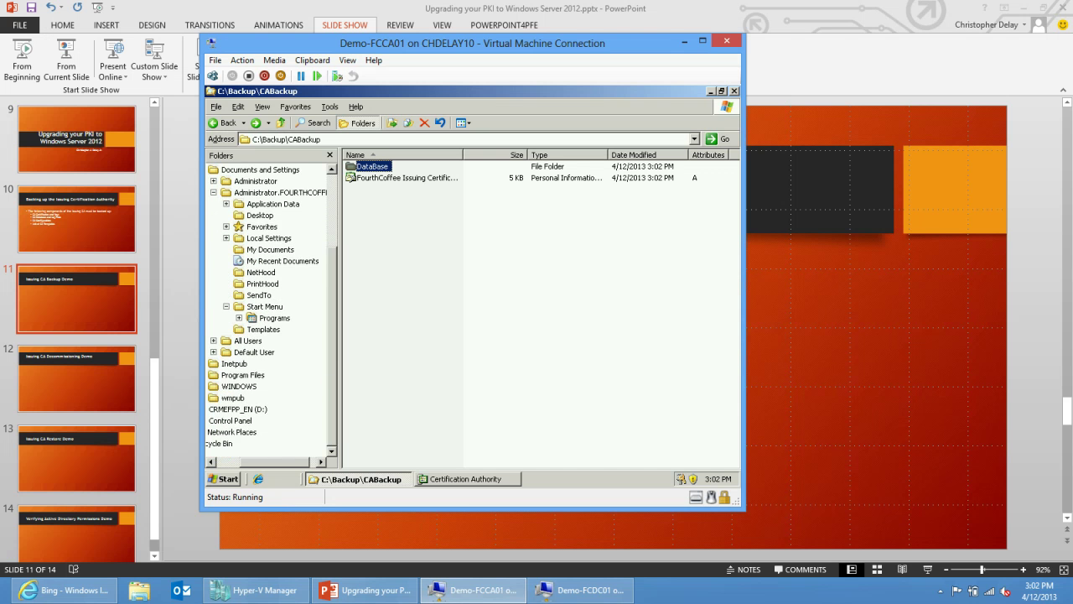
{"action": "left_click", "coordinate": [226, 478]}
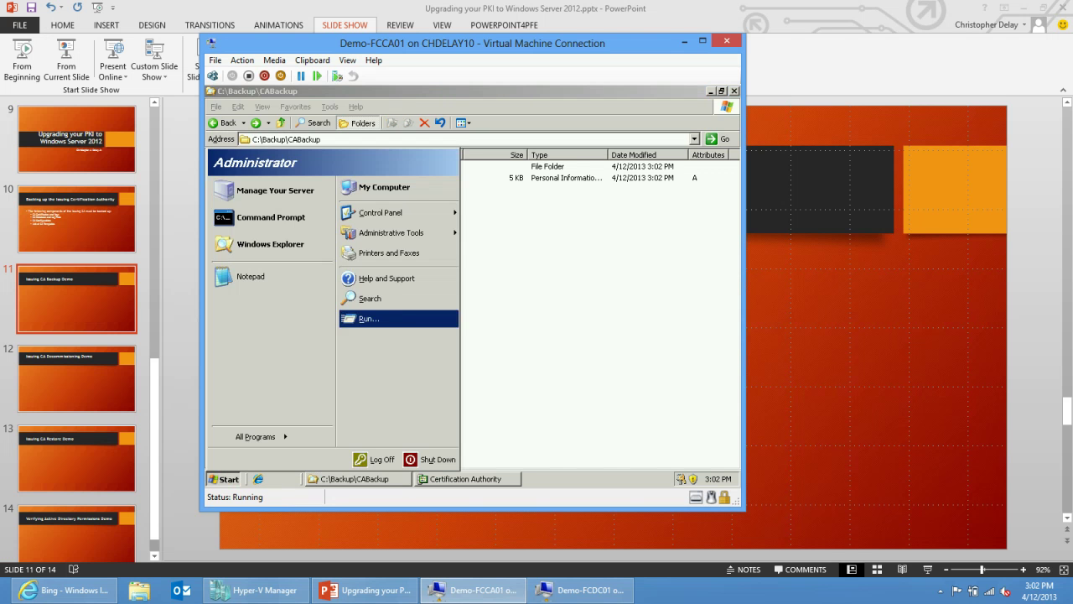
Run regedit and navigate to HKLM\SYSTEM\CurrentControlSet\Services\CertSvc\Configuration's FourthCoffee CA key.
{"action": "key", "text": "Return"}
{"action": "type", "text": "regedit"}
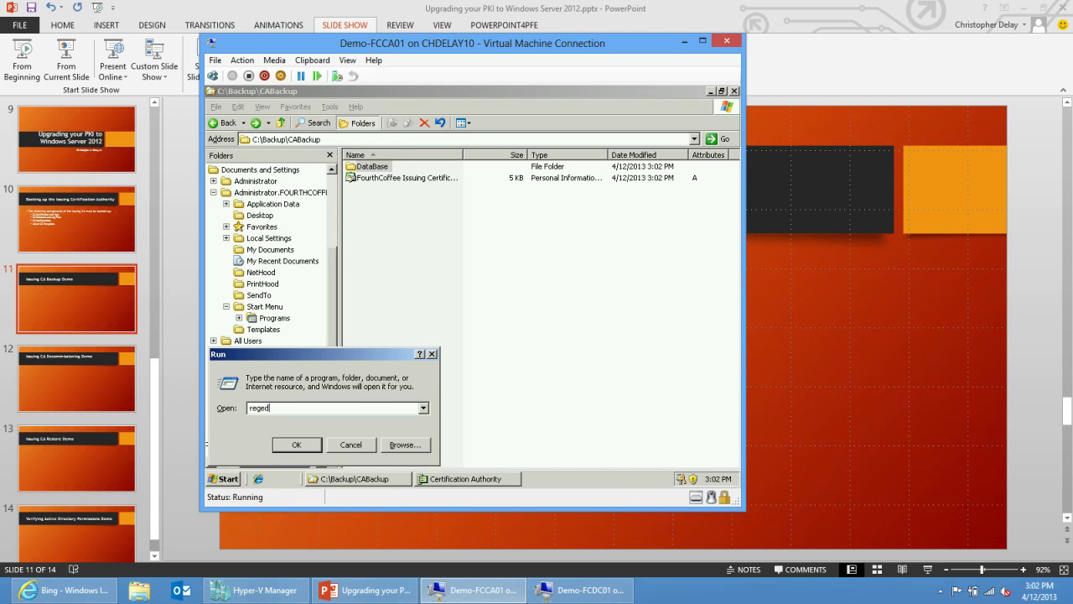
{"action": "key", "text": "Return"}
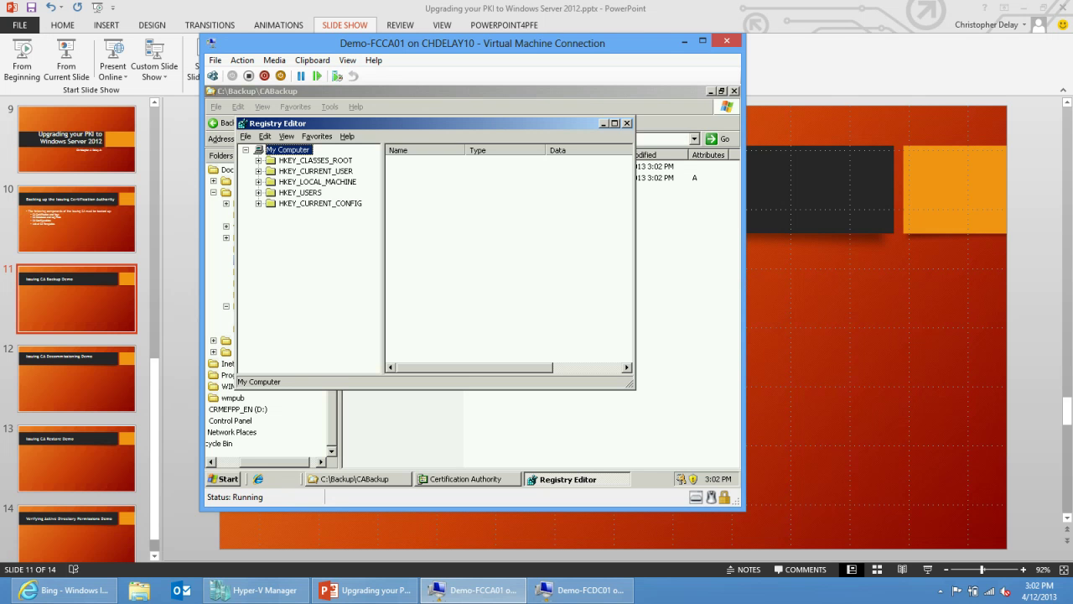
{"action": "left_click", "coordinate": [259, 181]}
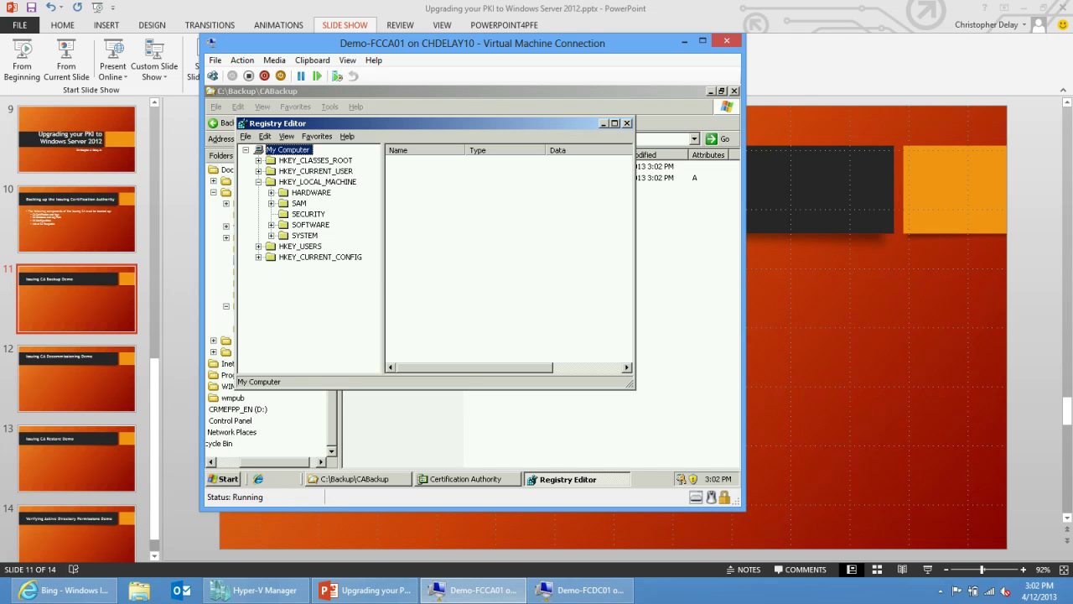
{"action": "left_click", "coordinate": [270, 234]}
{"action": "left_click", "coordinate": [284, 268]}
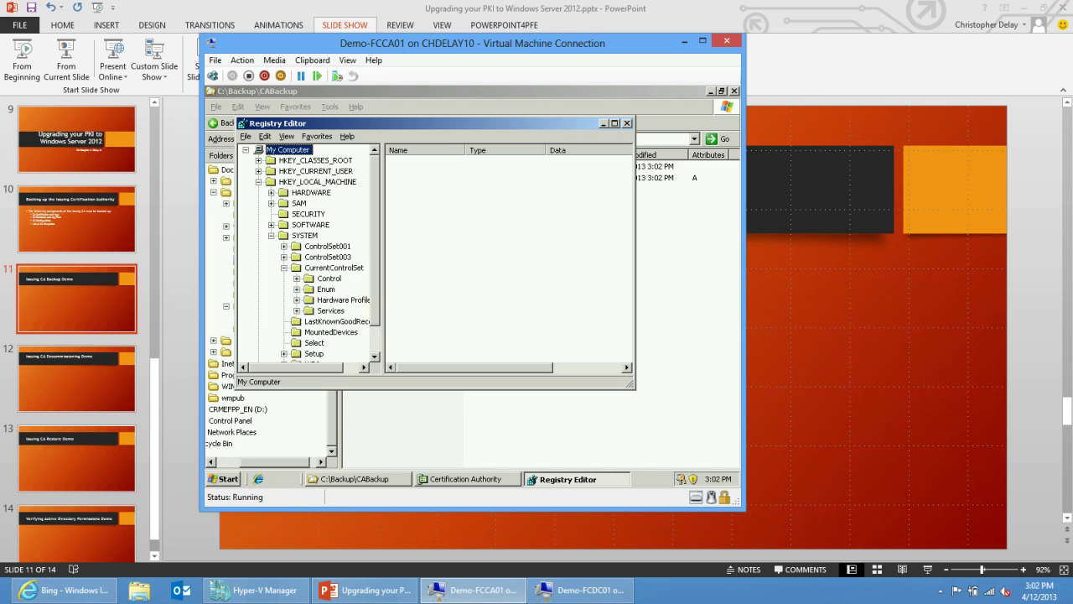
{"action": "left_click", "coordinate": [296, 311]}
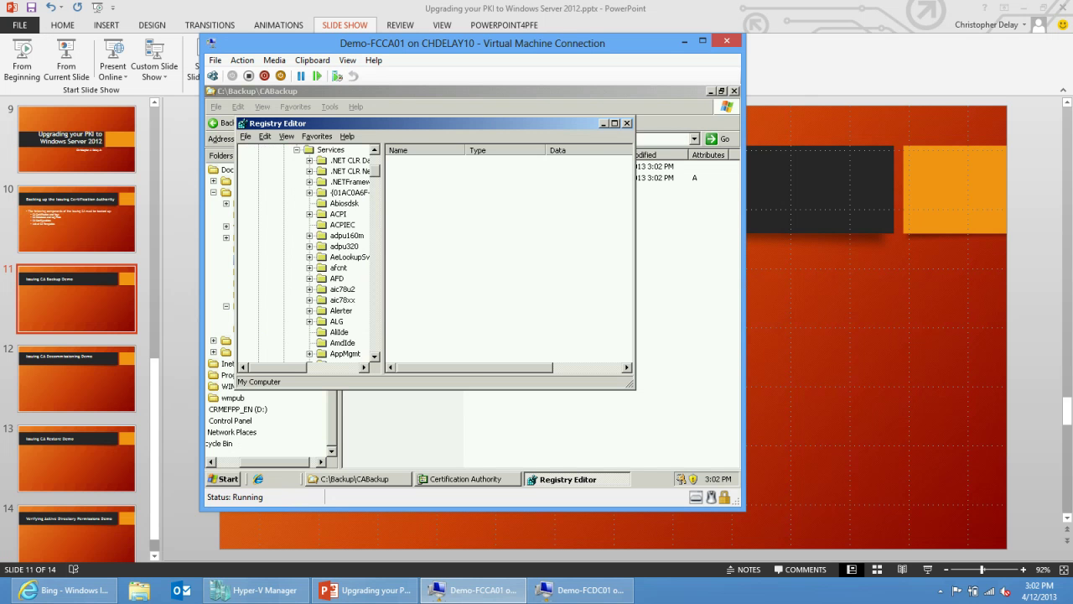
{"action": "scroll", "coordinate": [306, 251], "scroll_direction": "down", "scroll_amount": 6}
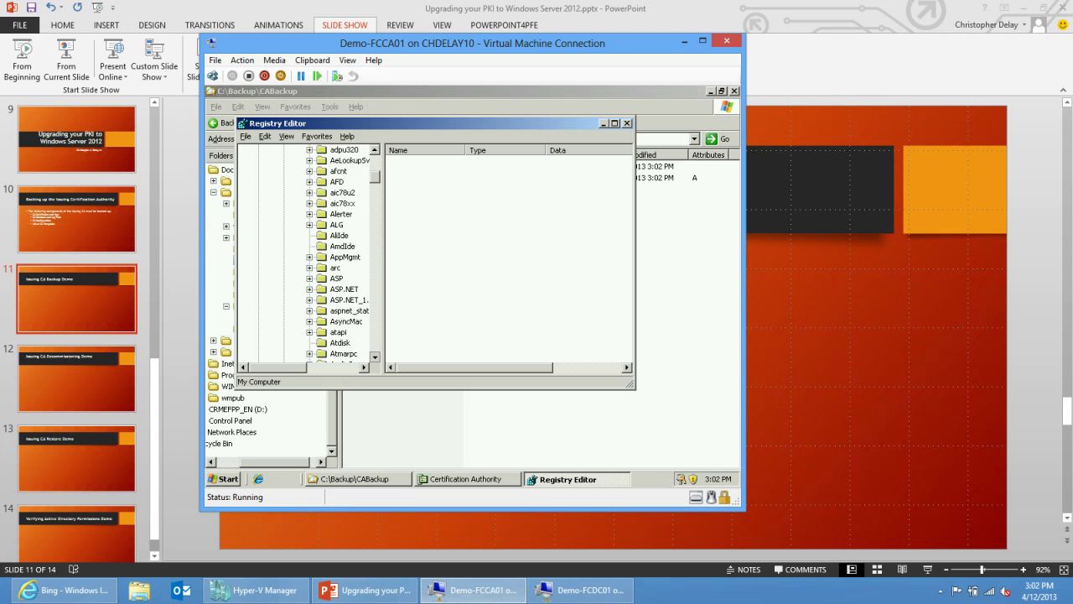
{"action": "scroll", "coordinate": [306, 251], "scroll_direction": "down", "scroll_amount": 2}
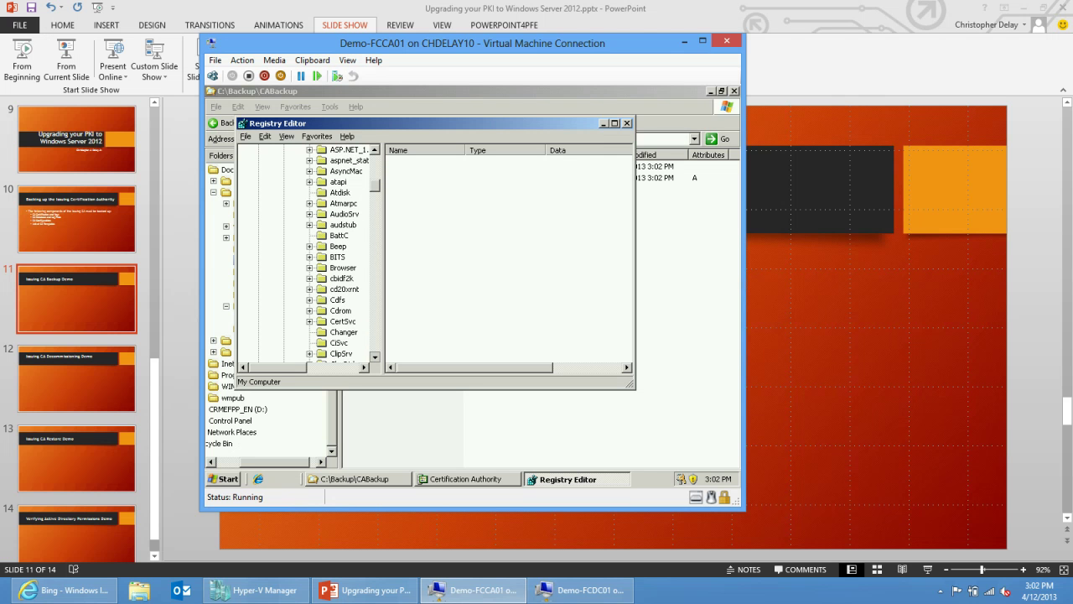
{"action": "left_click", "coordinate": [309, 321]}
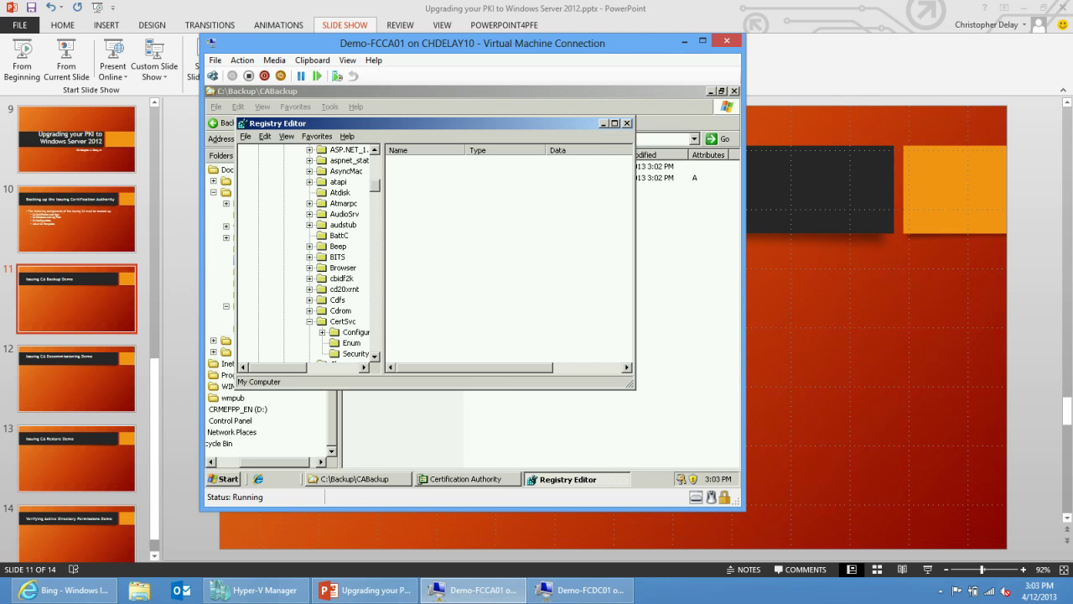
{"action": "double_click", "coordinate": [354, 332]}
{"action": "left_click_drag", "start_coordinate": [384, 252], "coordinate": [466, 251]}
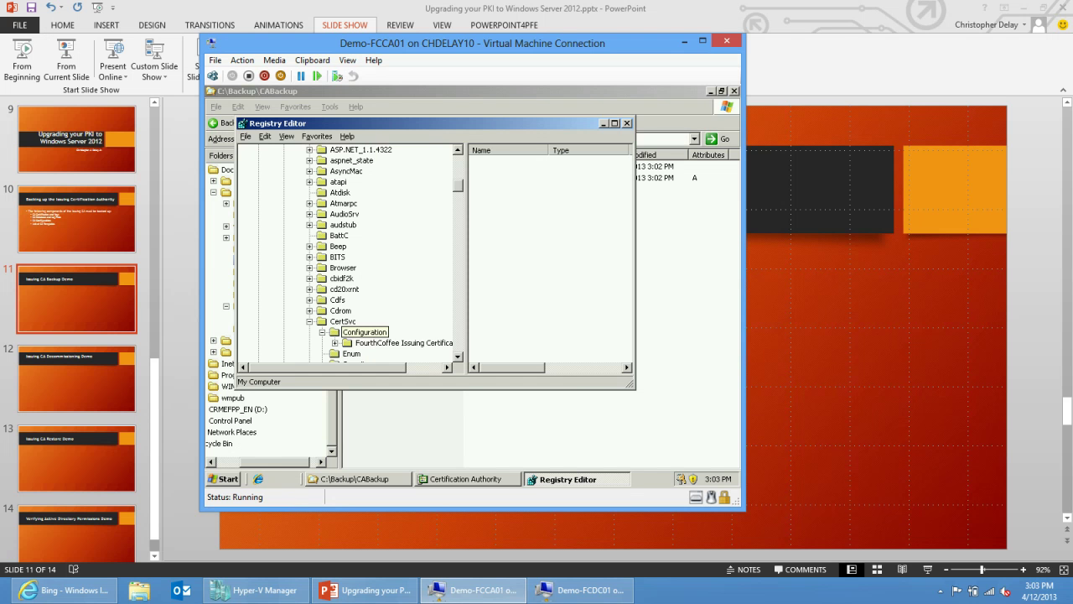
{"action": "left_click", "coordinate": [369, 343]}
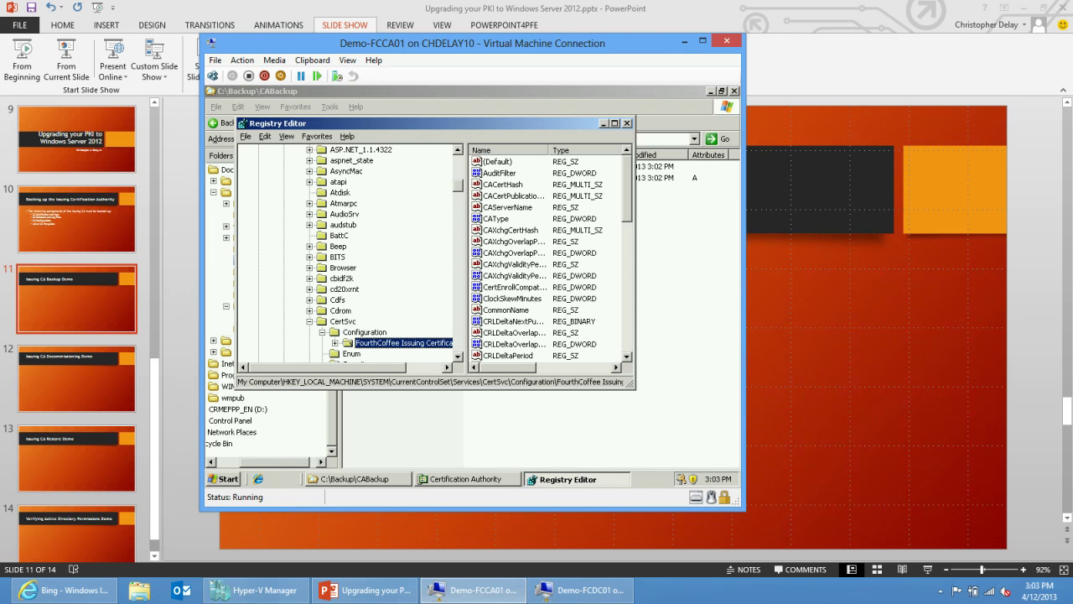
{"action": "key", "text": "alt+space"}
{"action": "key", "text": "x"}
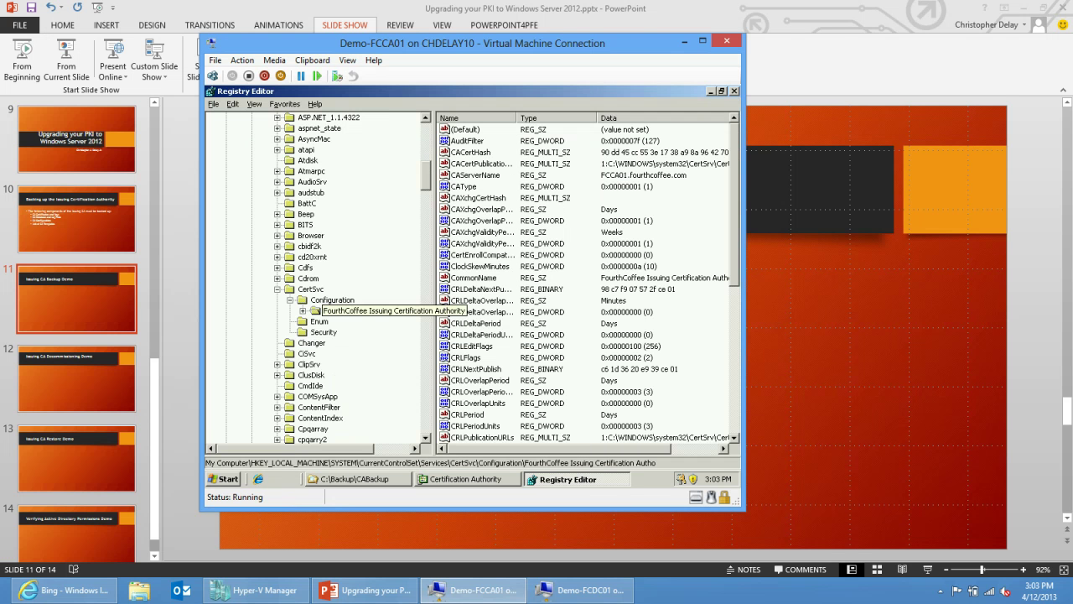
Export the FourthCoffee CA key as configbackup into C:\Backup\ConfigBackup.
{"action": "right_click", "coordinate": [339, 307]}
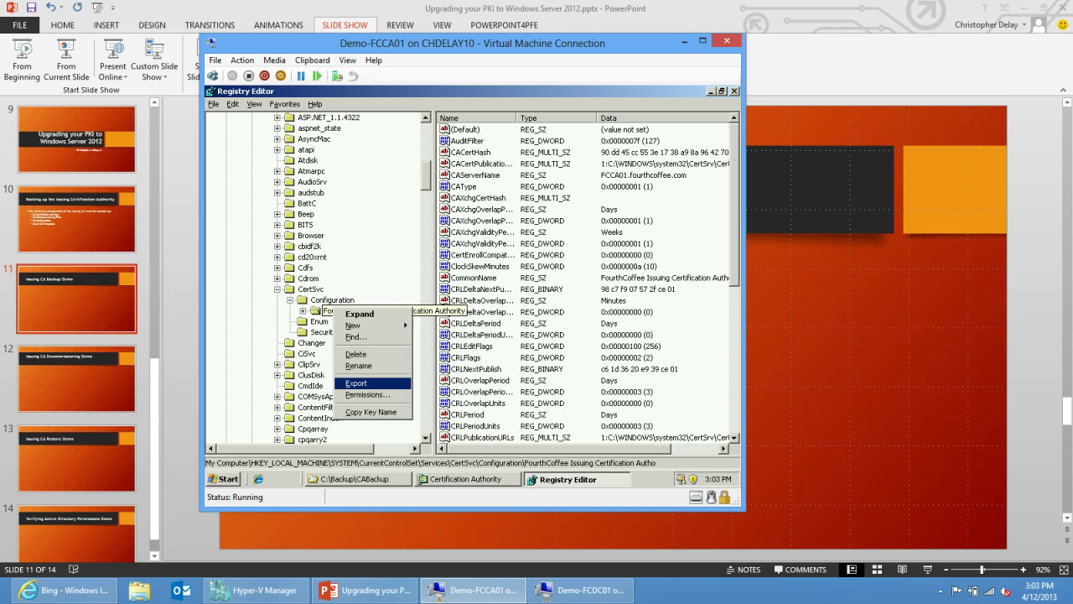
{"action": "left_click", "coordinate": [369, 383]}
{"action": "key", "text": "alt+i"}
{"action": "key", "text": "alt+Down"}
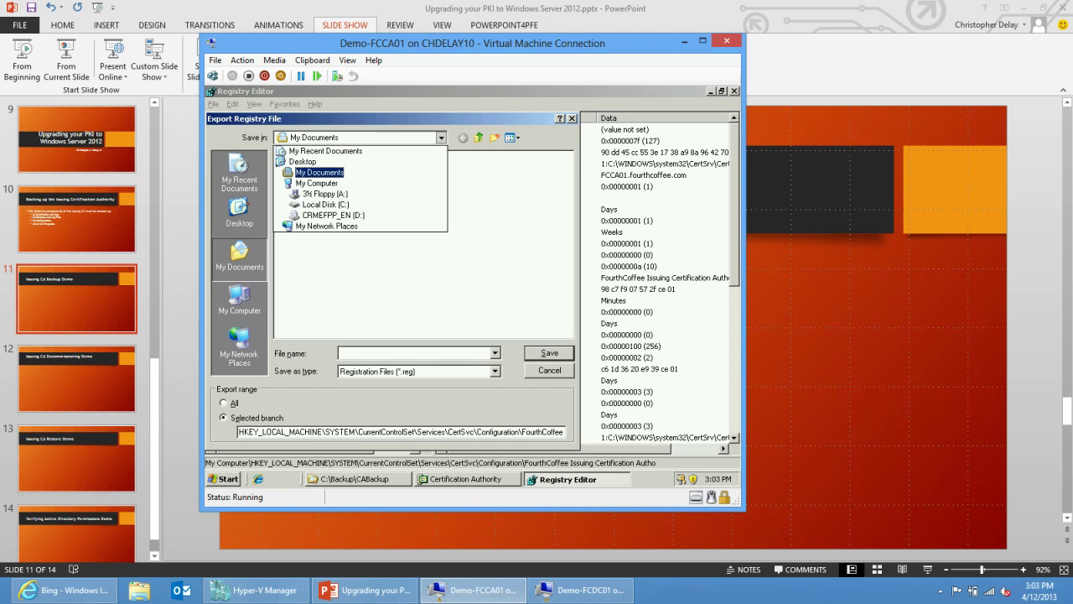
{"action": "key", "text": "Down"}
{"action": "key", "text": "Down"}
{"action": "key", "text": "Down"}
{"action": "key", "text": "Return"}
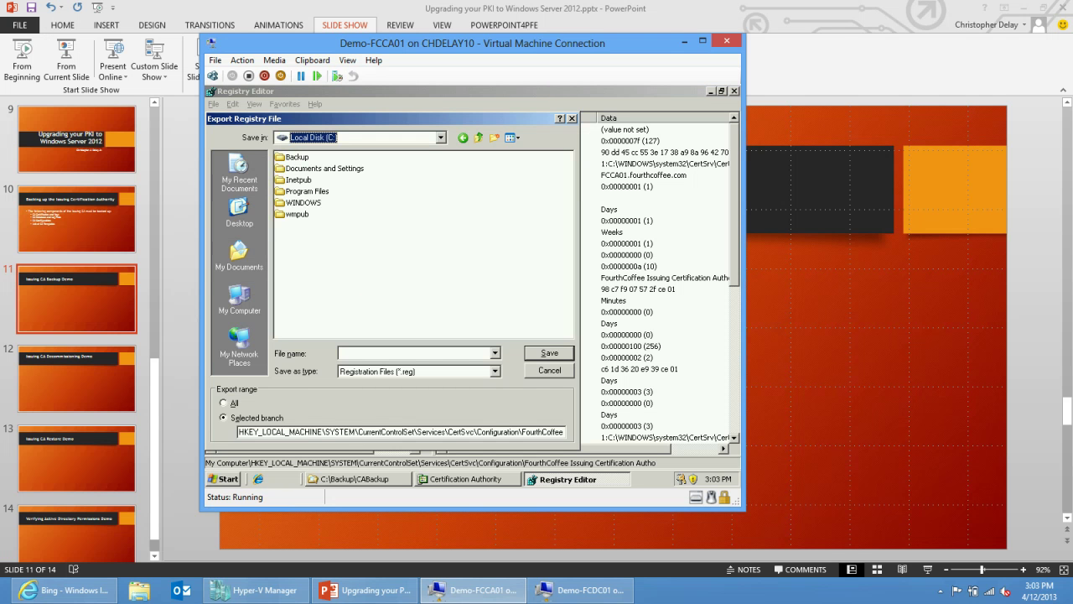
{"action": "key", "text": "Tab"}
{"action": "key", "text": "Return"}
{"action": "key", "text": "Down"}
{"action": "key", "text": "Down"}
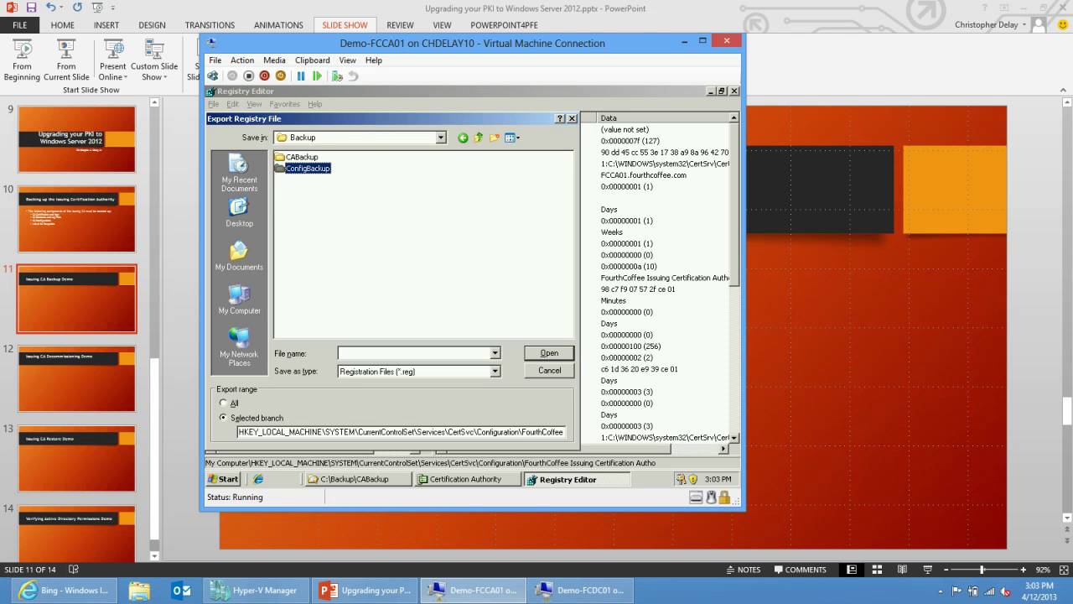
{"action": "key", "text": "Return"}
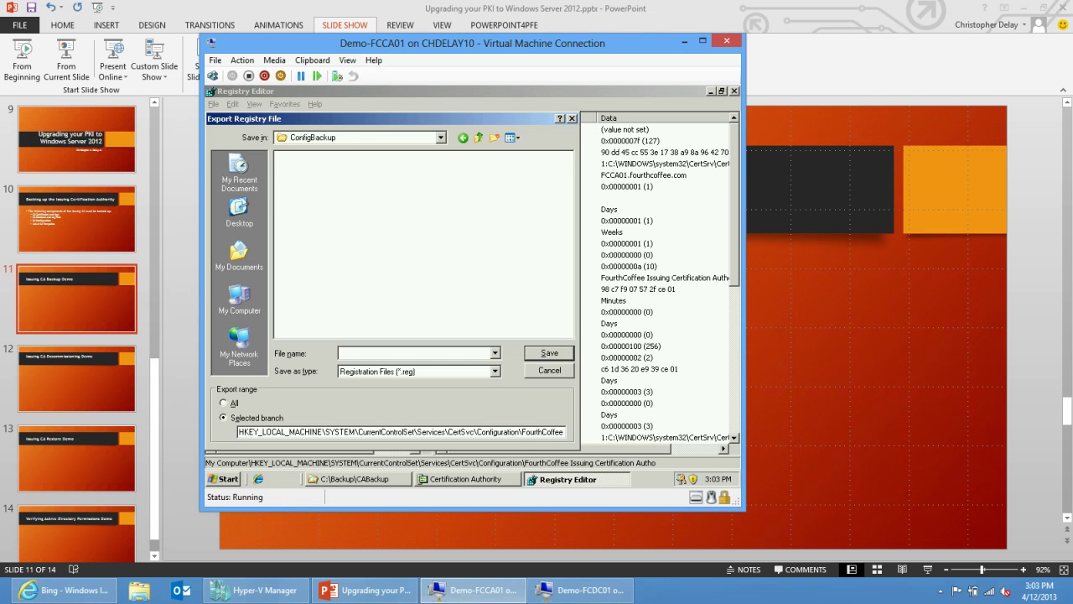
{"action": "type", "text": "c"}
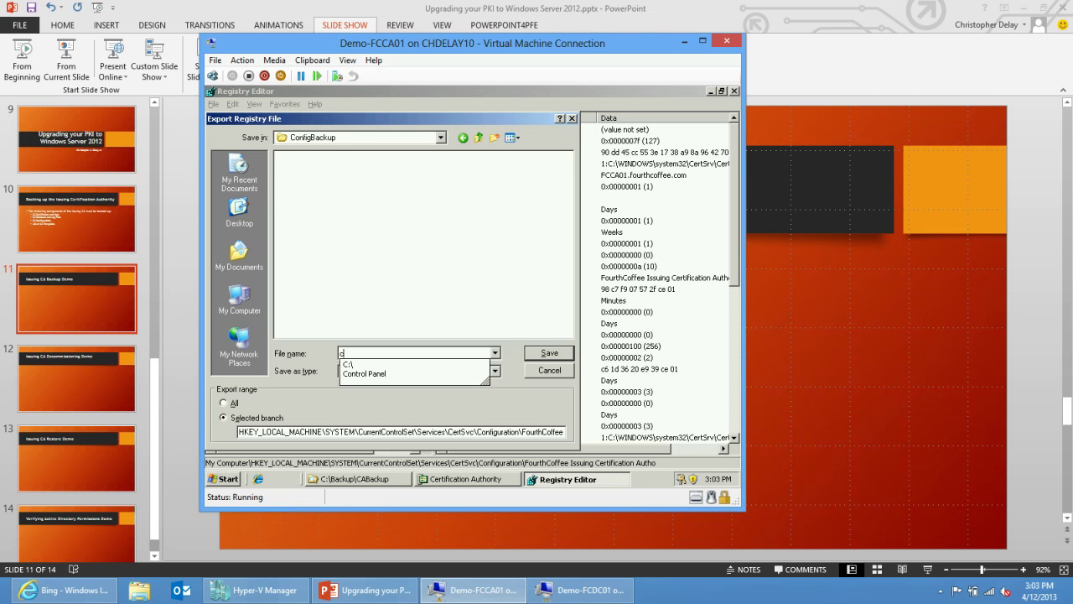
{"action": "type", "text": "onfigbackup"}
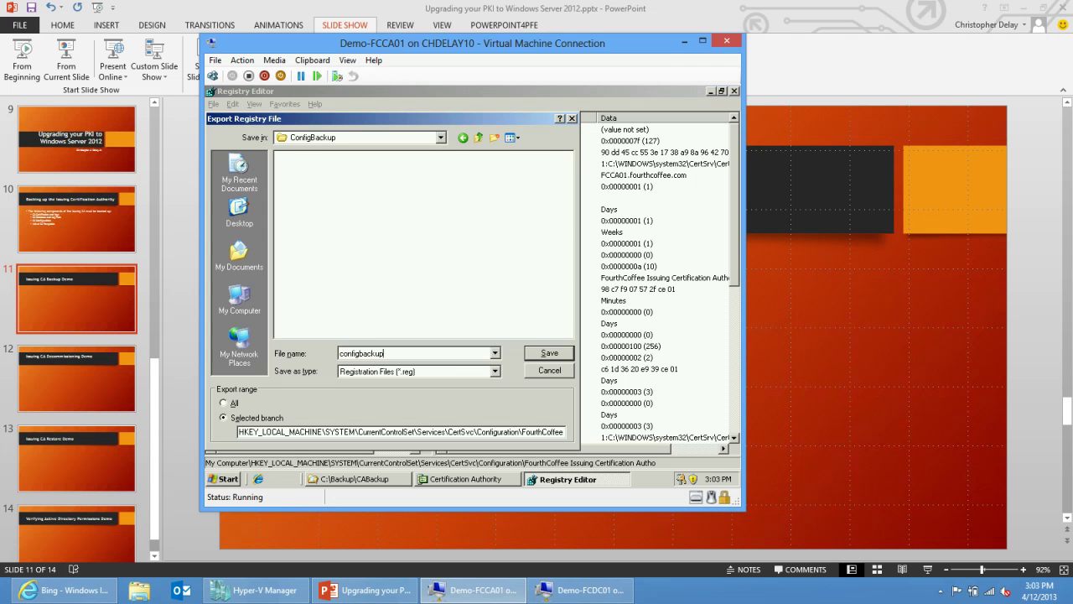
{"action": "key", "text": "Return"}
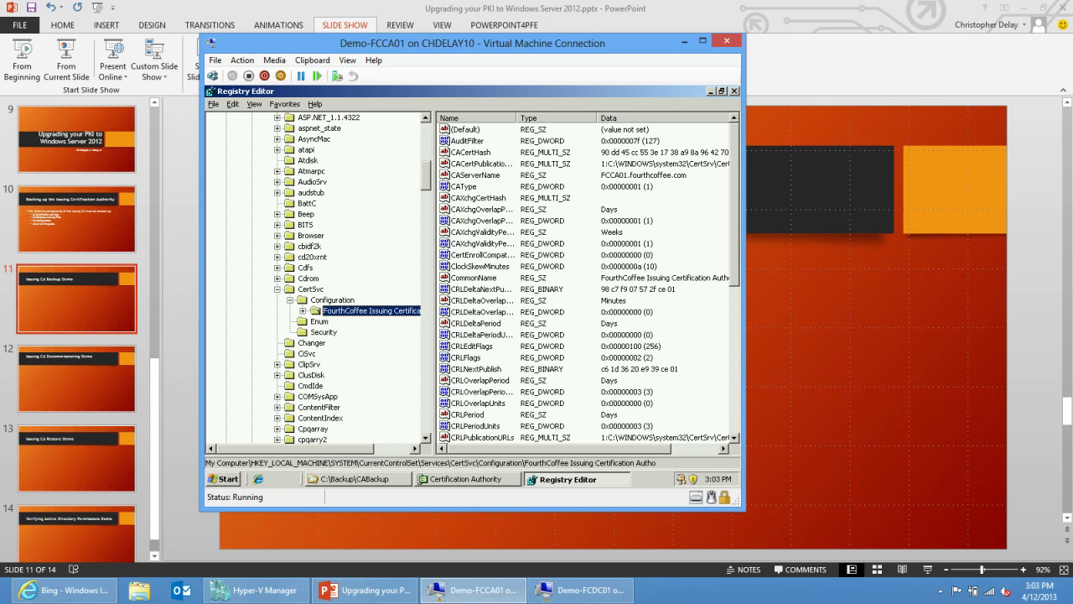
Close Registry Editor and show Certificate Templates in the Certification Authority console.
{"action": "left_click", "coordinate": [734, 91]}
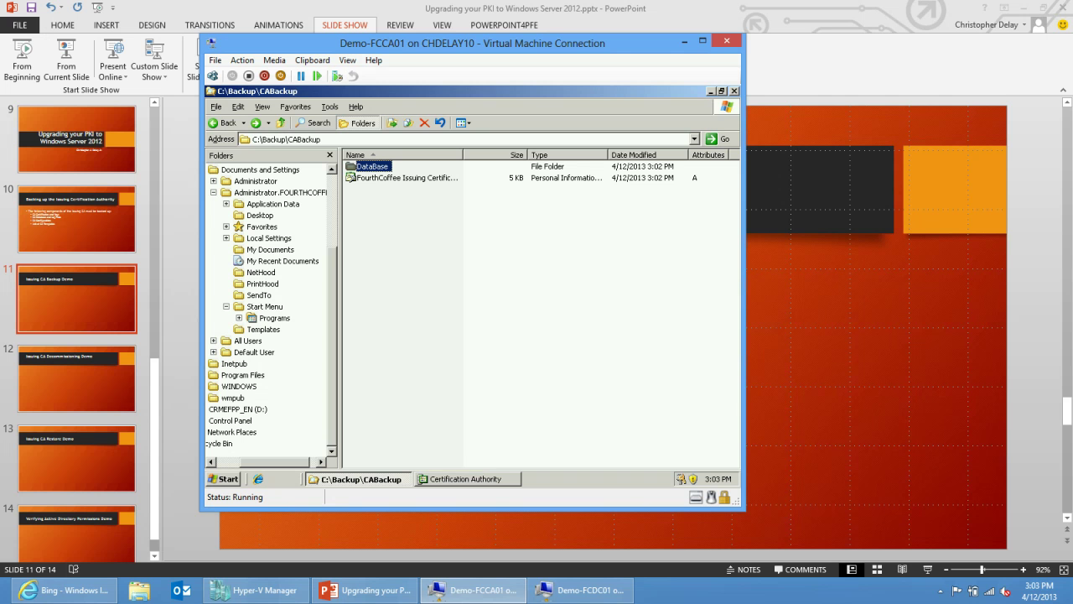
{"action": "left_click", "coordinate": [466, 479]}
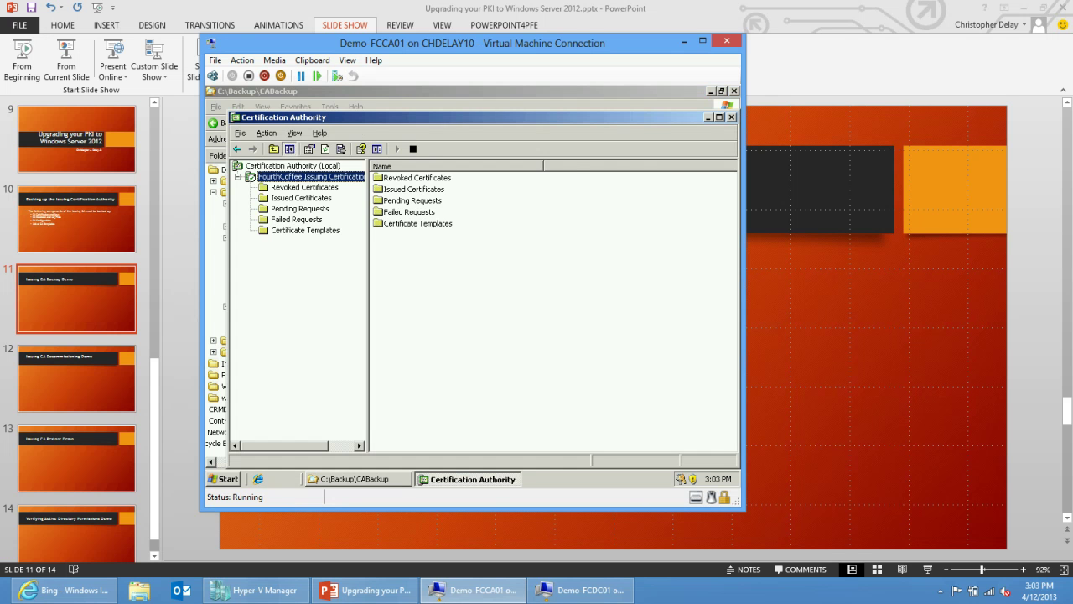
{"action": "left_click", "coordinate": [305, 230]}
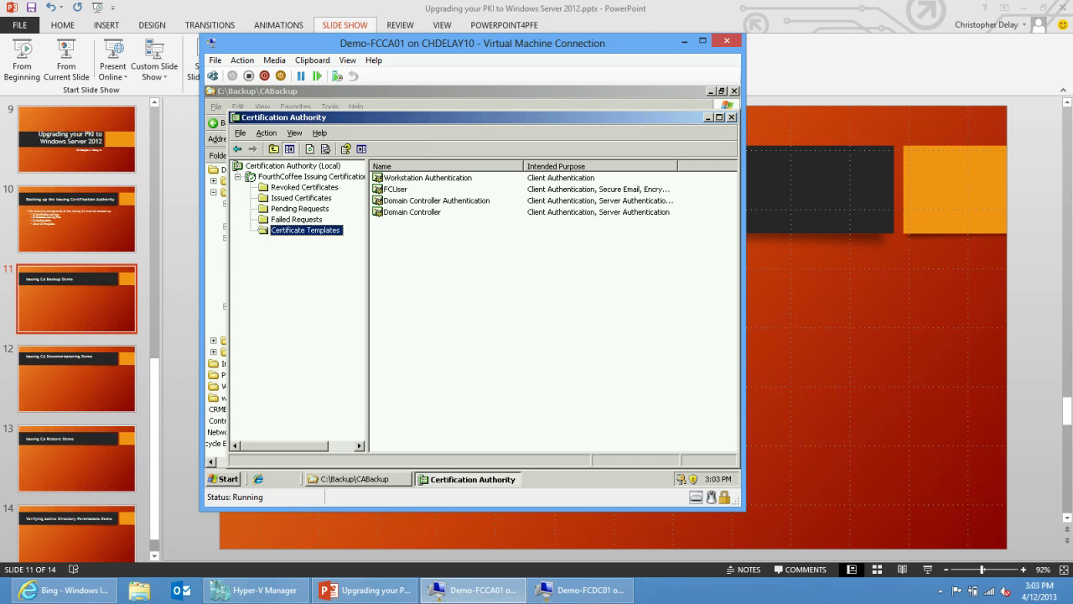
Export the certificate templates list as catemplates into C:\Backup\ConfigBackup.
{"action": "right_click", "coordinate": [317, 230]}
{"action": "left_click", "coordinate": [344, 302]}
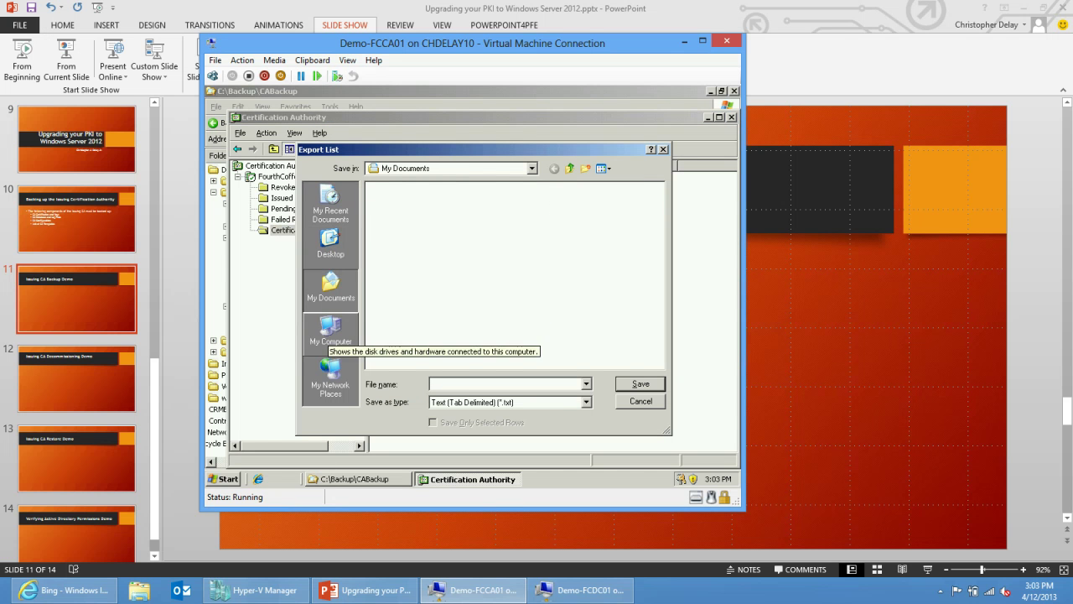
{"action": "left_click", "coordinate": [331, 329]}
{"action": "double_click", "coordinate": [400, 199]}
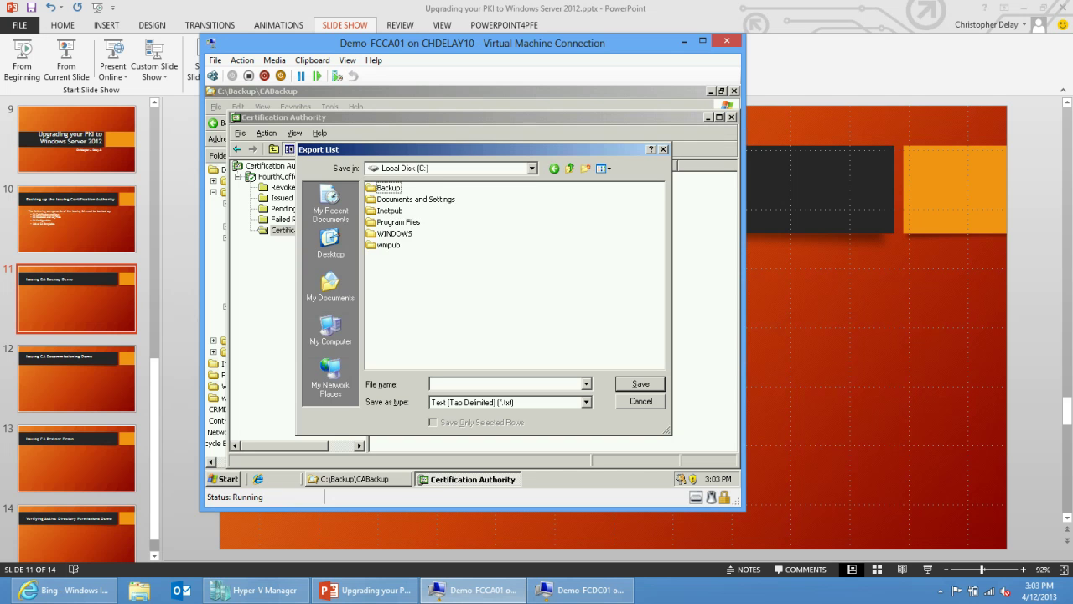
{"action": "double_click", "coordinate": [387, 187]}
{"action": "double_click", "coordinate": [398, 199]}
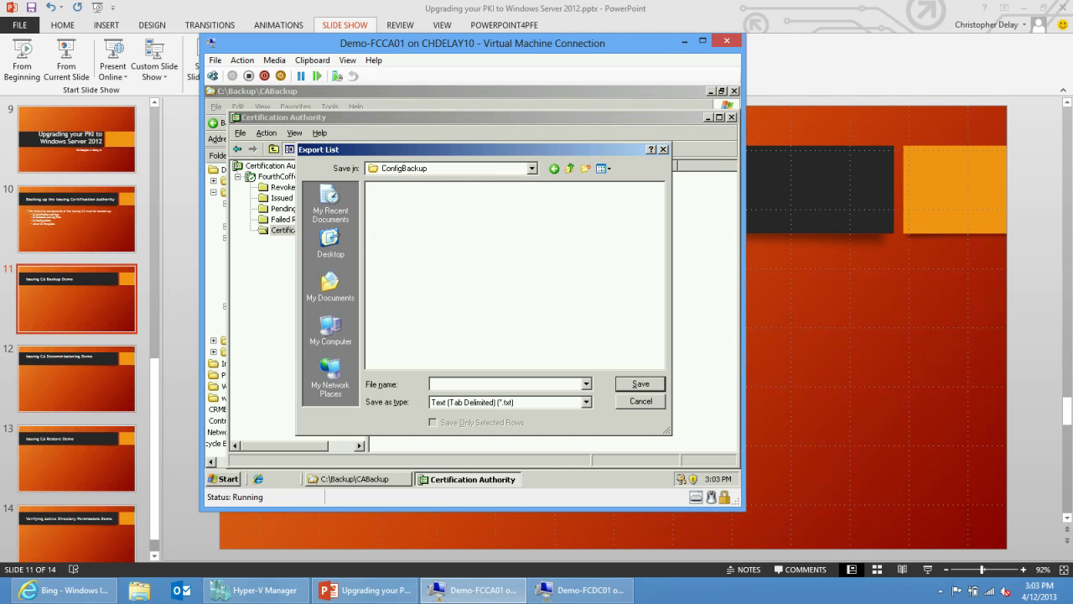
{"action": "type", "text": "catemplates"}
{"action": "key", "text": "Return"}
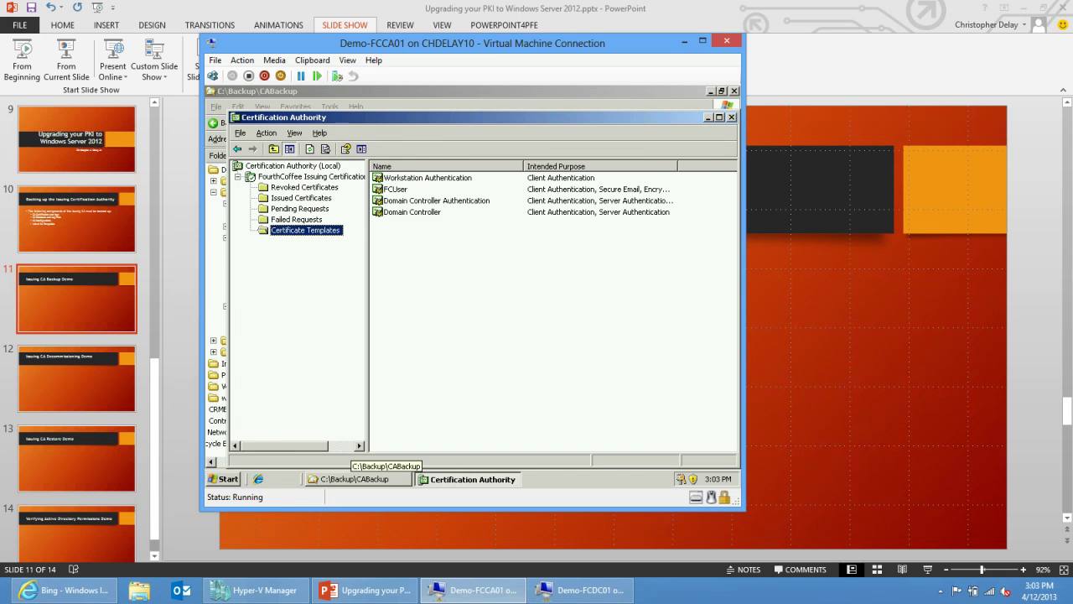
{"action": "left_click", "coordinate": [356, 479]}
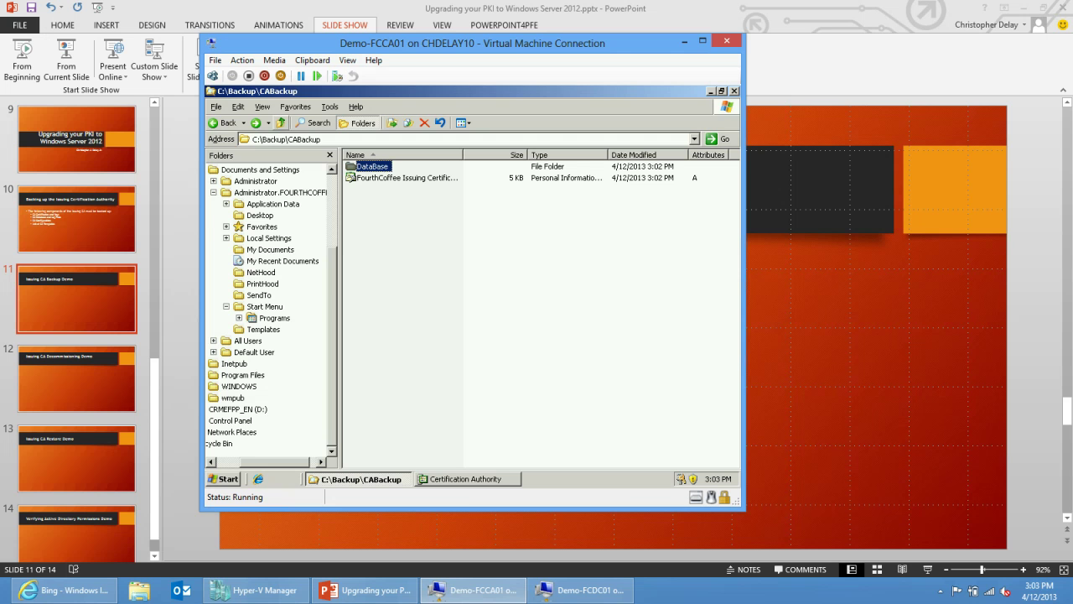
Open ConfigBackup and review the Workstation-to-Domain Controller template lines in catemplates.txt, then close Notepad.
{"action": "left_click", "coordinate": [281, 122]}
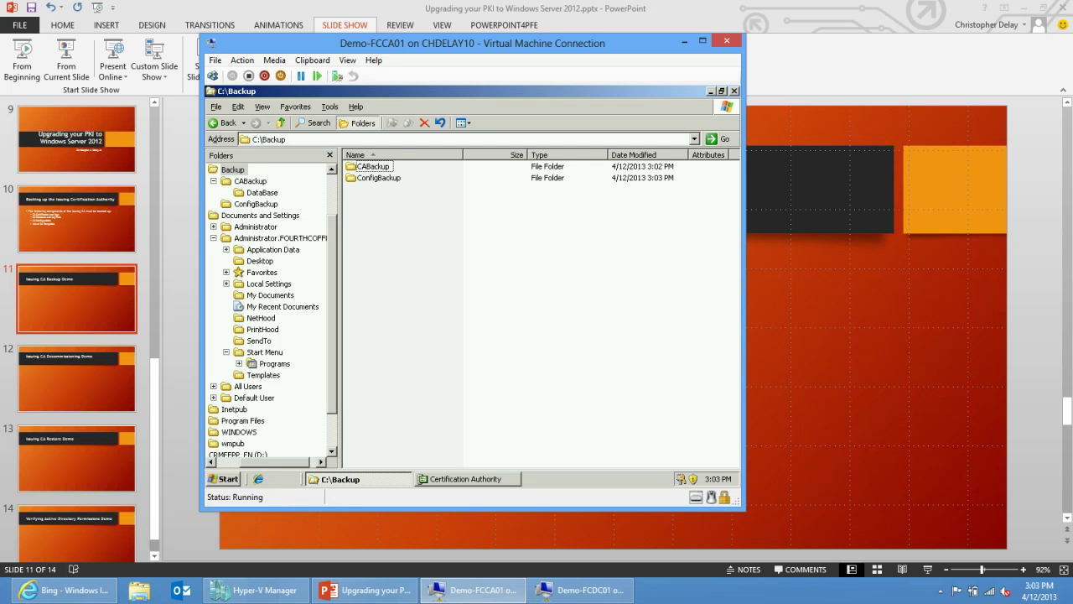
{"action": "double_click", "coordinate": [378, 178]}
{"action": "left_click", "coordinate": [384, 178]}
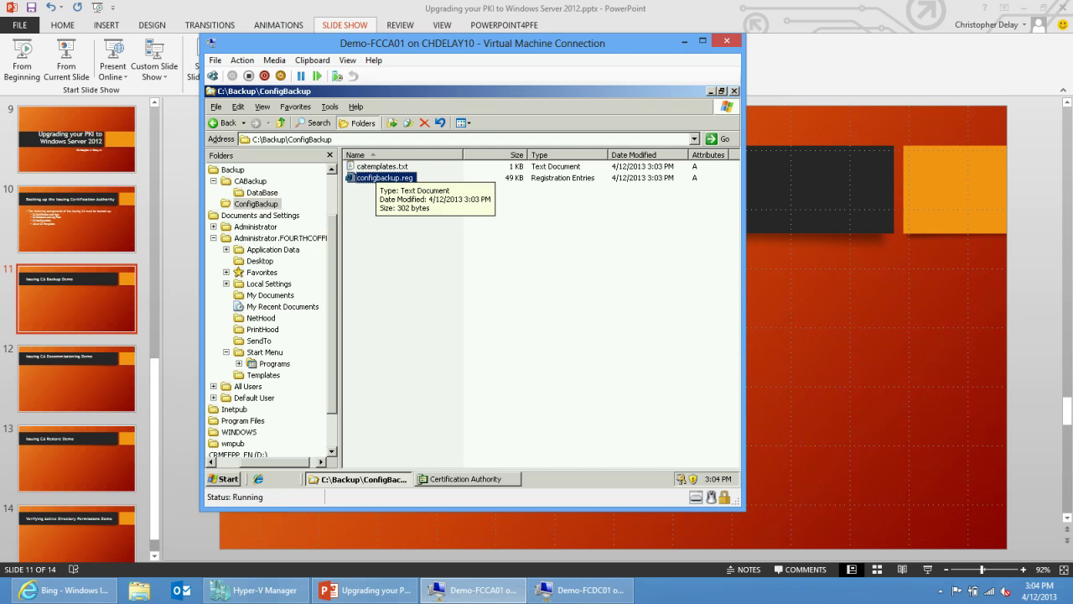
{"action": "double_click", "coordinate": [381, 166]}
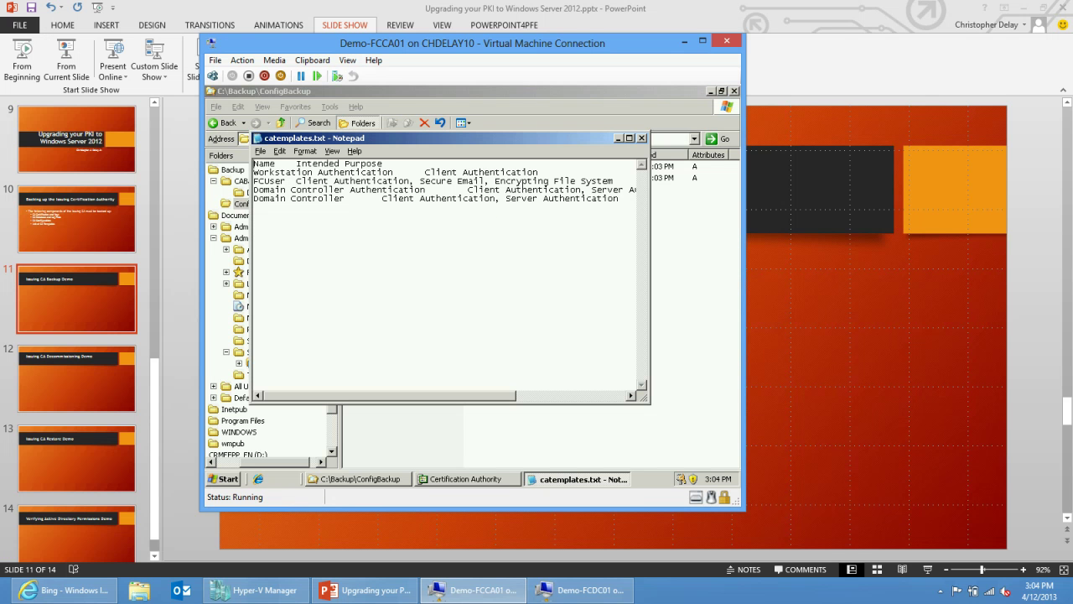
{"action": "left_click_drag", "start_coordinate": [253, 172], "coordinate": [253, 207]}
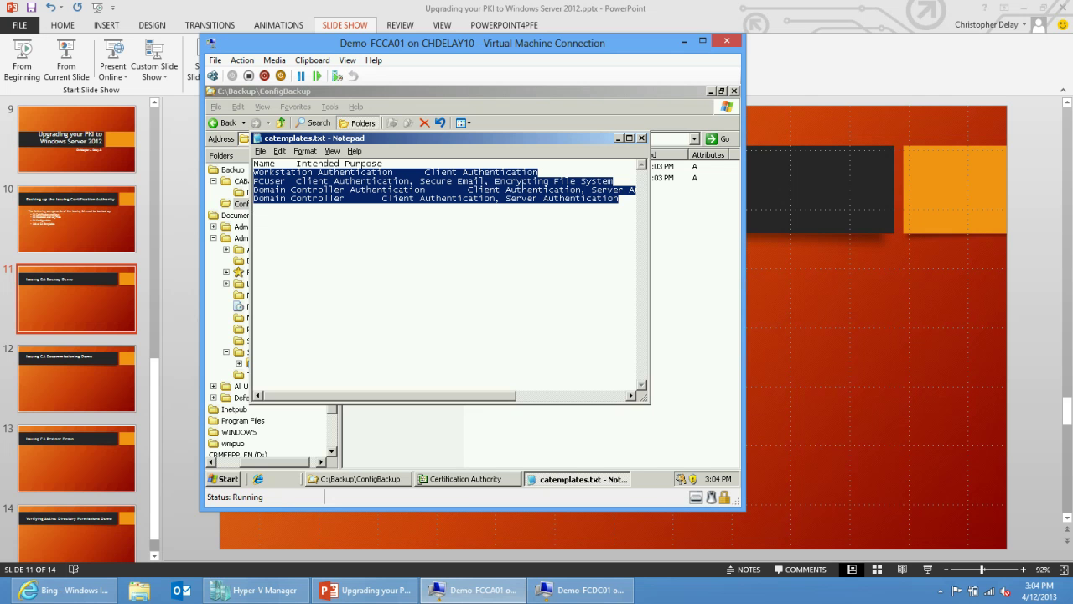
{"action": "left_click", "coordinate": [641, 137]}
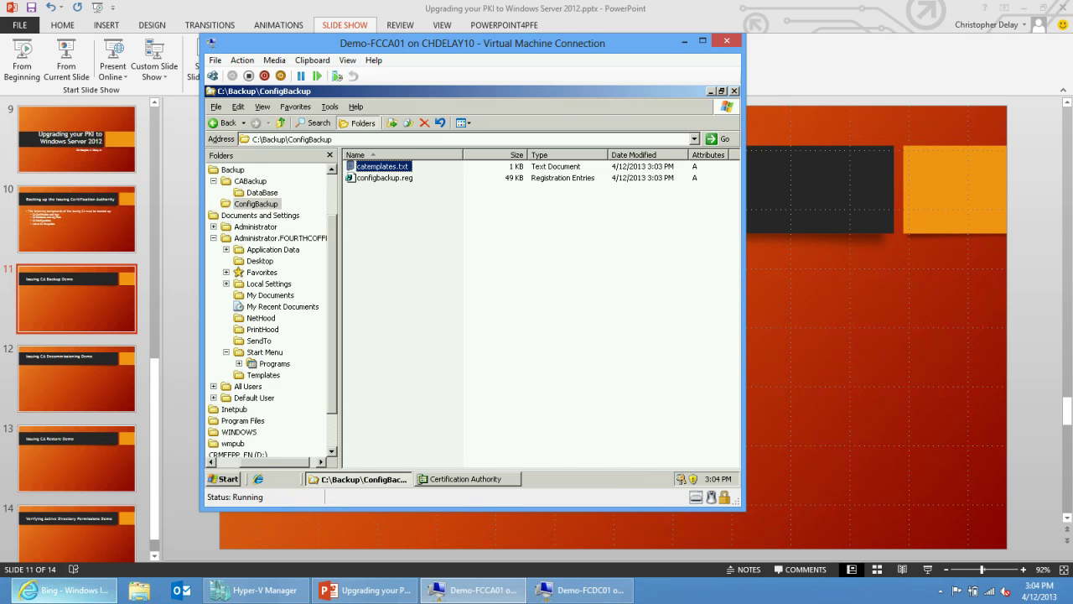
Search Bing for 'windows pki blog' in Internet Explorer.
{"action": "left_click", "coordinate": [67, 590]}
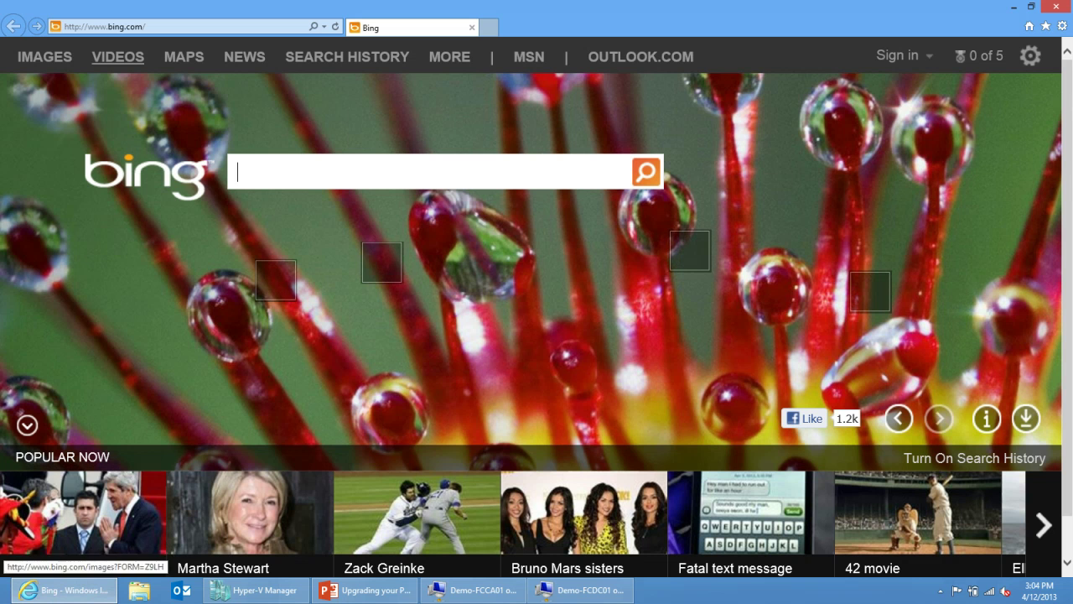
{"action": "left_click", "coordinate": [167, 26]}
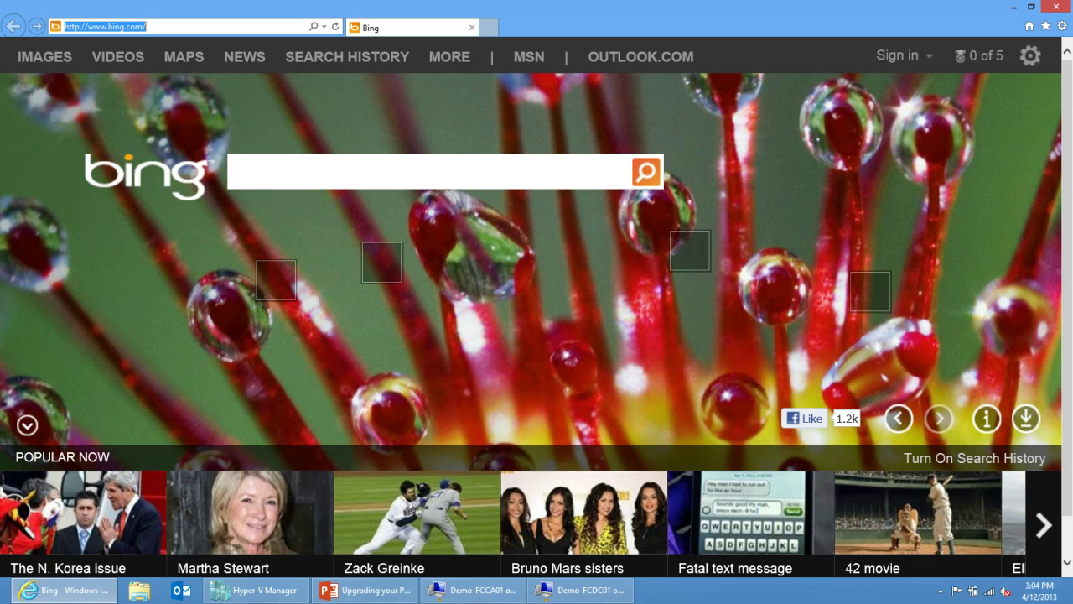
{"action": "left_click", "coordinate": [238, 171]}
{"action": "type", "text": "windows pki blog"}
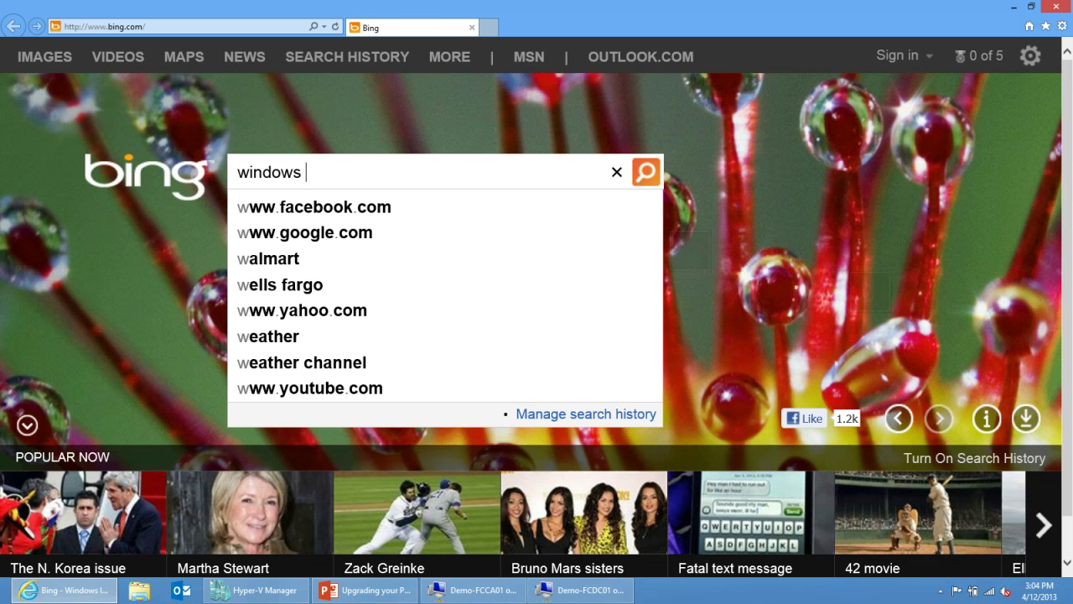
{"action": "key", "text": "Return"}
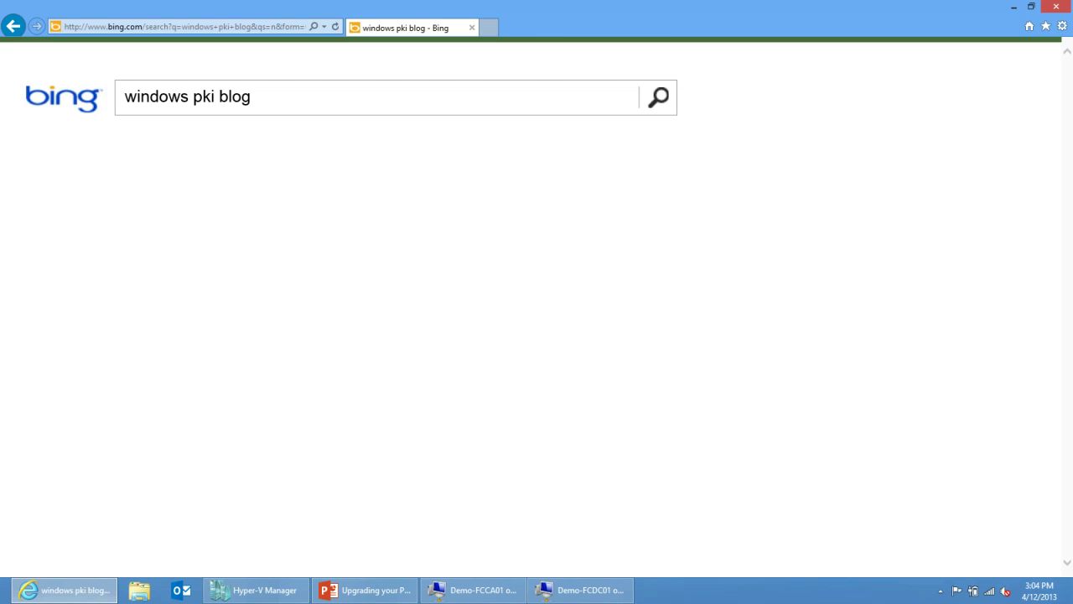
Refine the search to 'disaster pki blog' and open the Disaster Recovery Procedures article.
{"action": "key", "text": "ctrl+a"}
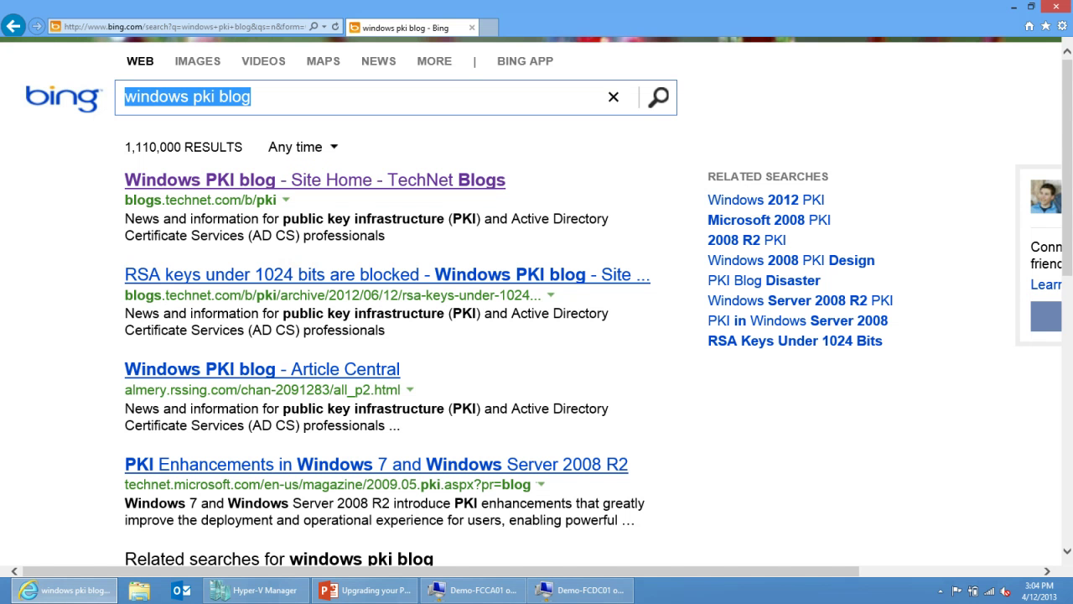
{"action": "type", "text": "dis"}
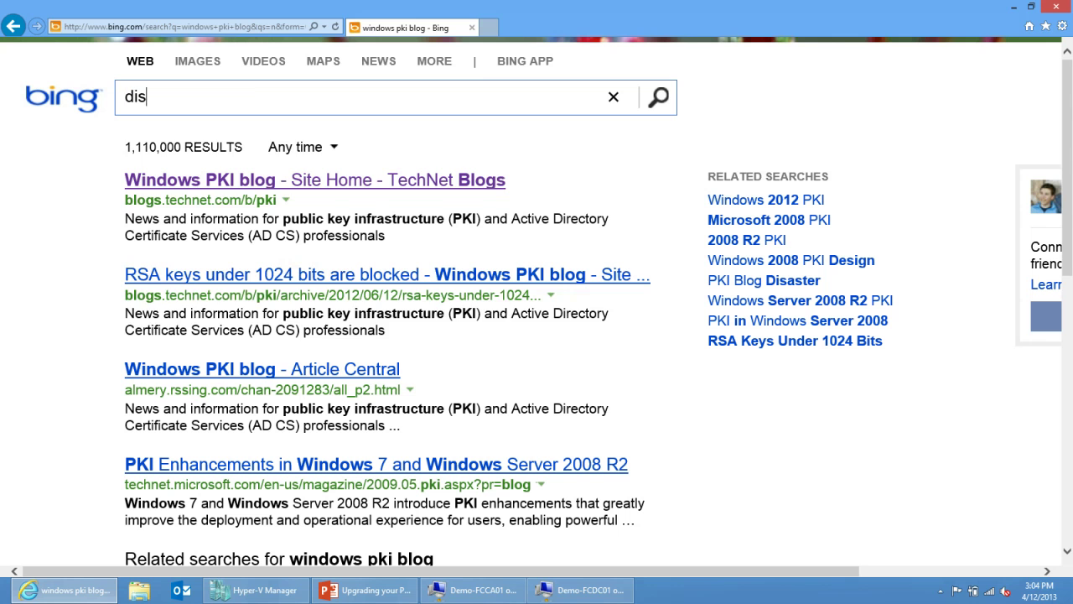
{"action": "key", "text": "BackSpace"}
{"action": "key", "text": "BackSpace"}
{"action": "type", "text": "isast"}
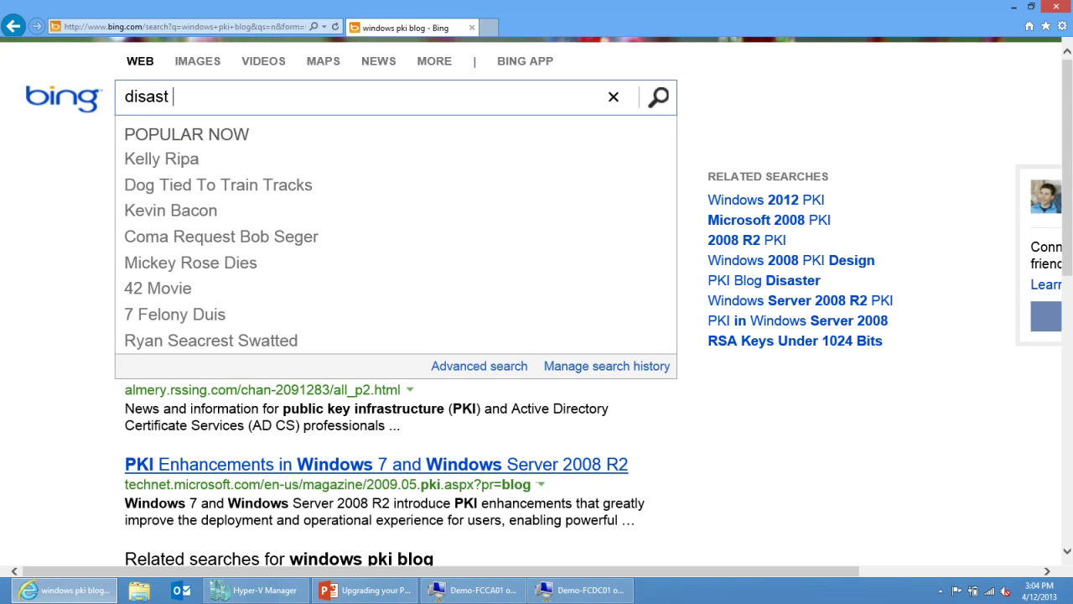
{"action": "type", "text": "er pki blog"}
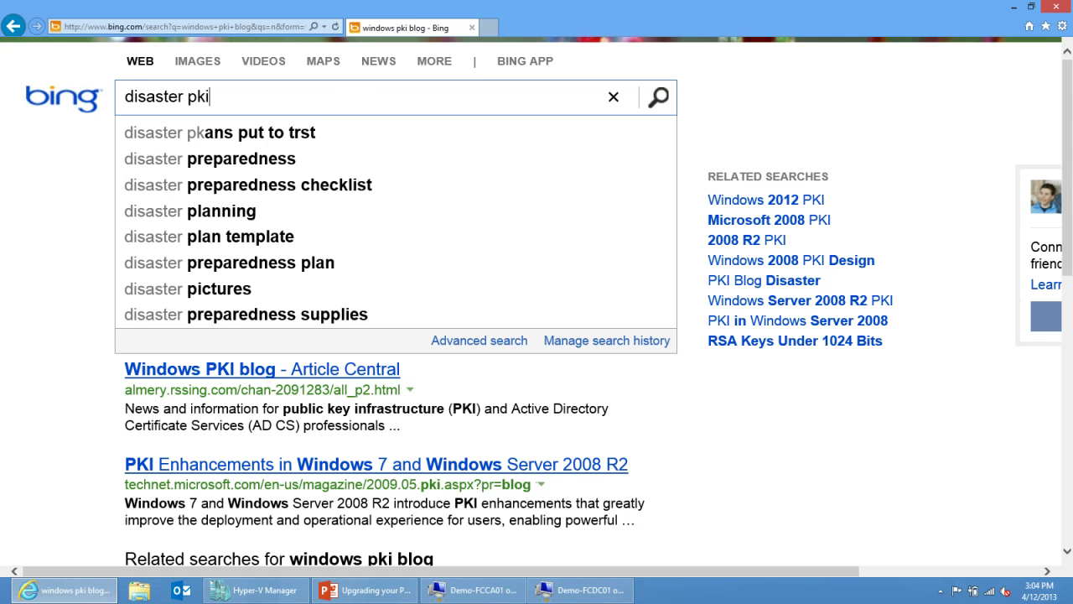
{"action": "key", "text": "Return"}
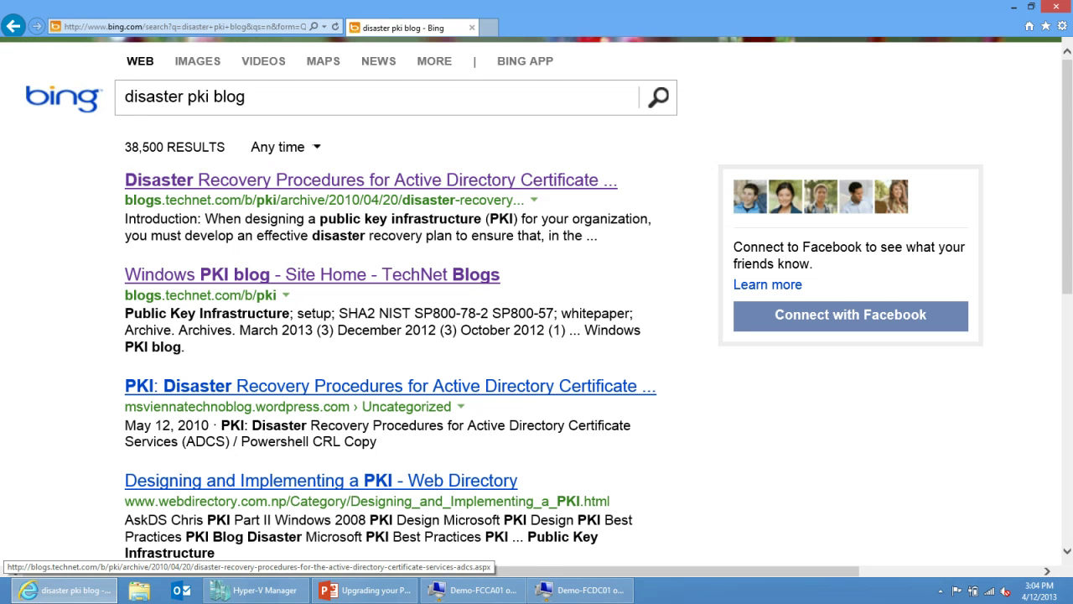
{"action": "left_click", "coordinate": [369, 179]}
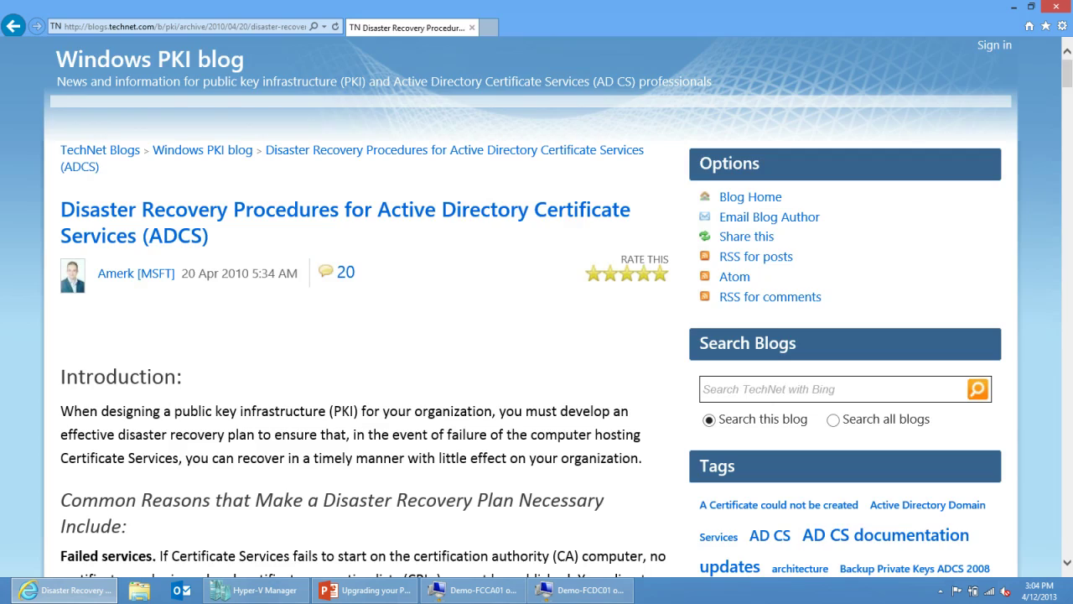
Highlight the article's CA backup script from Echo Backup to CSP.txt.
{"action": "scroll", "coordinate": [536, 301], "scroll_direction": "down", "scroll_amount": 20}
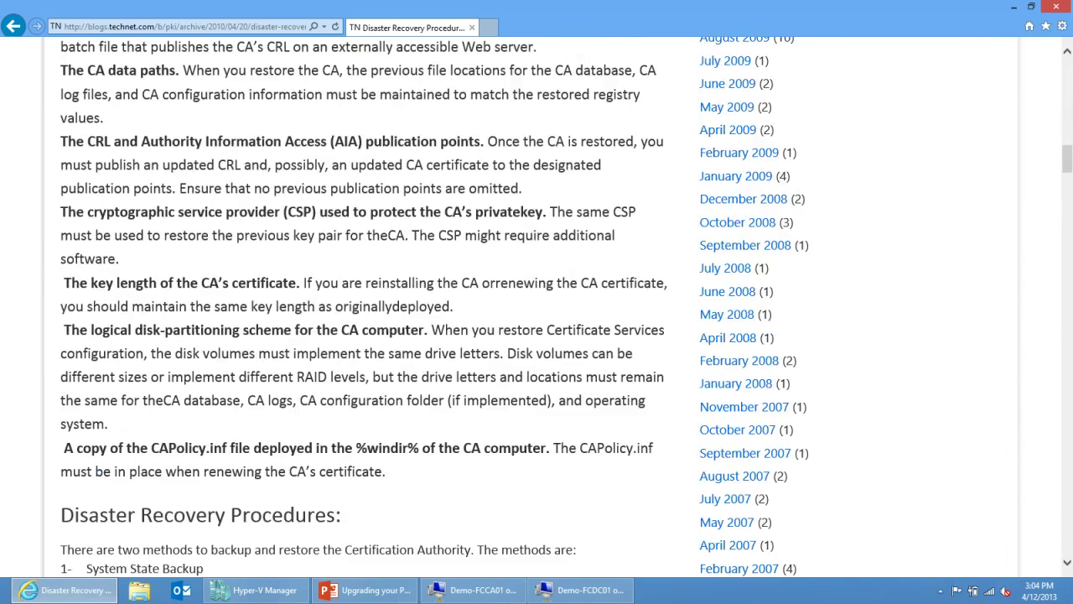
{"action": "scroll", "coordinate": [536, 301], "scroll_direction": "down", "scroll_amount": 10}
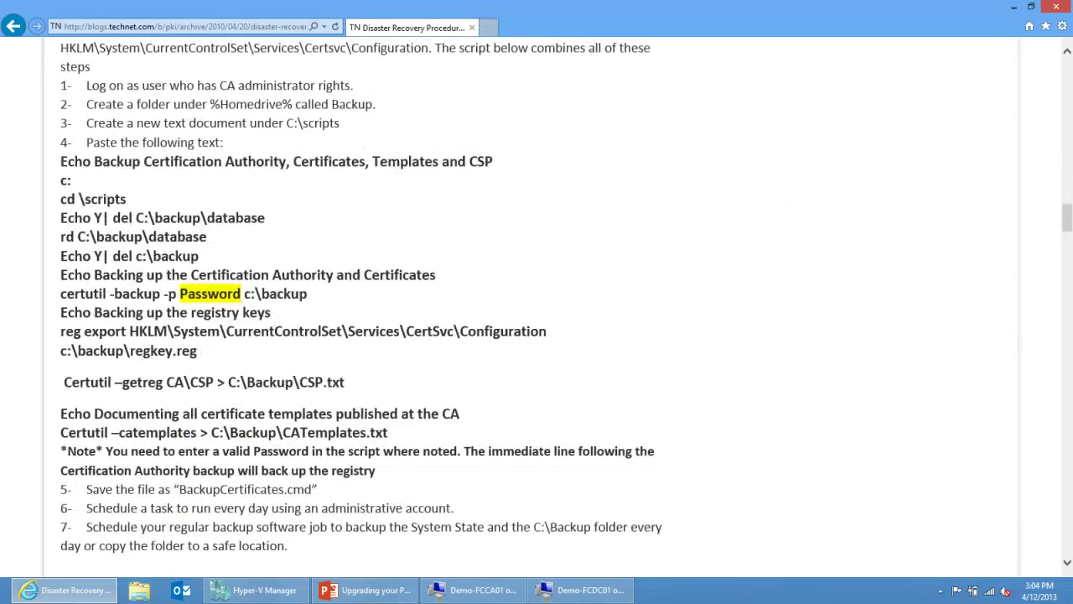
{"action": "left_click_drag", "start_coordinate": [61, 161], "coordinate": [401, 413]}
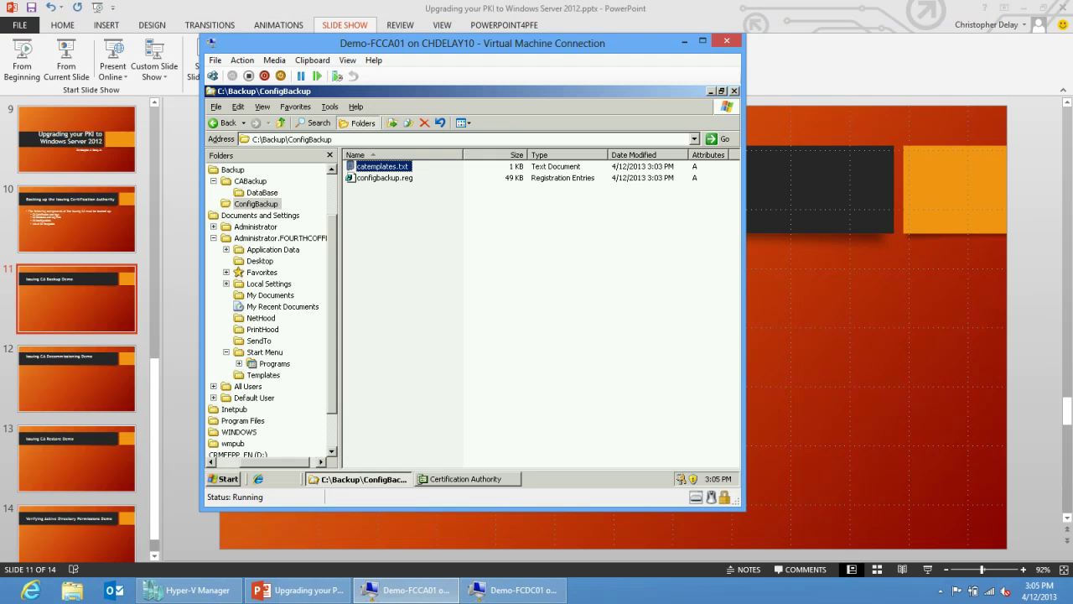
{"action": "left_click", "coordinate": [513, 589]}
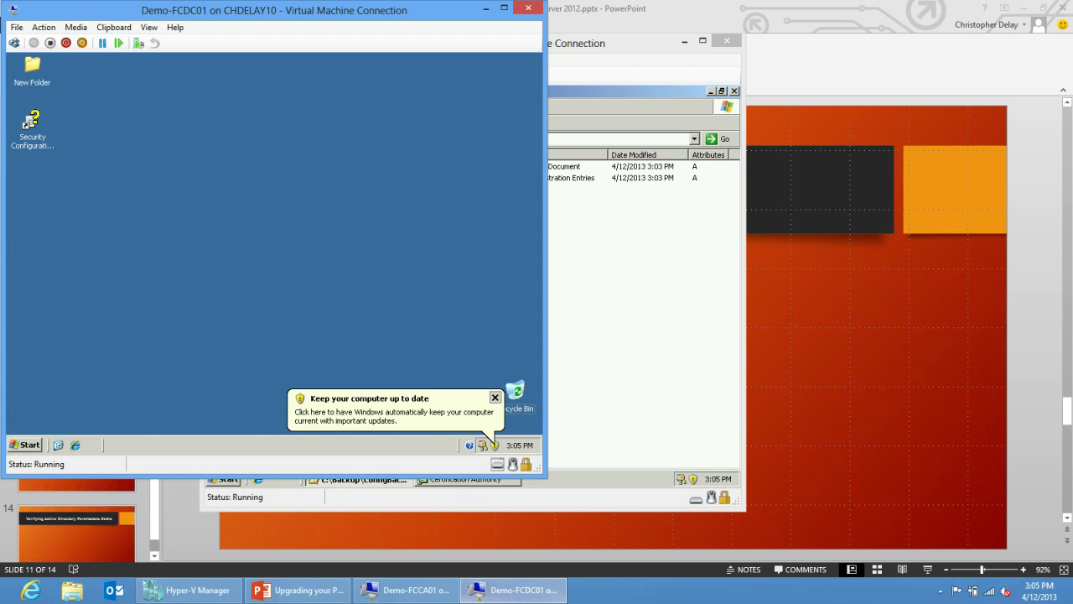
On the domain controller, launch adsiedit.msc and expand Configuration > Services > Public Key Services.
{"action": "left_click", "coordinate": [25, 445]}
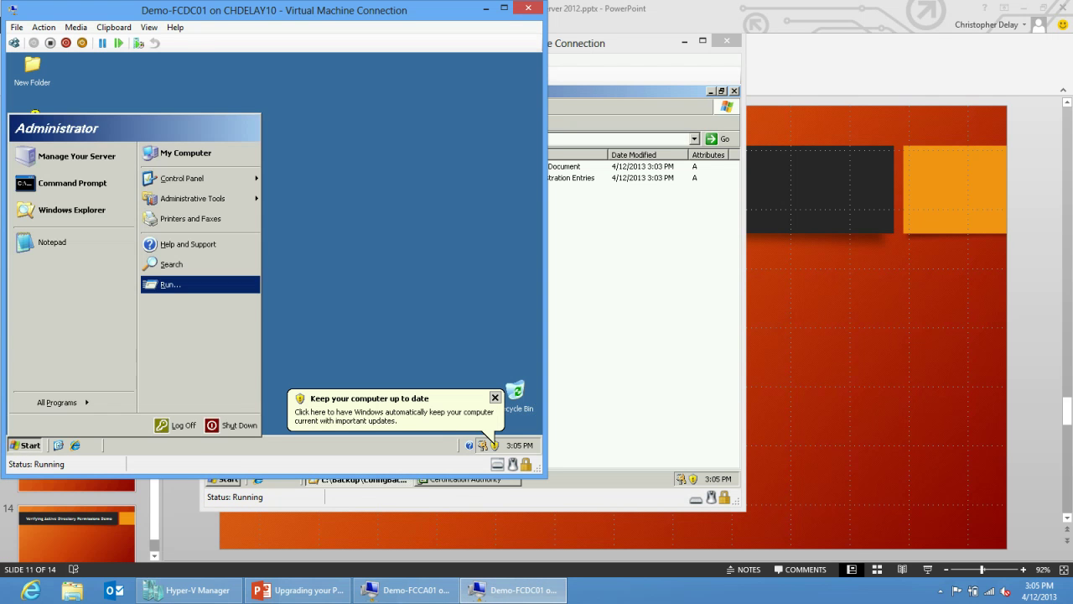
{"action": "key", "text": "Return"}
{"action": "type", "text": "adsi"}
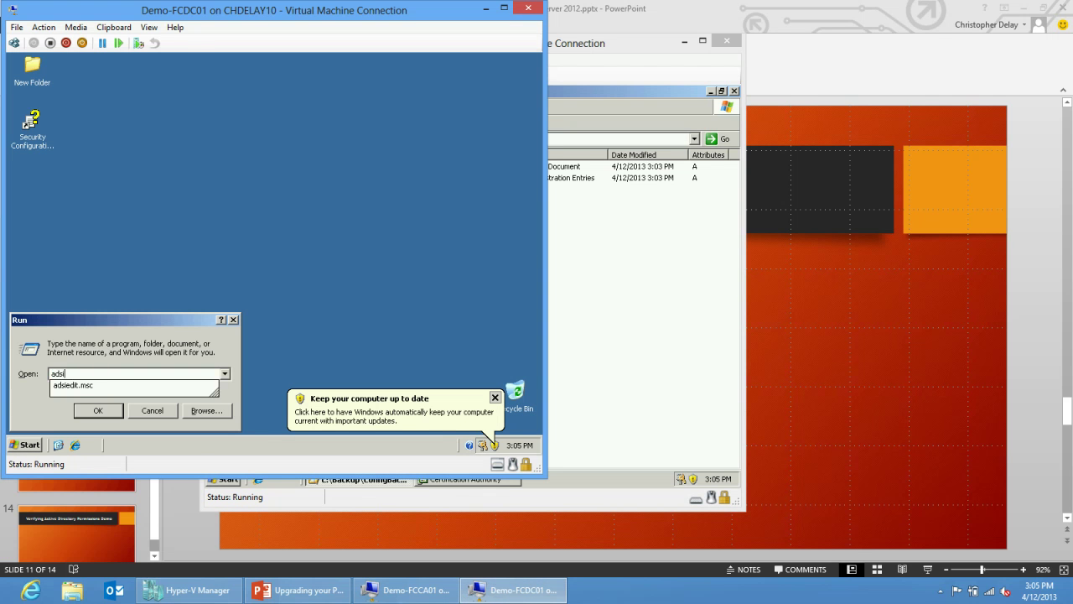
{"action": "key", "text": "Down"}
{"action": "key", "text": "Return"}
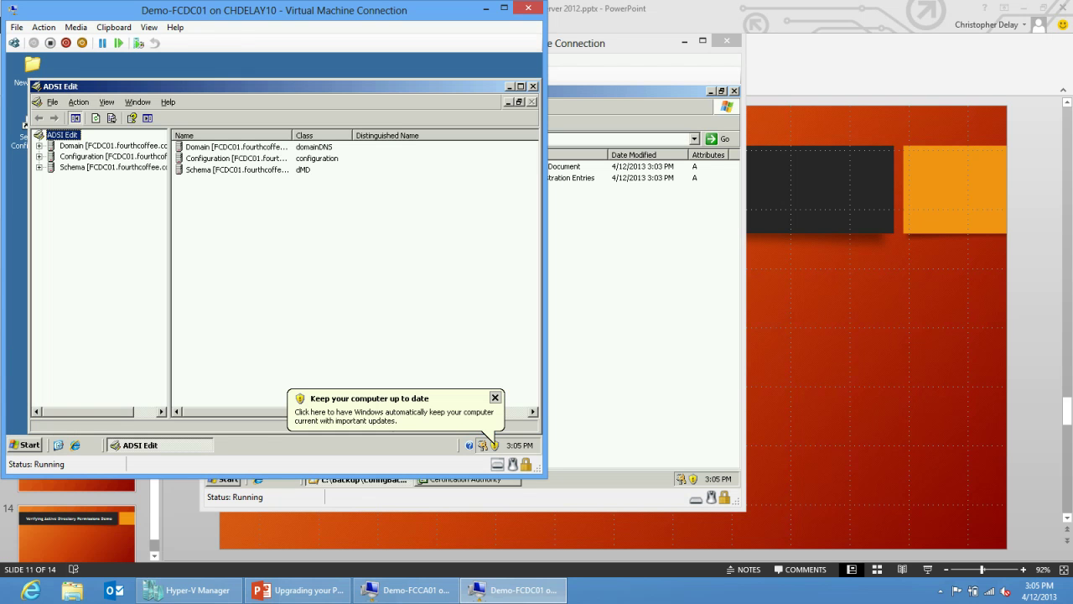
{"action": "left_click", "coordinate": [39, 156]}
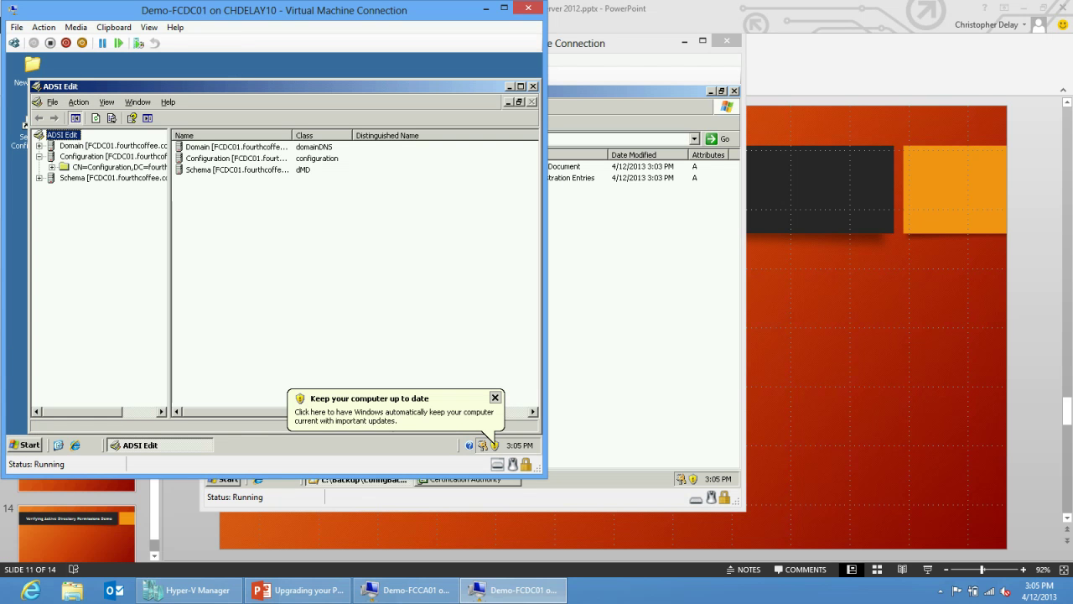
{"action": "left_click", "coordinate": [51, 167]}
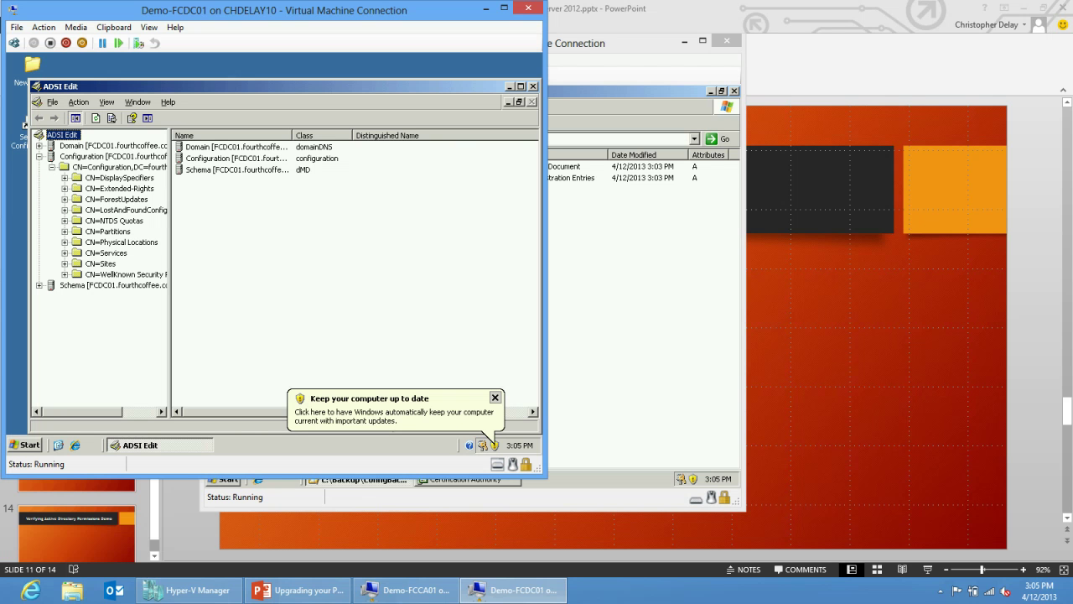
{"action": "left_click", "coordinate": [64, 252]}
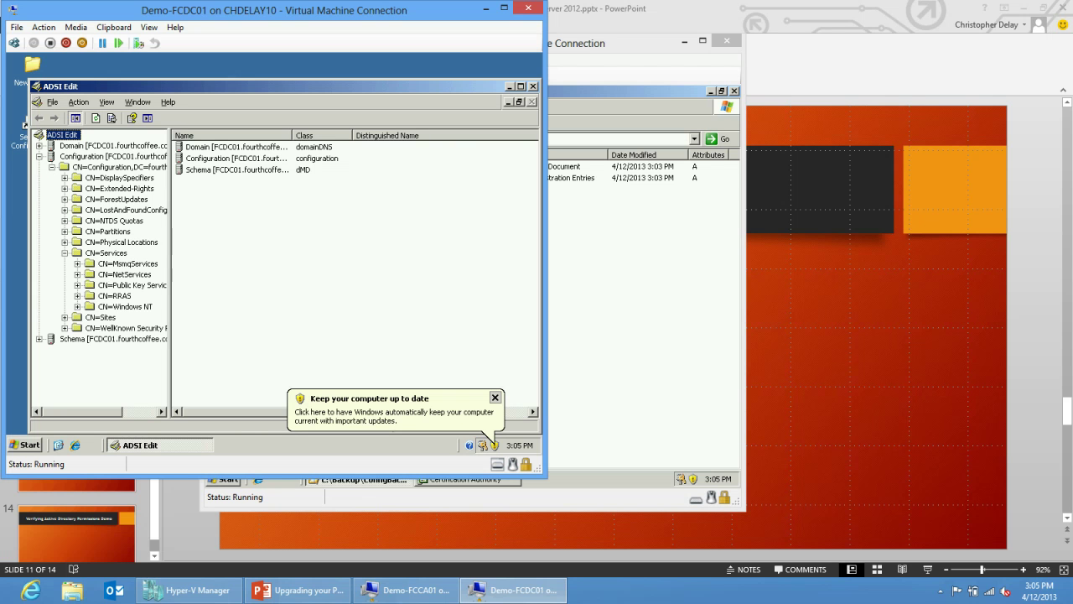
{"action": "left_click", "coordinate": [77, 286]}
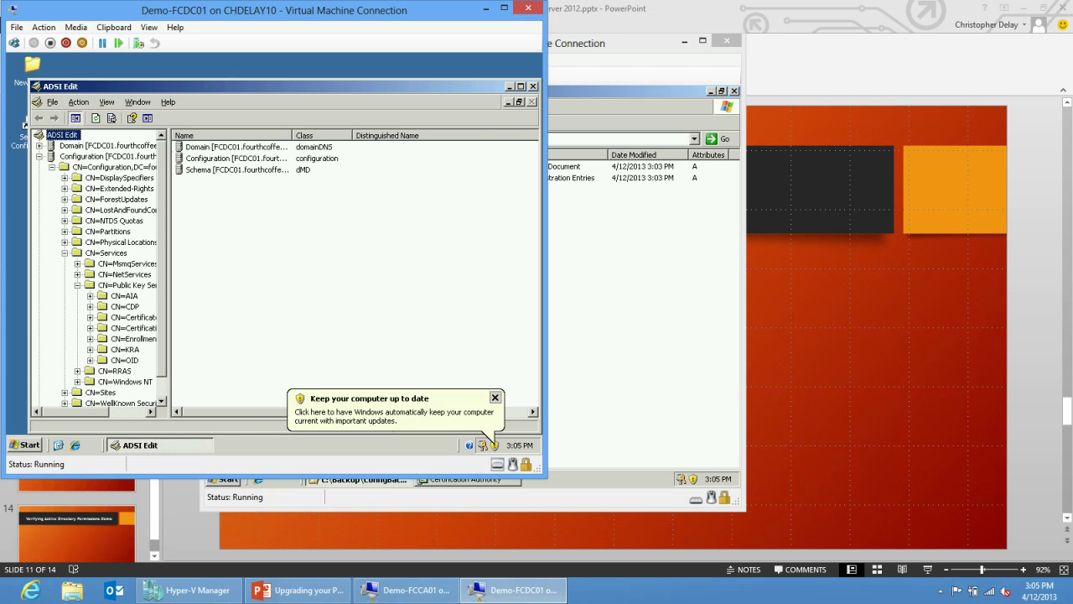
Browse the AIA, CDP, Certificate Templates, Certification Authorities, Enrollment Services, KRA and OID containers.
{"action": "left_click_drag", "start_coordinate": [170, 251], "coordinate": [294, 251]}
{"action": "left_click", "coordinate": [124, 296]}
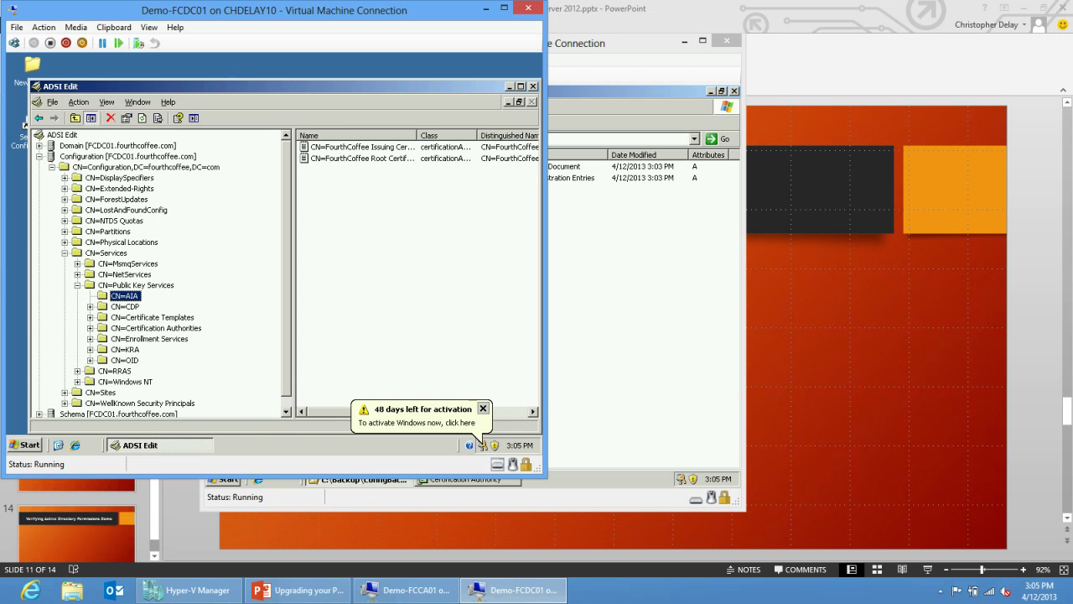
{"action": "key", "text": "Down"}
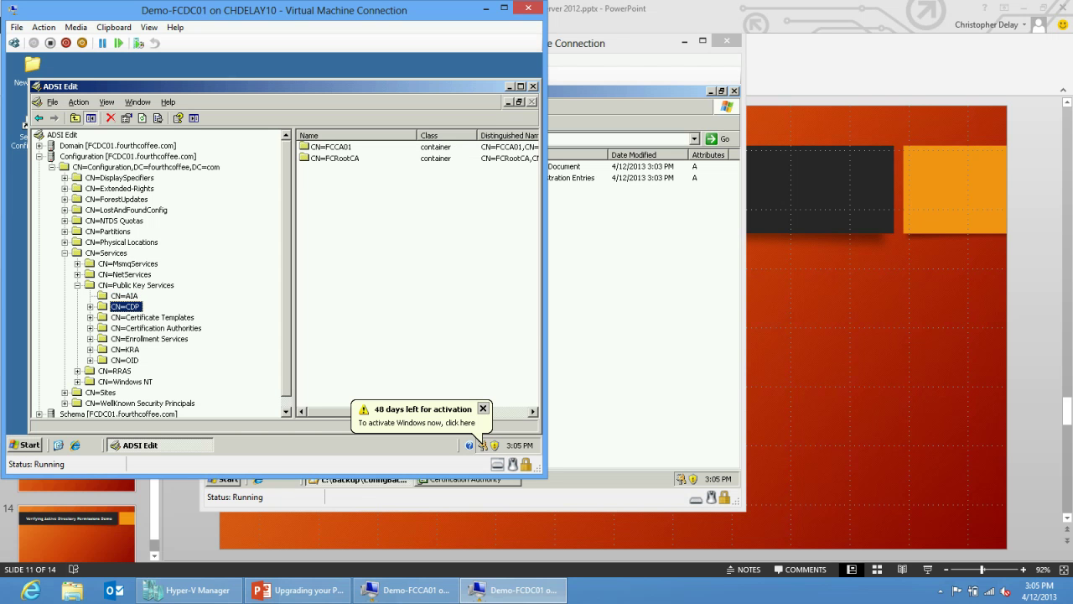
{"action": "key", "text": "Down"}
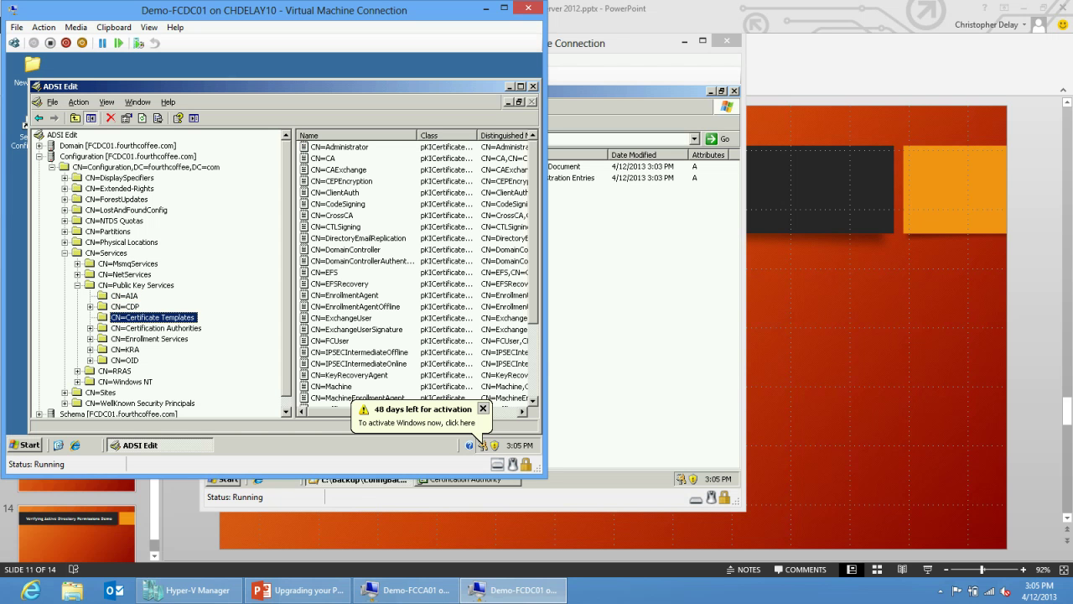
{"action": "key", "text": "Down"}
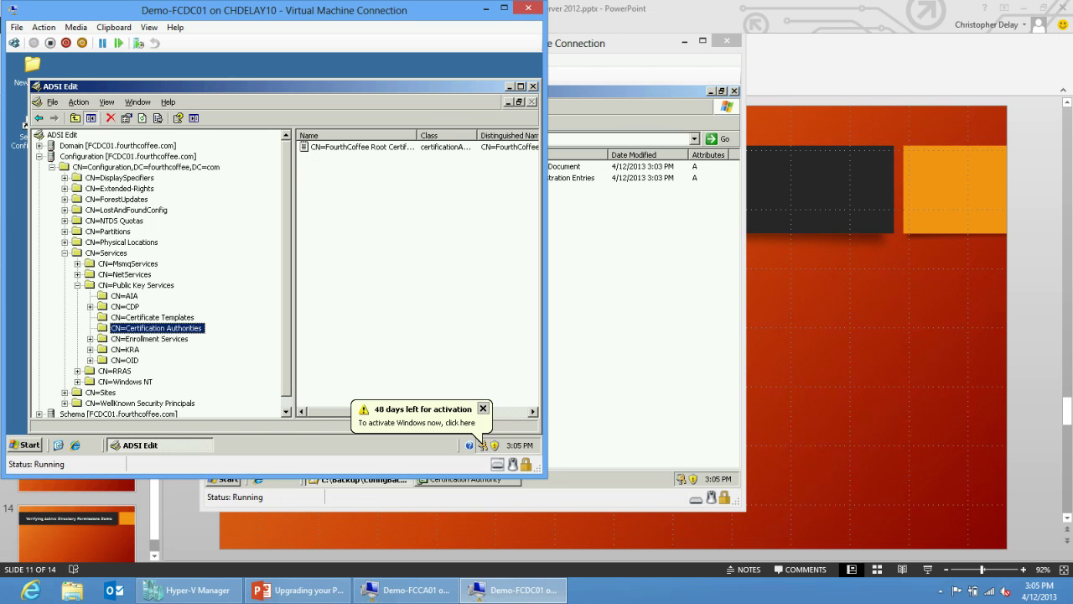
{"action": "key", "text": "Down"}
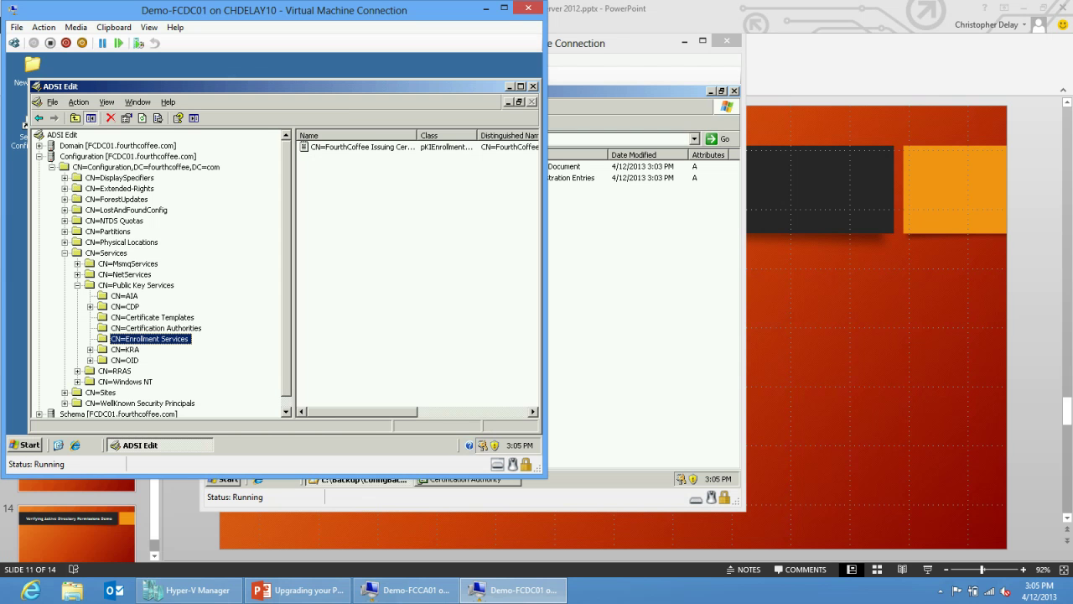
{"action": "key", "text": "Down"}
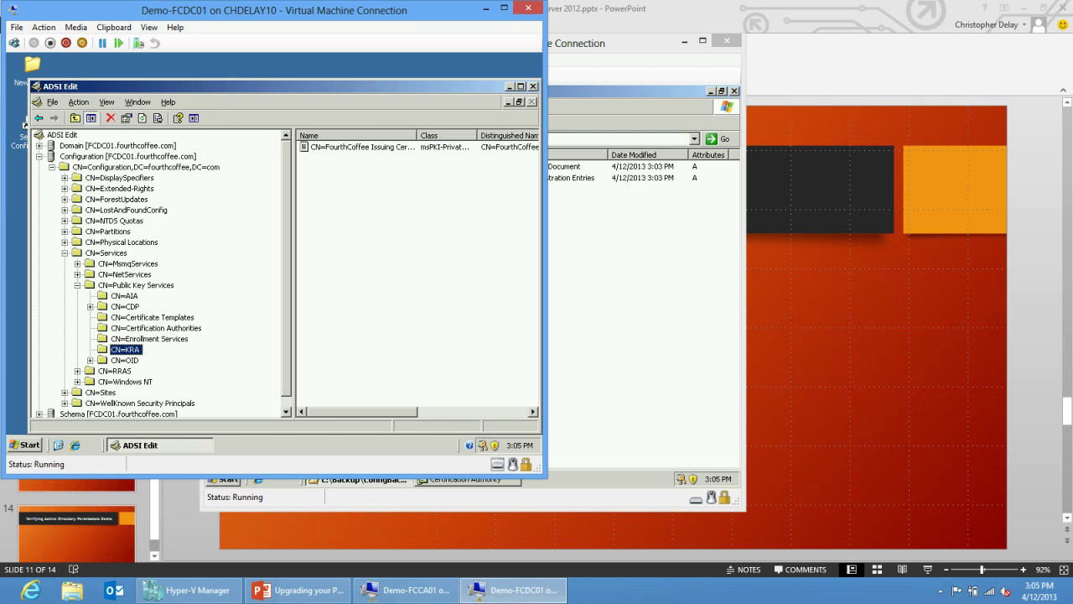
{"action": "key", "text": "Down"}
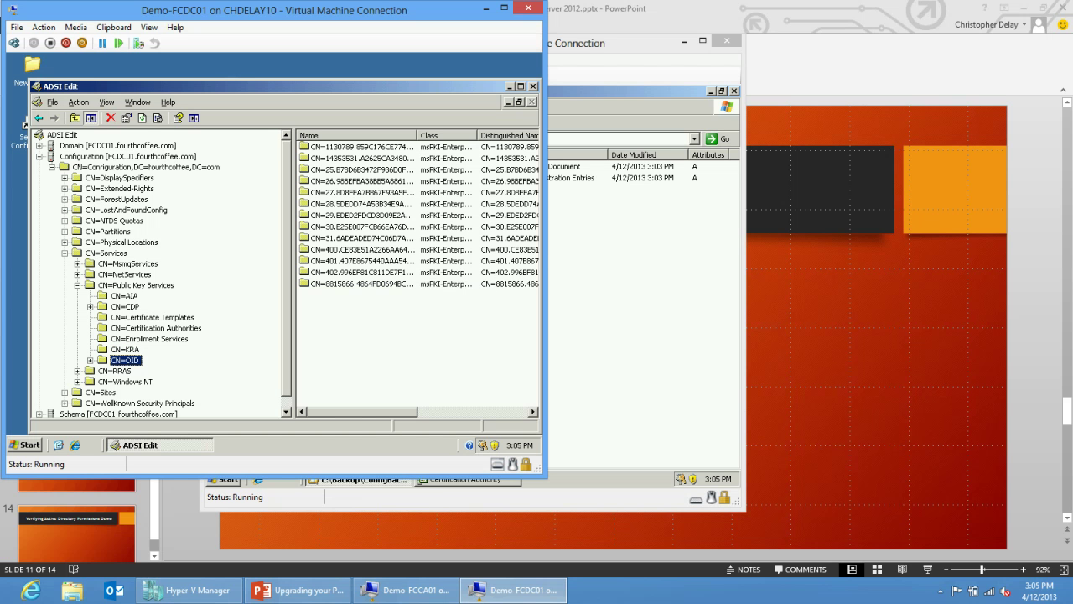
{"action": "key", "text": "Left"}
Review the Security and Attribute Editor tabs of CN=NTAuthCertificates Properties, then close it.
{"action": "double_click", "coordinate": [348, 226]}
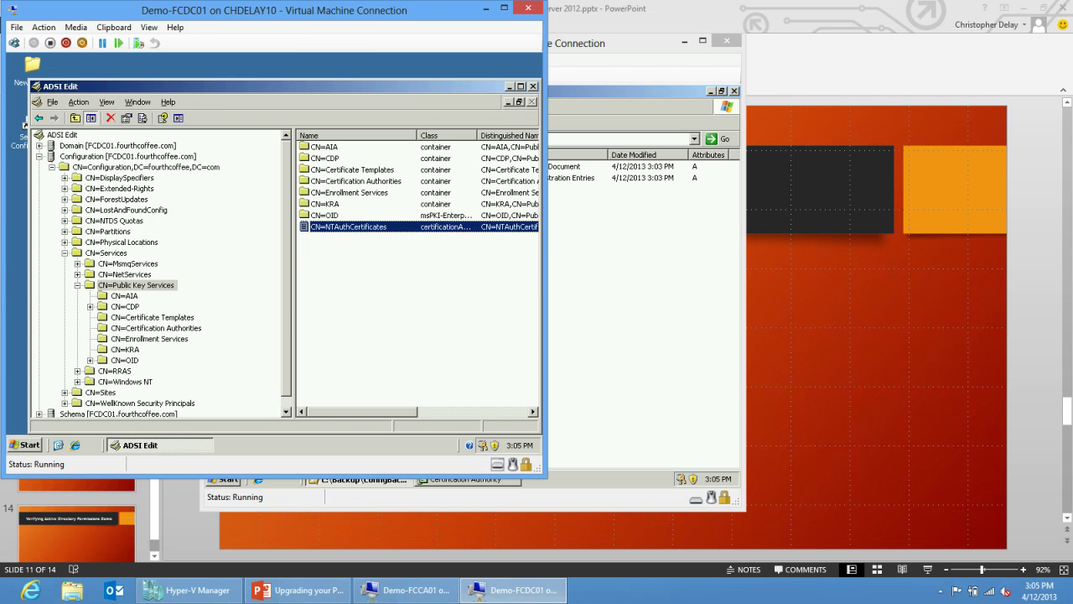
{"action": "key", "text": "ctrl+Tab"}
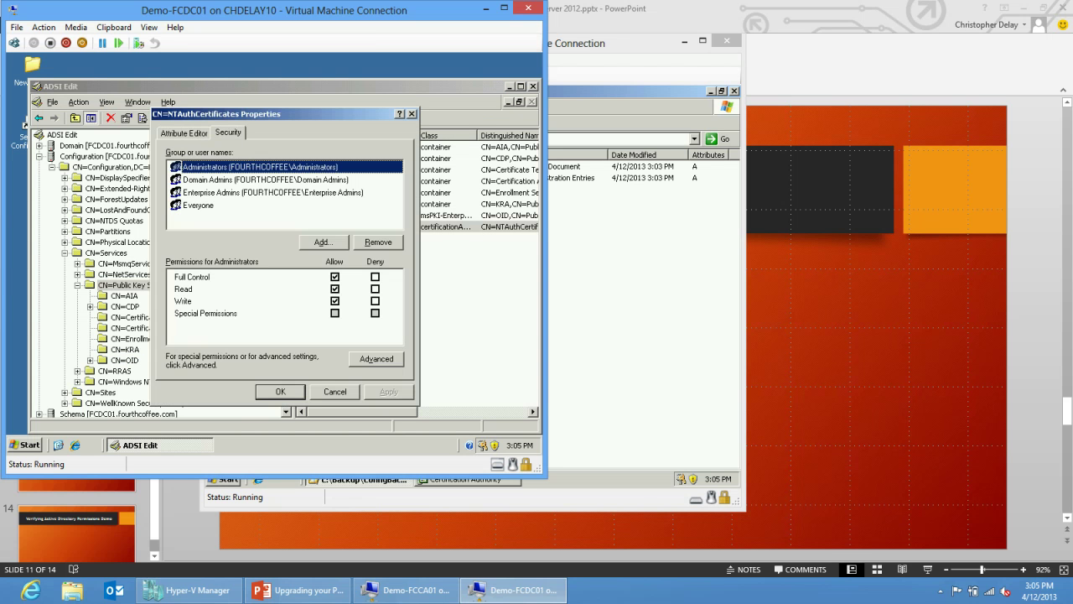
{"action": "key", "text": "ctrl+shift+Tab"}
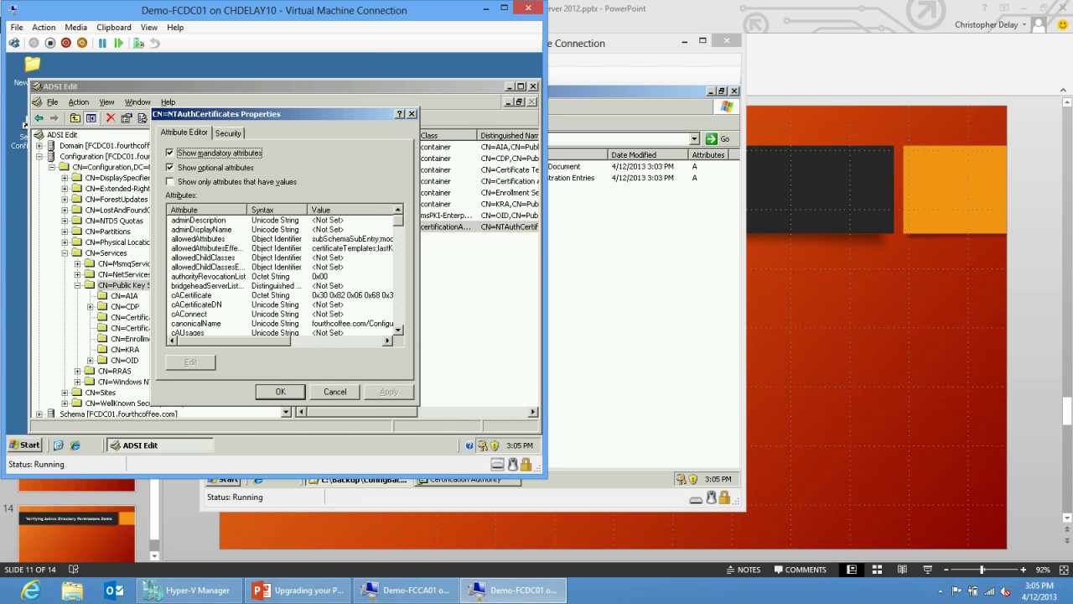
{"action": "key", "text": "Escape"}
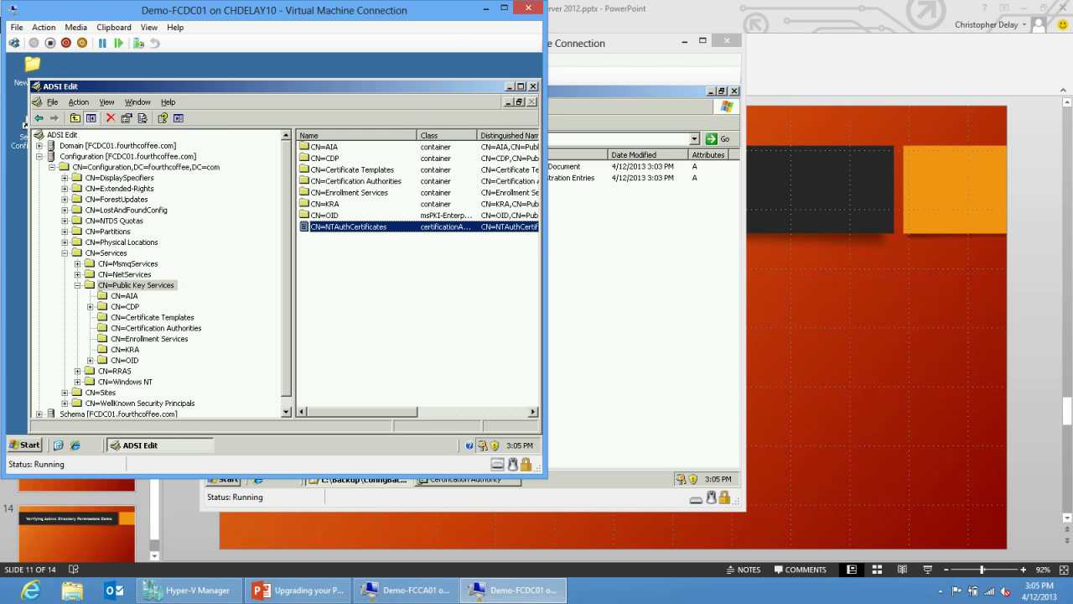
On Demo-FCCA01, try running pkiview.msc, dismiss the not-found error, and minimize the VM.
{"action": "left_click", "coordinate": [297, 590]}
{"action": "left_click", "coordinate": [407, 590]}
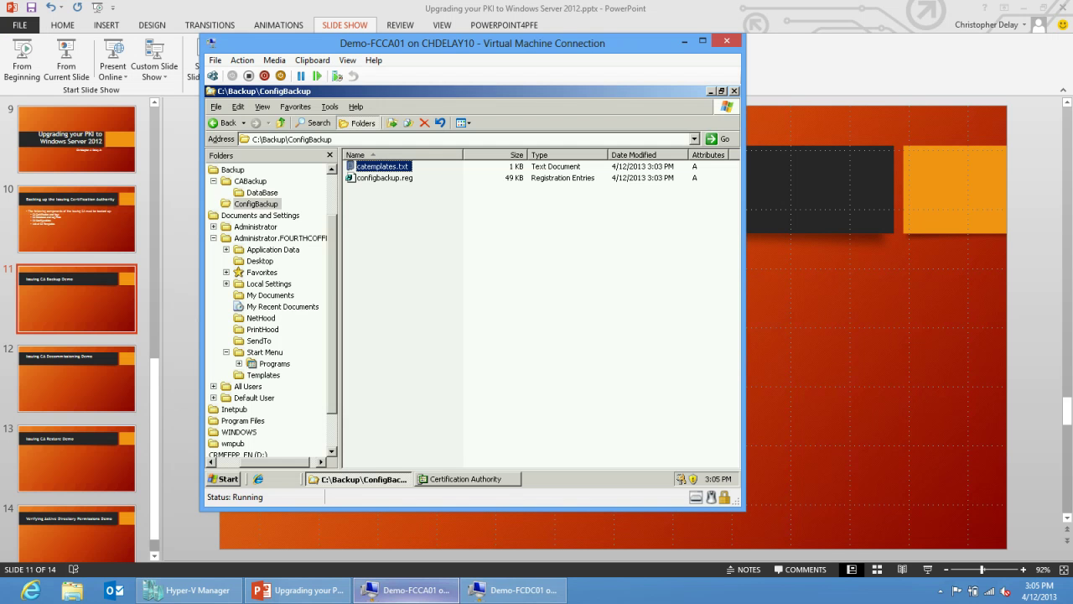
{"action": "key", "text": "ctrl+Escape"}
{"action": "key", "text": "r"}
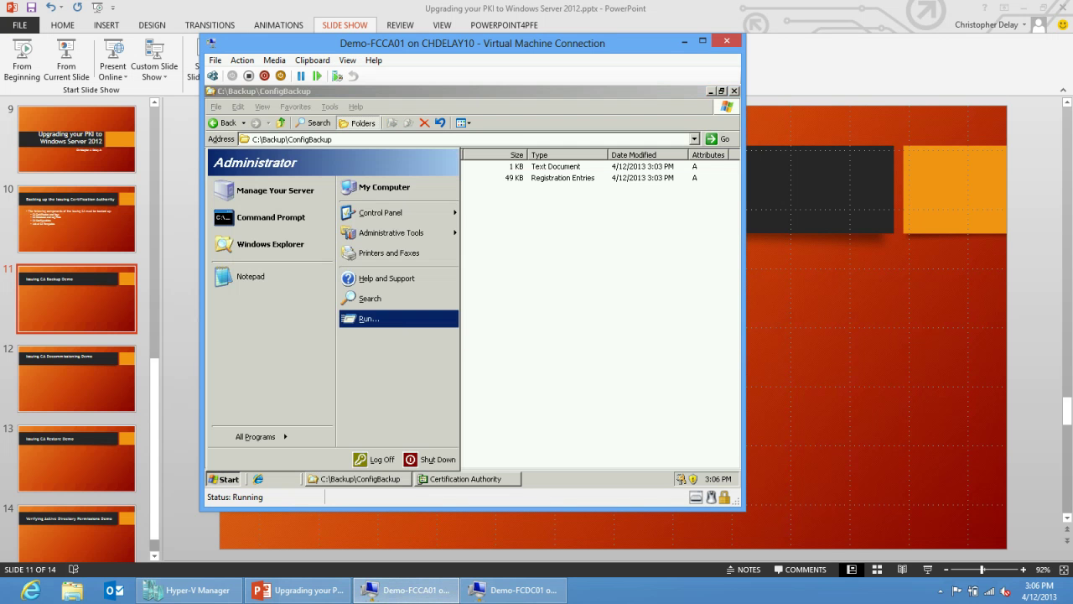
{"action": "type", "text": "pkiview.msc"}
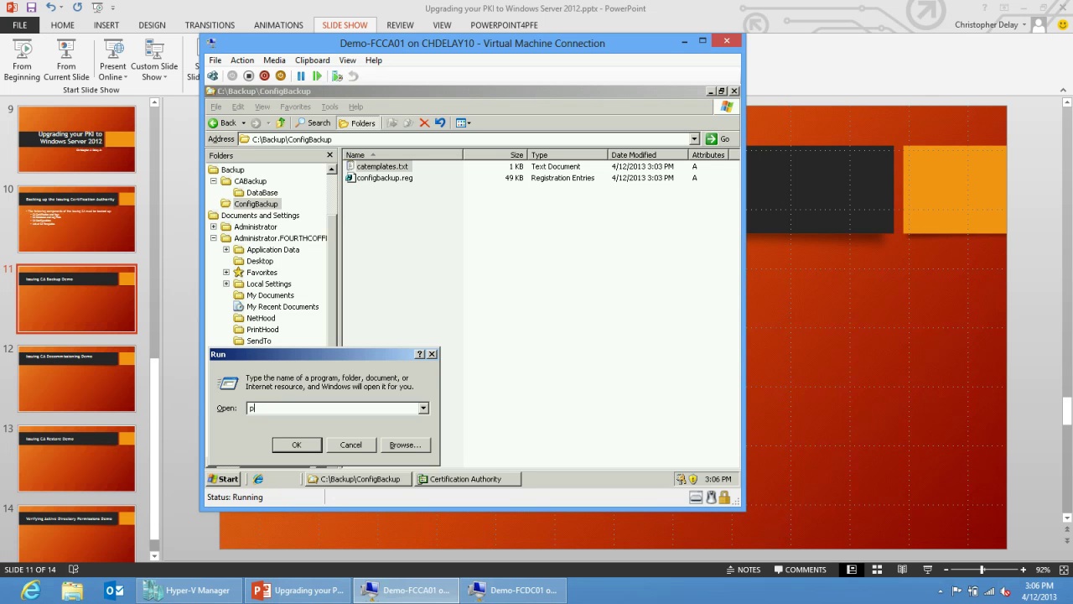
{"action": "key", "text": "Return"}
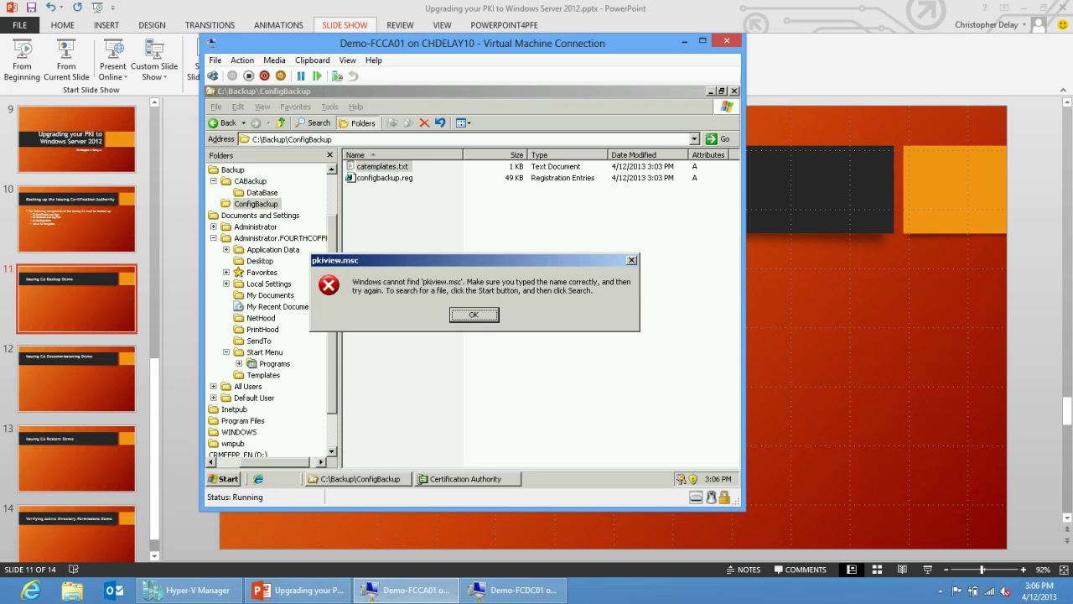
{"action": "key", "text": "Return"}
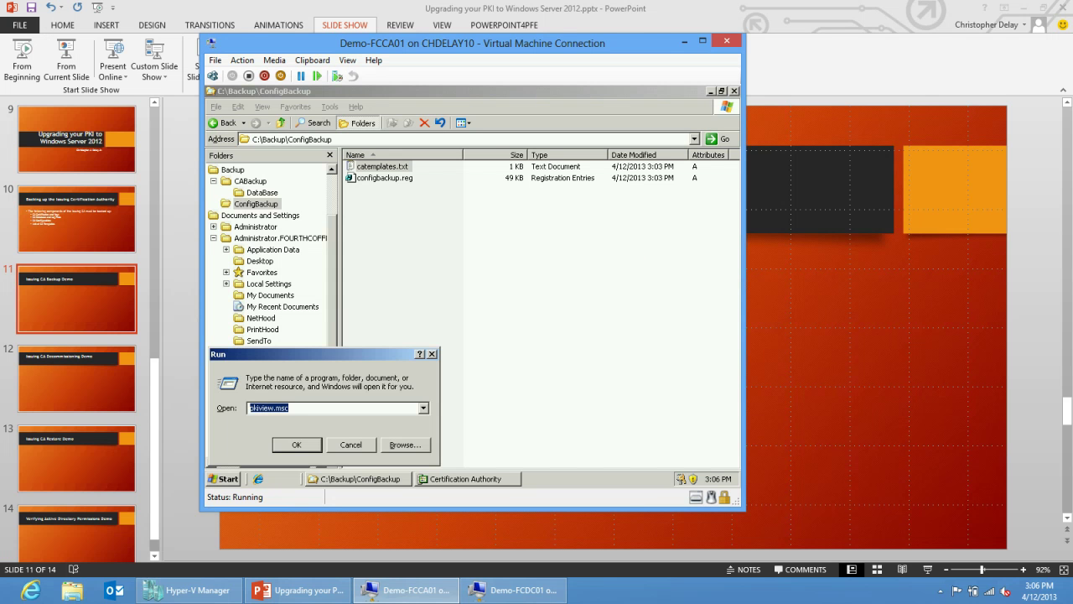
{"action": "key", "text": "Escape"}
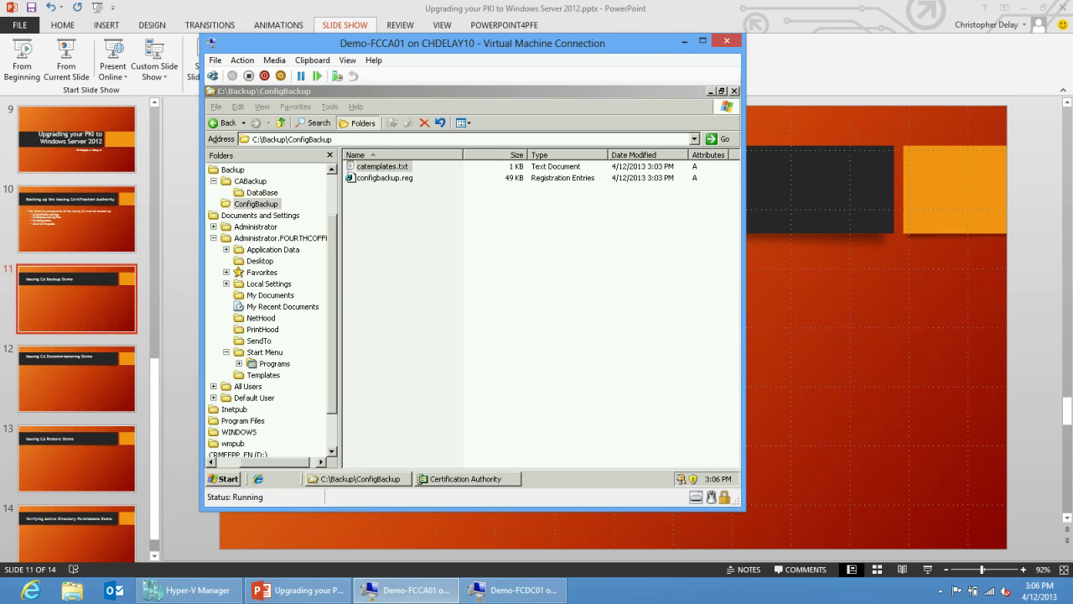
{"action": "left_click", "coordinate": [684, 40]}
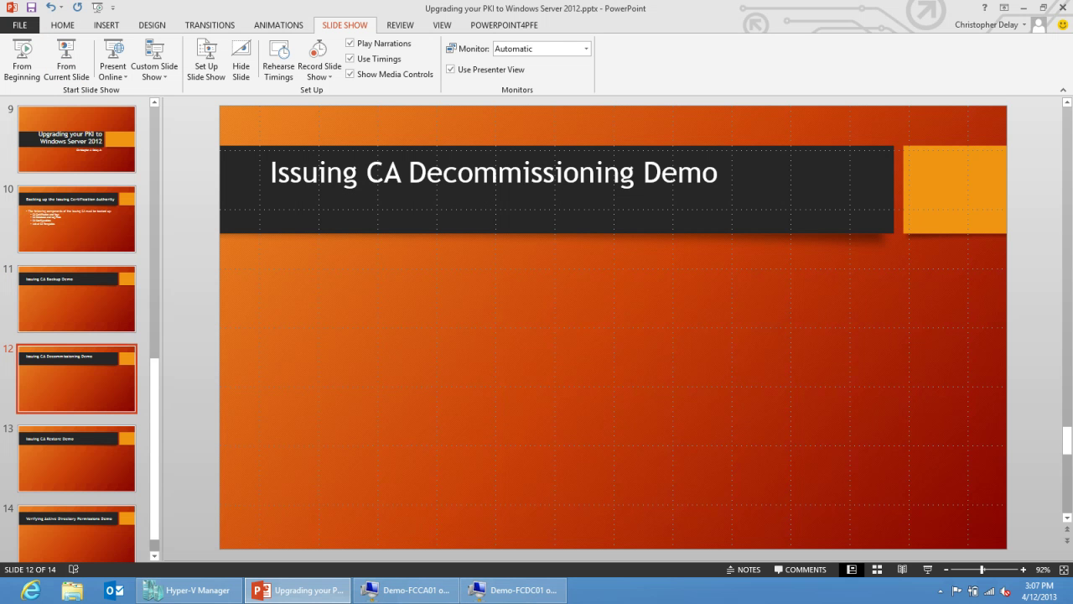
On Demo-FCDC01, close ADSI Edit and open Add or Remove Programs from Control Panel.
{"action": "left_click", "coordinate": [516, 591]}
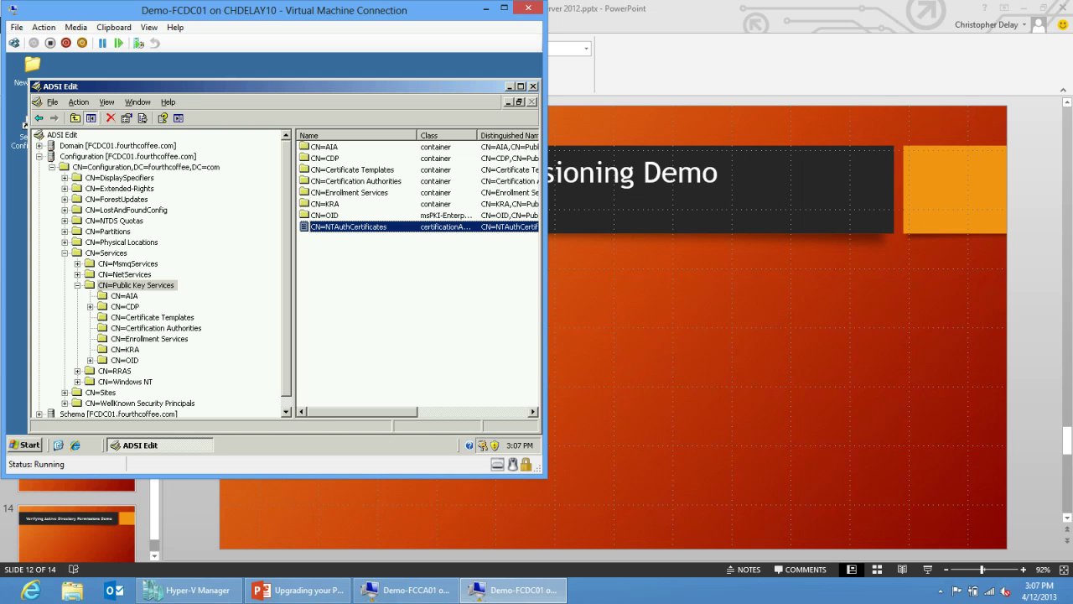
{"action": "key", "text": "alt+F4"}
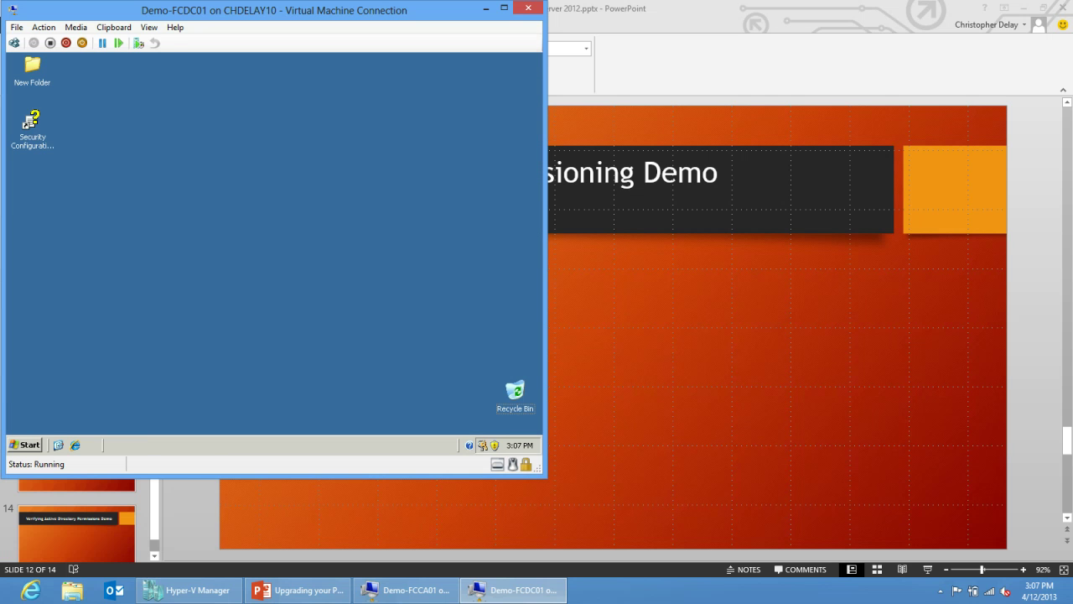
{"action": "key", "text": "ctrl+Escape"}
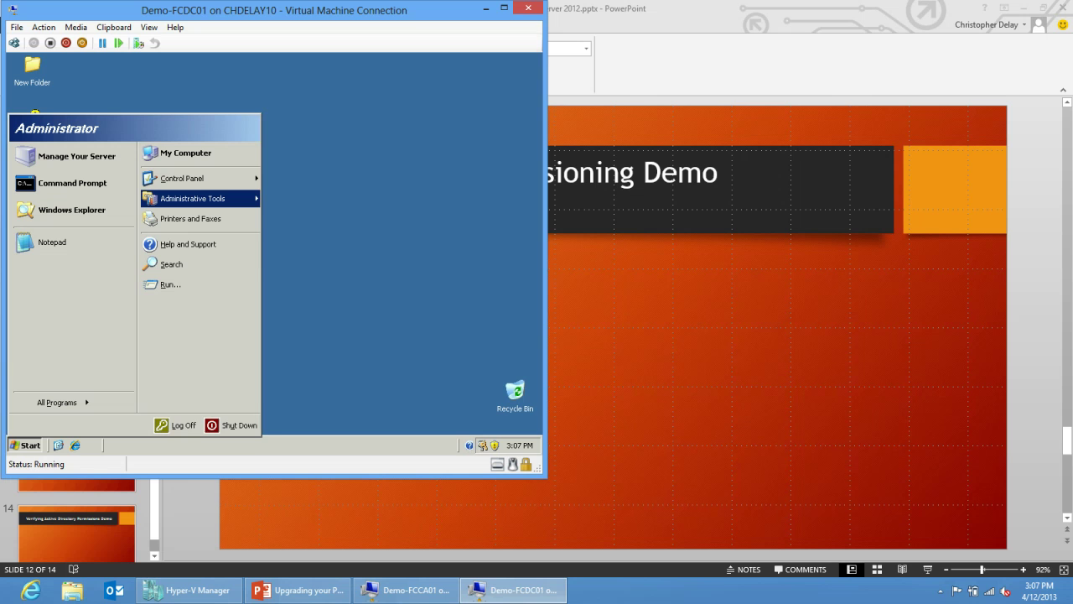
{"action": "mouse_move", "coordinate": [193, 198]}
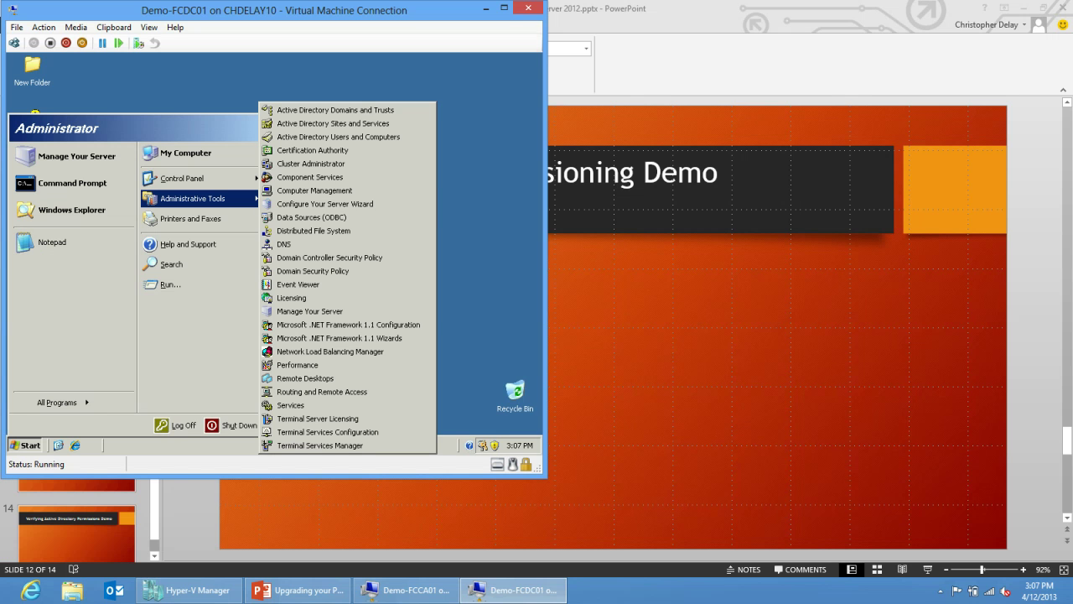
{"action": "mouse_move", "coordinate": [182, 178]}
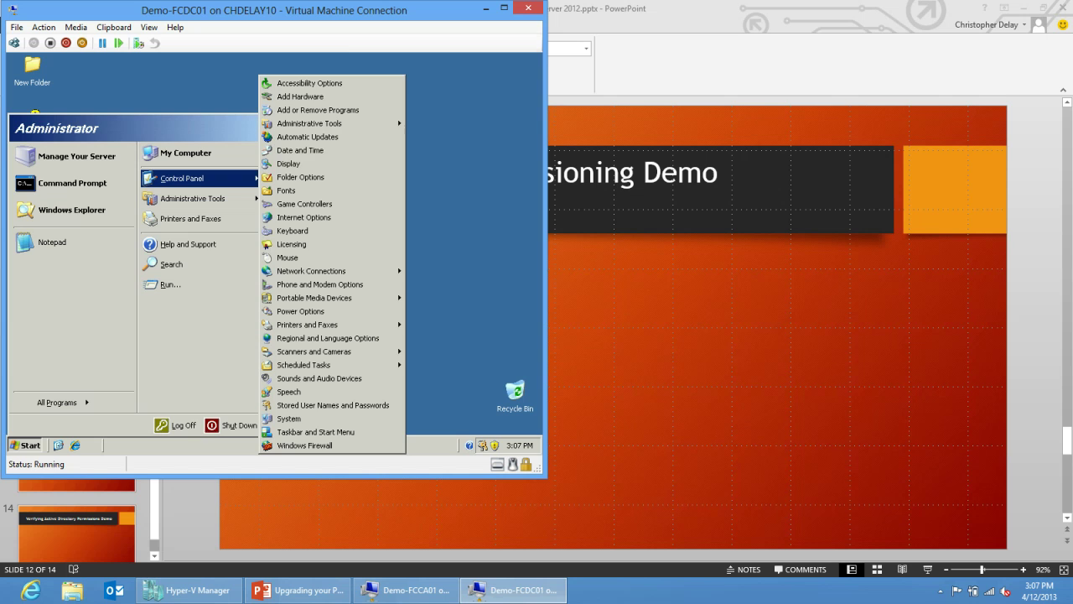
{"action": "left_click", "coordinate": [323, 107]}
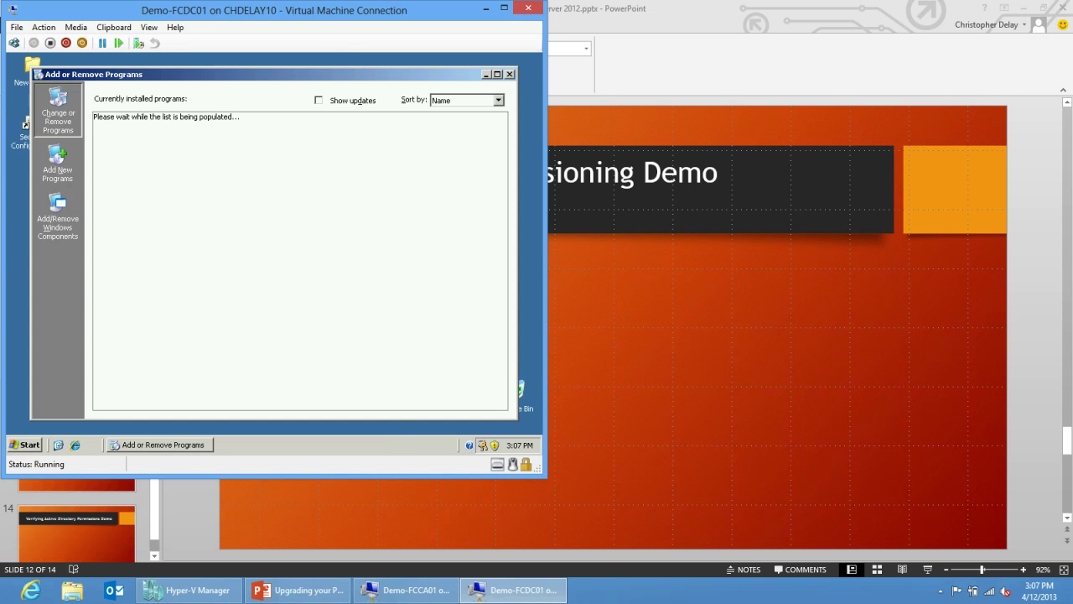
Open and cancel the Windows Components Wizard, then bring Demo-FCCA01 forward.
{"action": "left_click", "coordinate": [57, 218]}
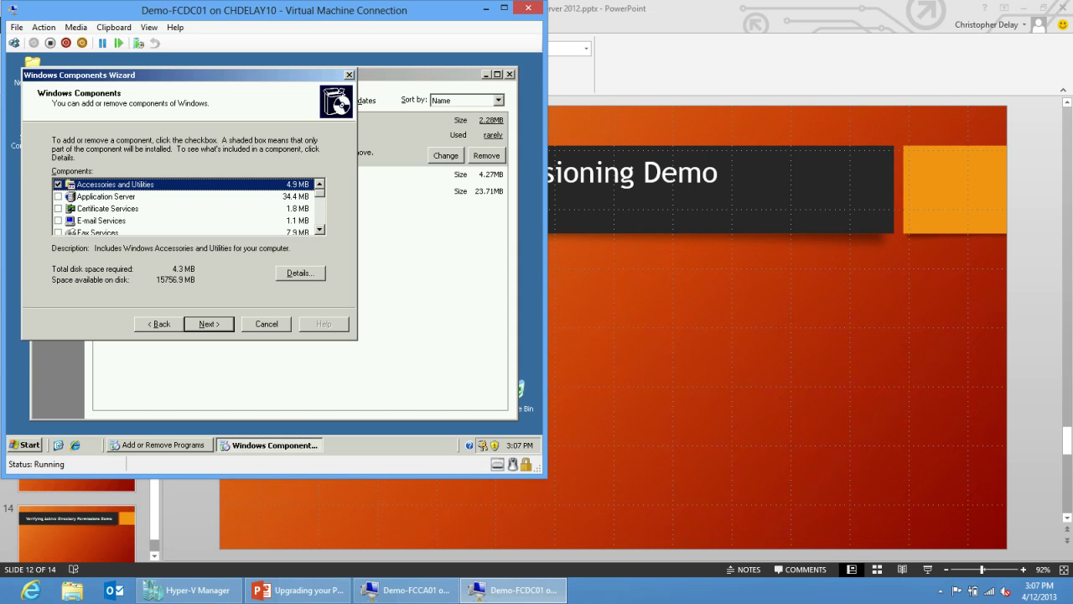
{"action": "key", "text": "Escape"}
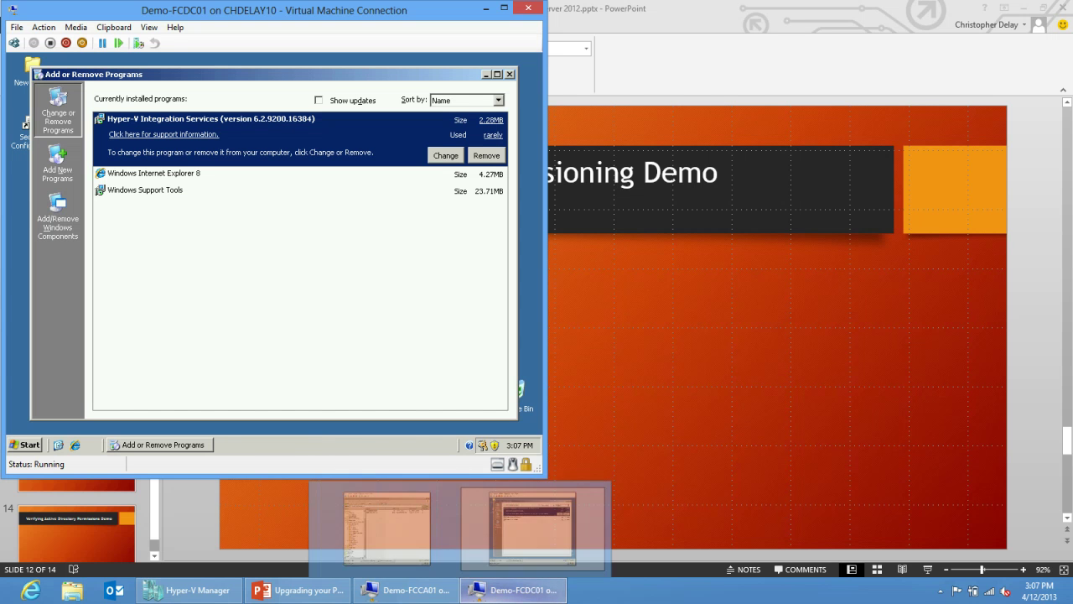
{"action": "left_click", "coordinate": [405, 590]}
On the CA server, open the Windows Components Wizard and review the Certificate Services subcomponents.
{"action": "key", "text": "ctrl+Escape"}
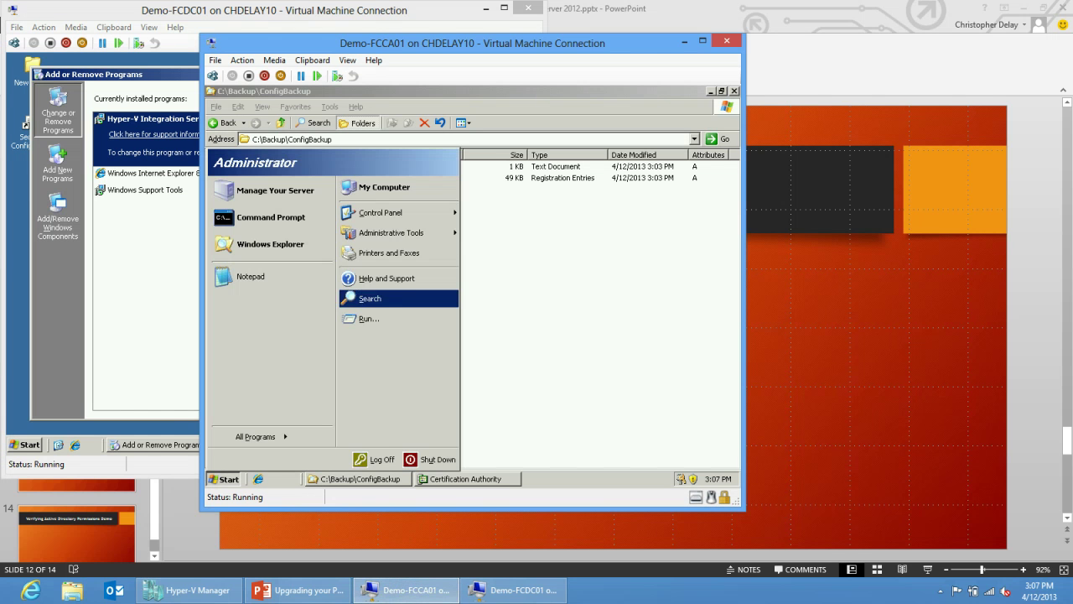
{"action": "mouse_move", "coordinate": [394, 213]}
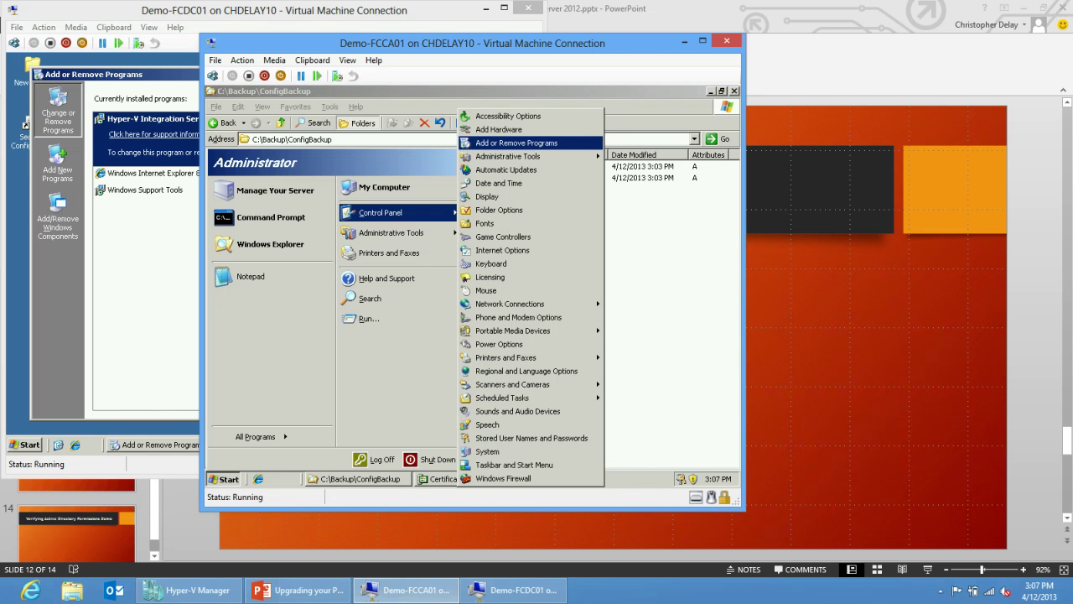
{"action": "key", "text": "Return"}
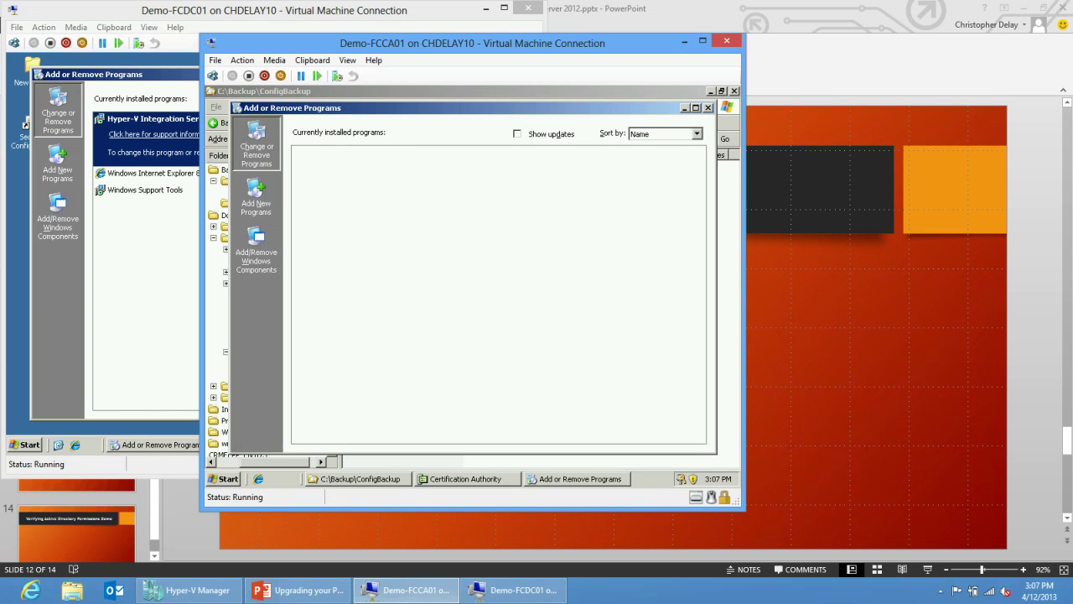
{"action": "left_click", "coordinate": [256, 252]}
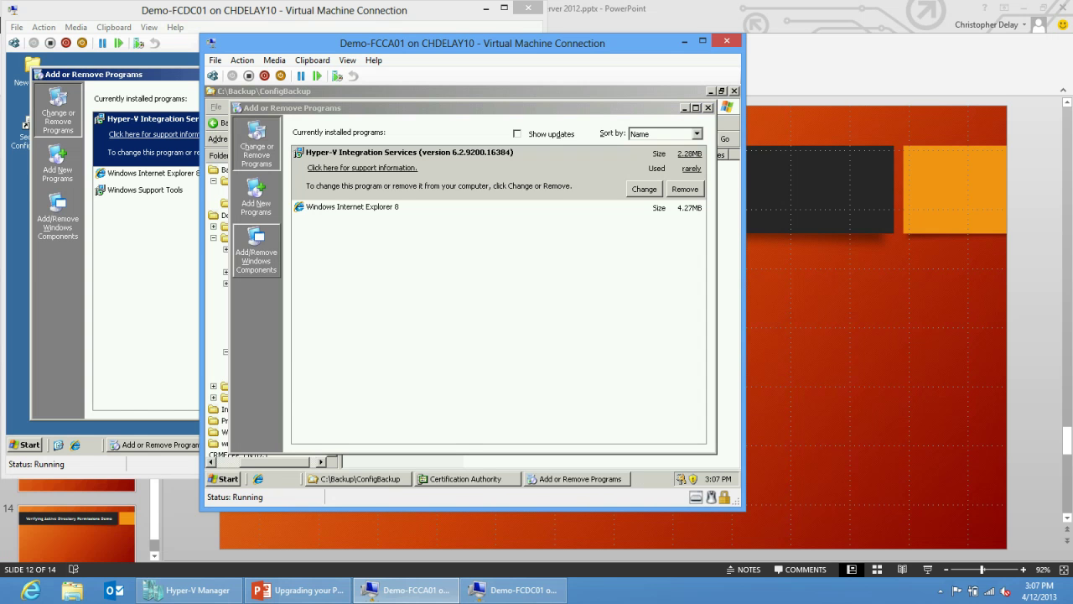
{"action": "left_click", "coordinate": [335, 271]}
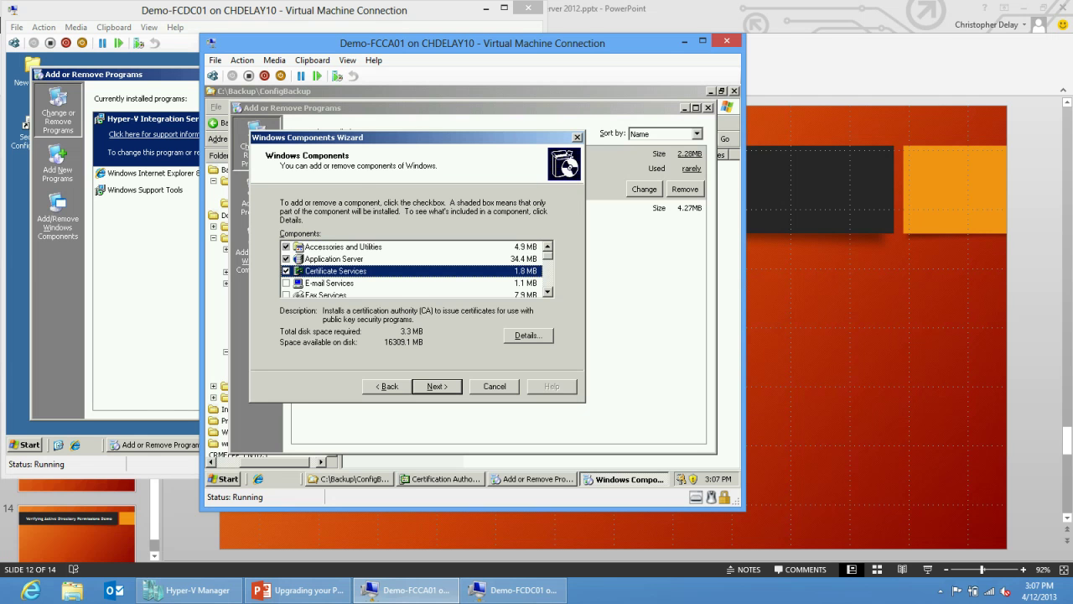
{"action": "key", "text": "alt+d"}
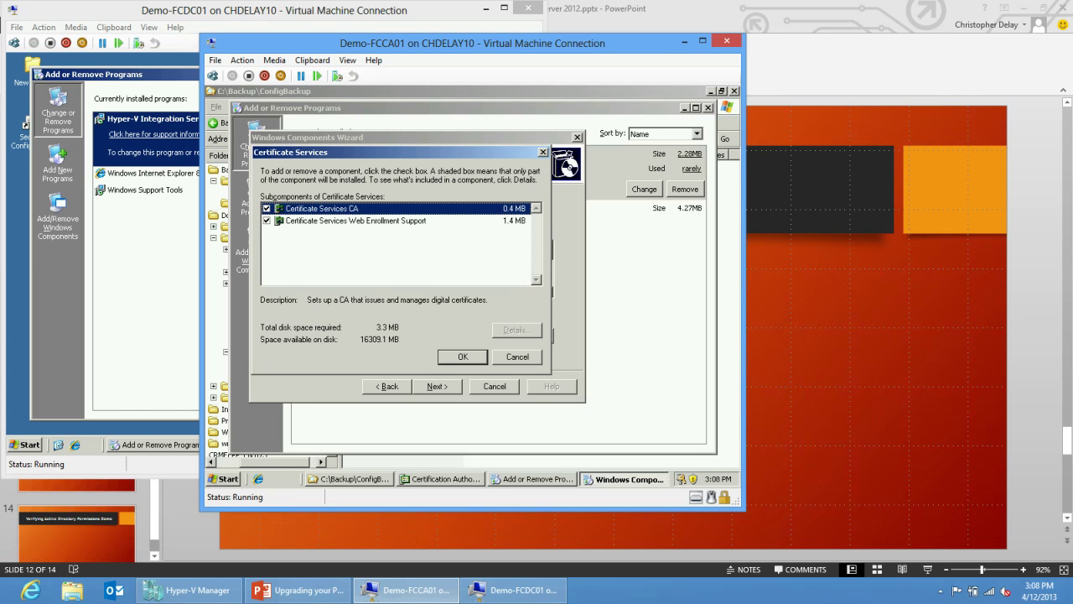
{"action": "key", "text": "Return"}
Clear Certificate Services, remove it, and finish the wizard.
{"action": "left_click", "coordinate": [286, 271]}
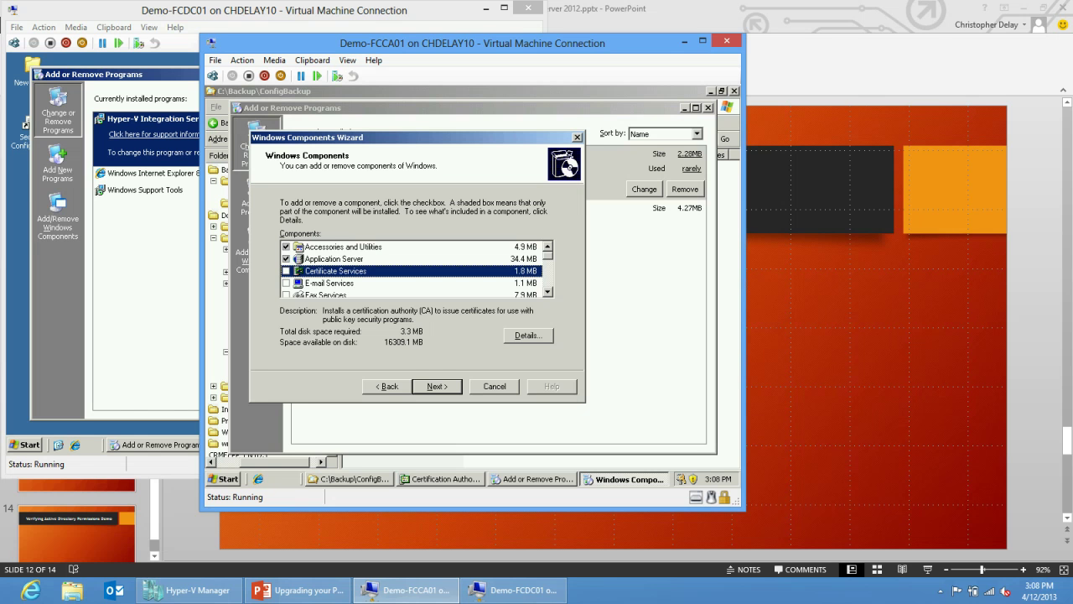
{"action": "key", "text": "Return"}
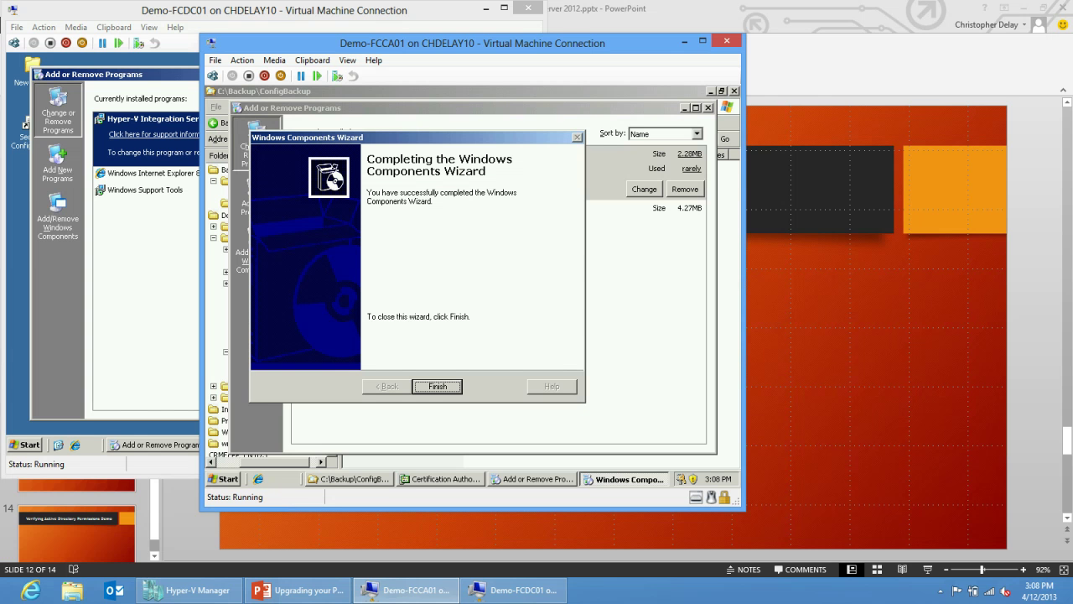
{"action": "left_click", "coordinate": [437, 386]}
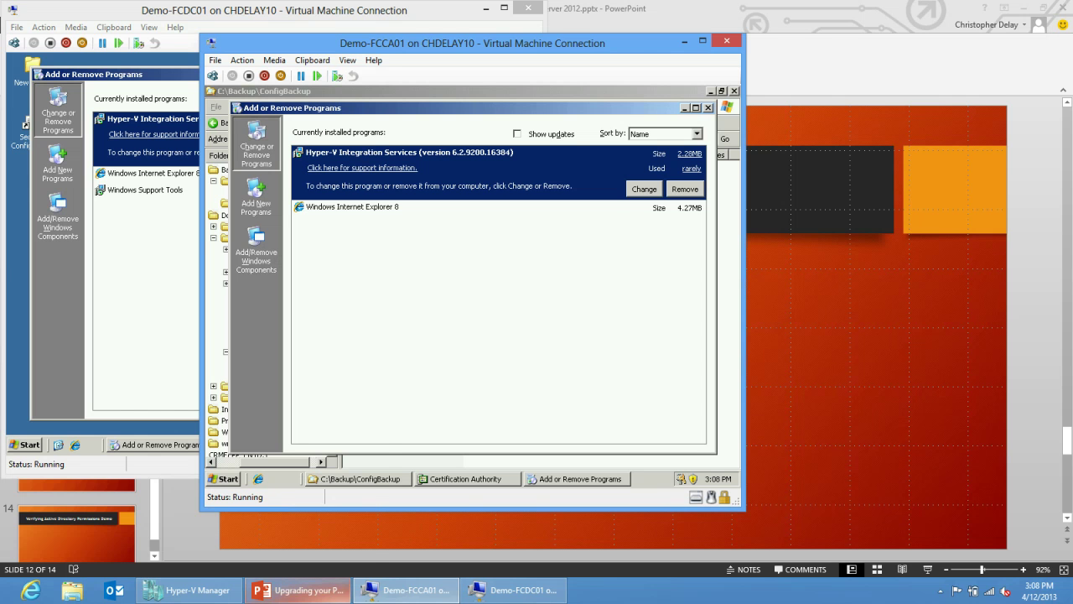
{"action": "mouse_move", "coordinate": [406, 590]}
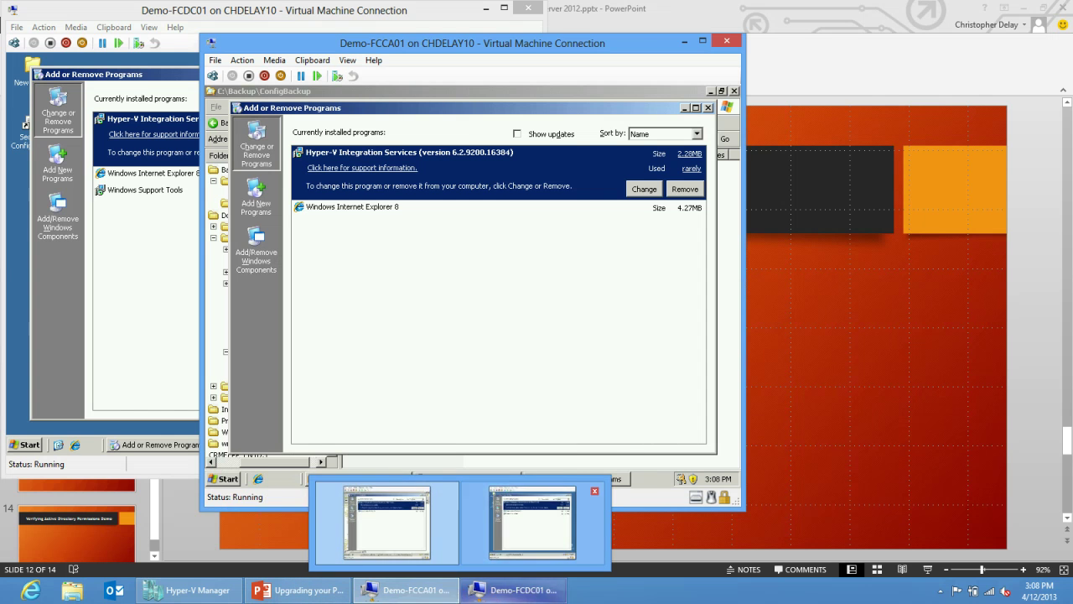
{"action": "left_click", "coordinate": [513, 590]}
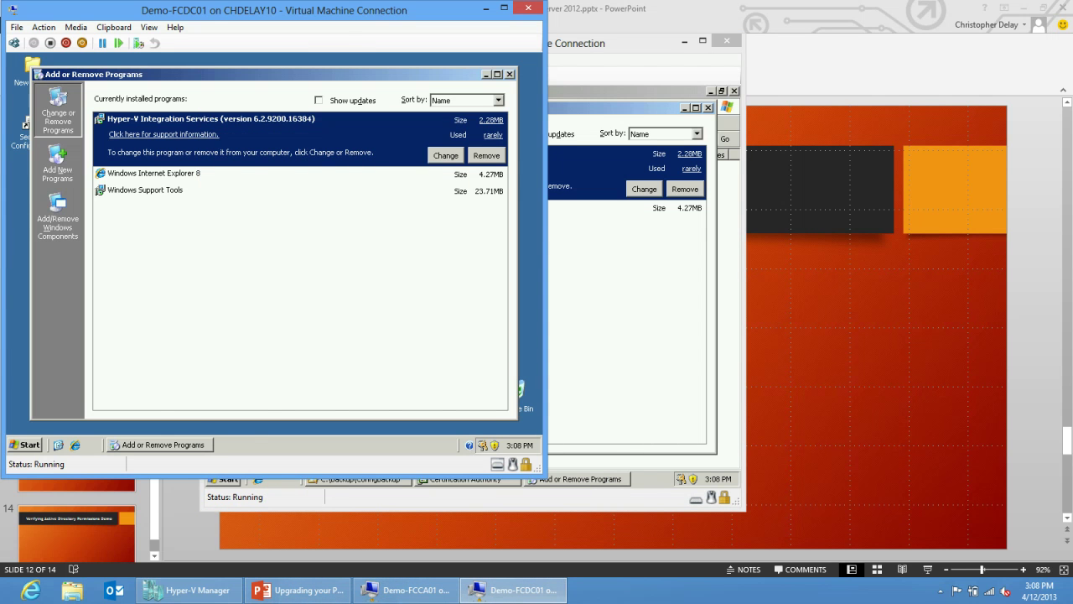
On FCDC01, launch ADSI Edit and expand Configuration > Services > Public Key Services.
{"action": "left_click", "coordinate": [25, 444]}
{"action": "left_click", "coordinate": [171, 284]}
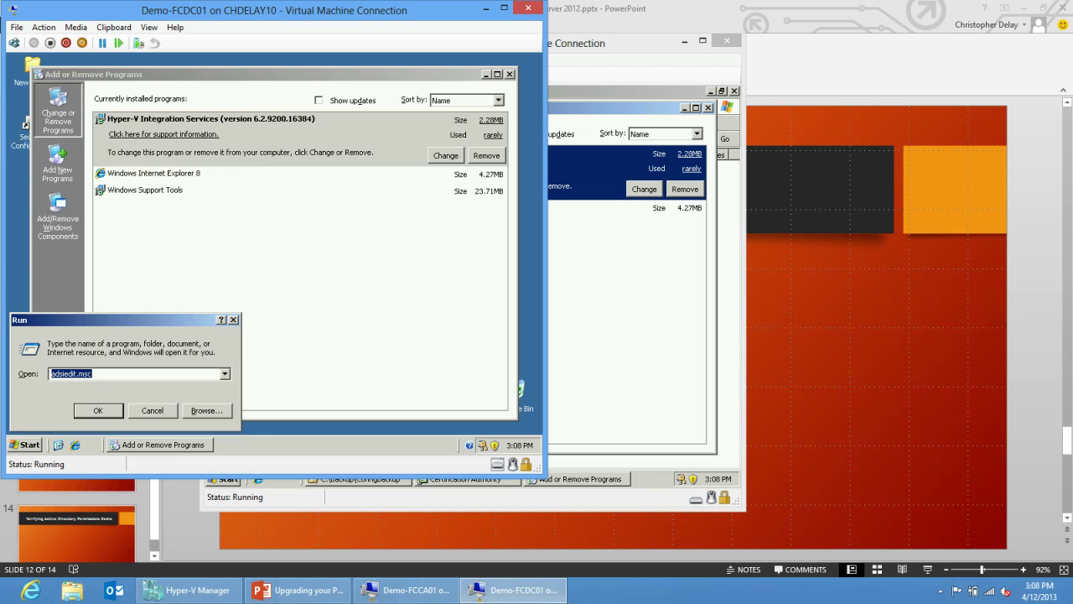
{"action": "key", "text": "Return"}
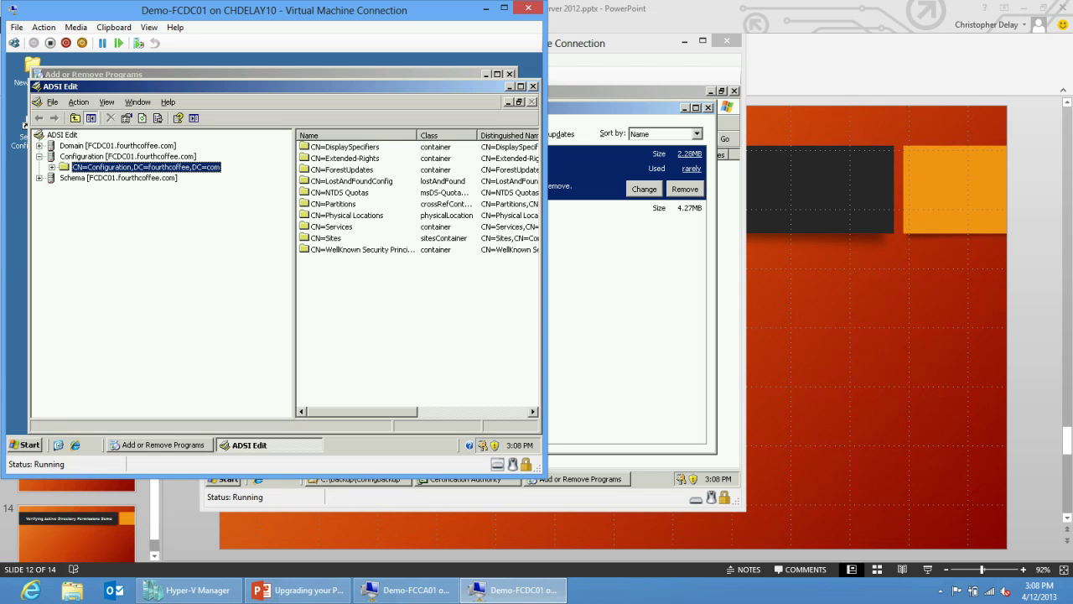
{"action": "key", "text": "Right"}
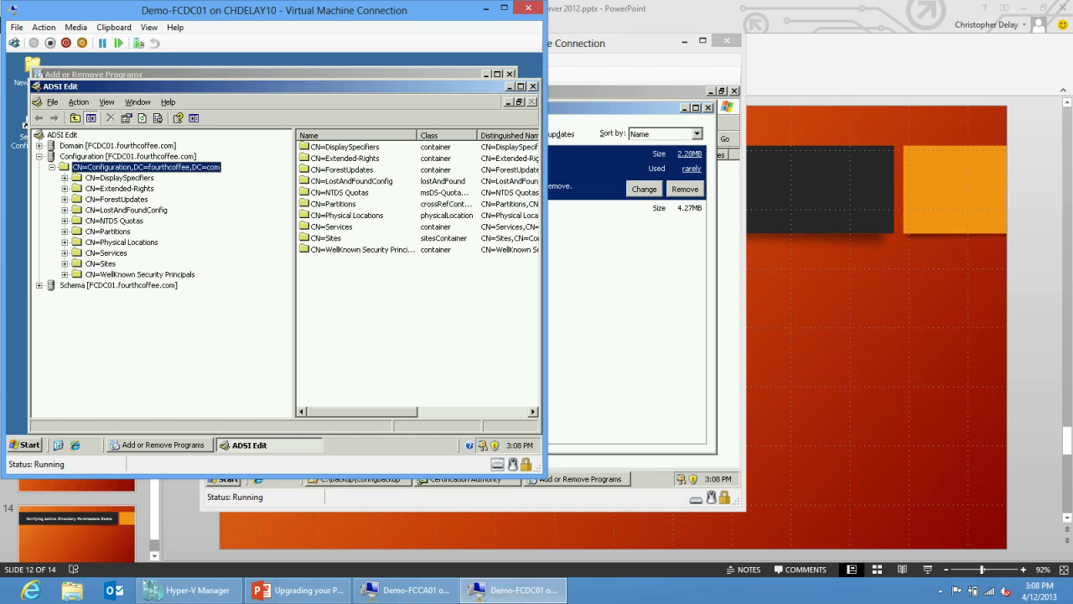
{"action": "left_click", "coordinate": [65, 252]}
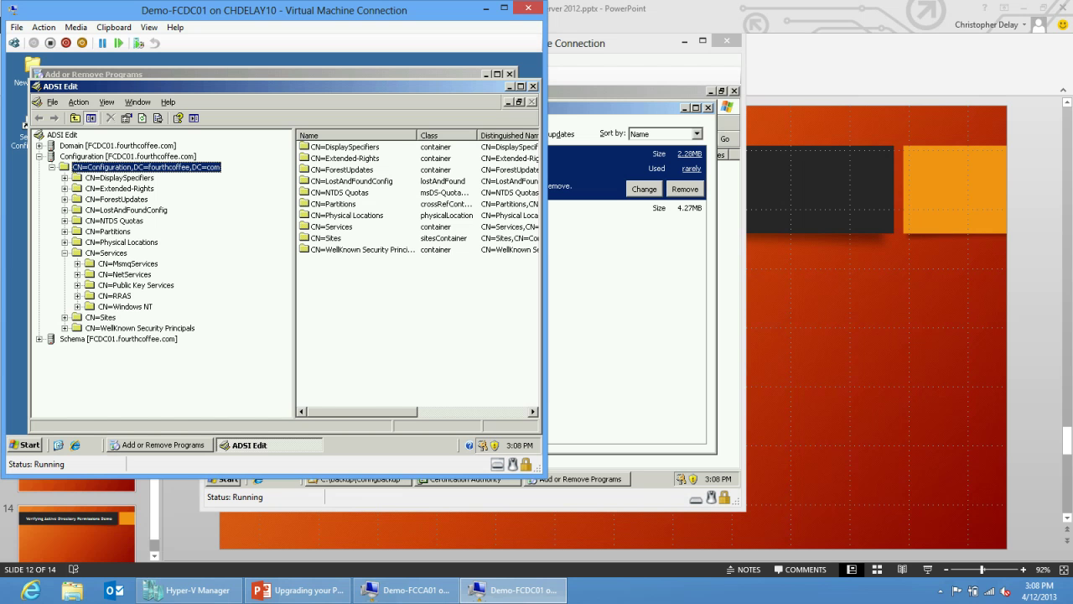
{"action": "left_click", "coordinate": [77, 285]}
Inspect AIA, CDP, Certificate Templates, Certification Authorities, Enrollment Services (empty), KRA and OID.
{"action": "left_click", "coordinate": [124, 296]}
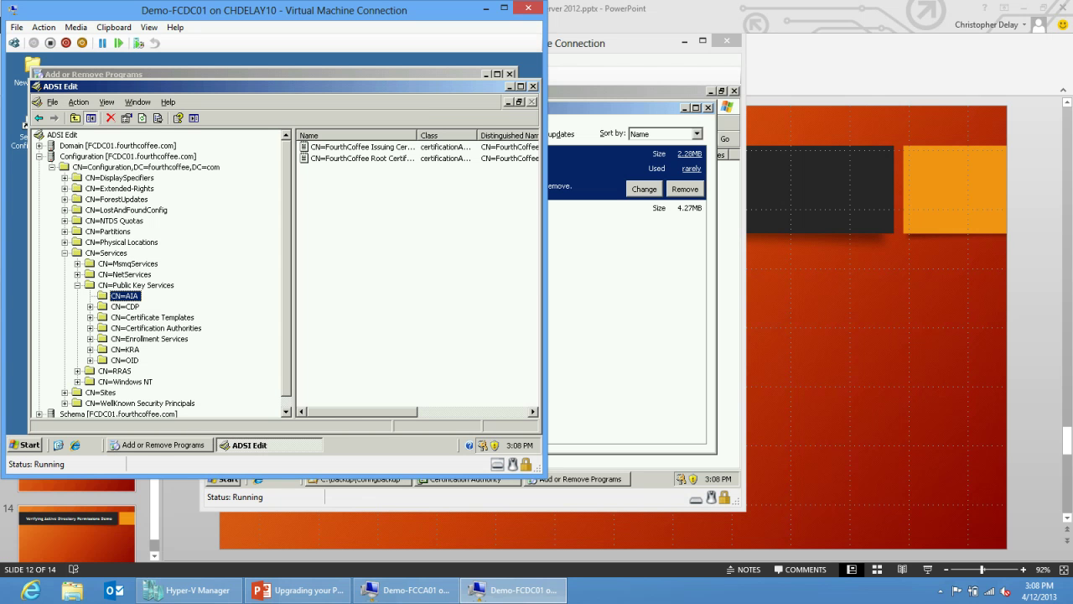
{"action": "left_click", "coordinate": [152, 317]}
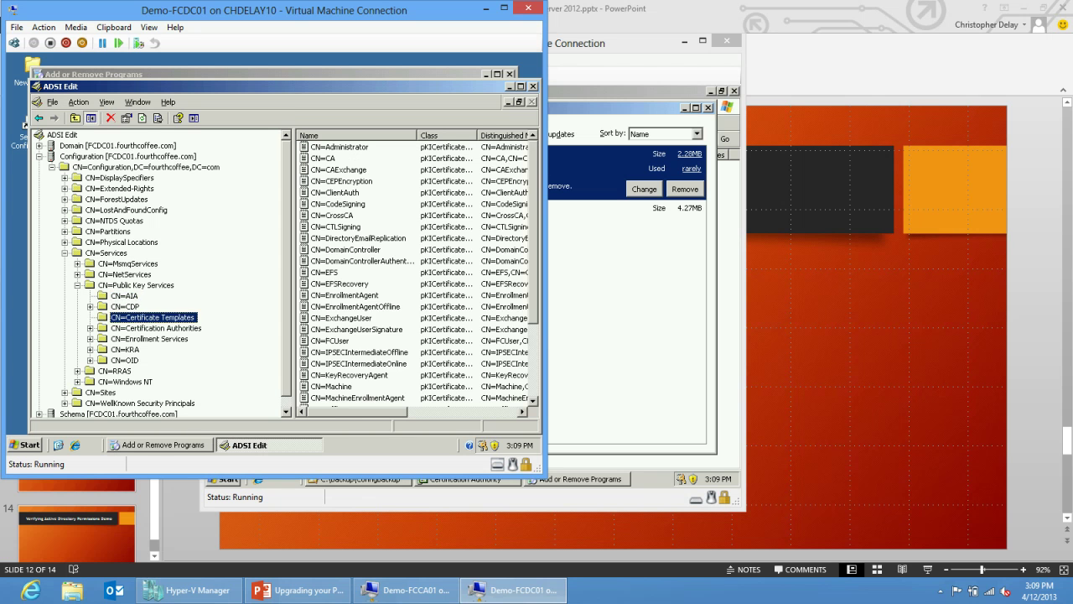
{"action": "left_click", "coordinate": [125, 306]}
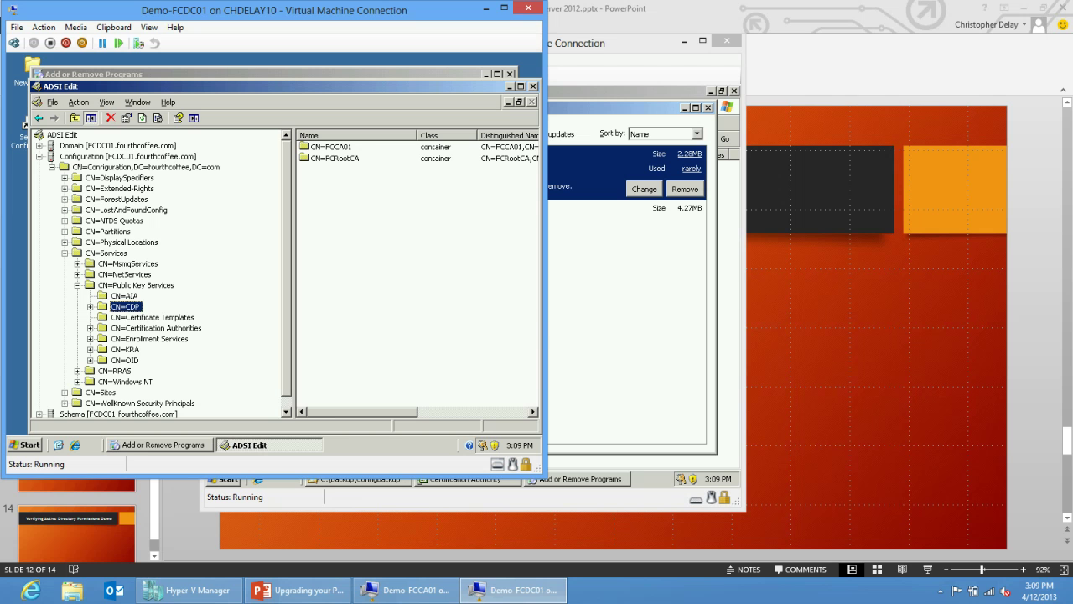
{"action": "left_click", "coordinate": [151, 317]}
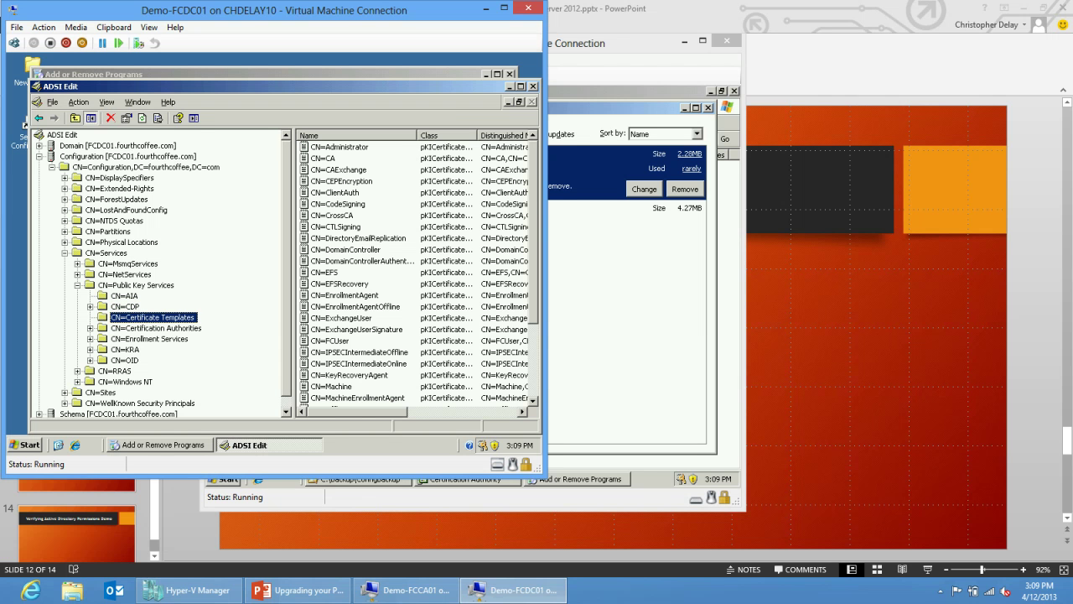
{"action": "left_click", "coordinate": [155, 328]}
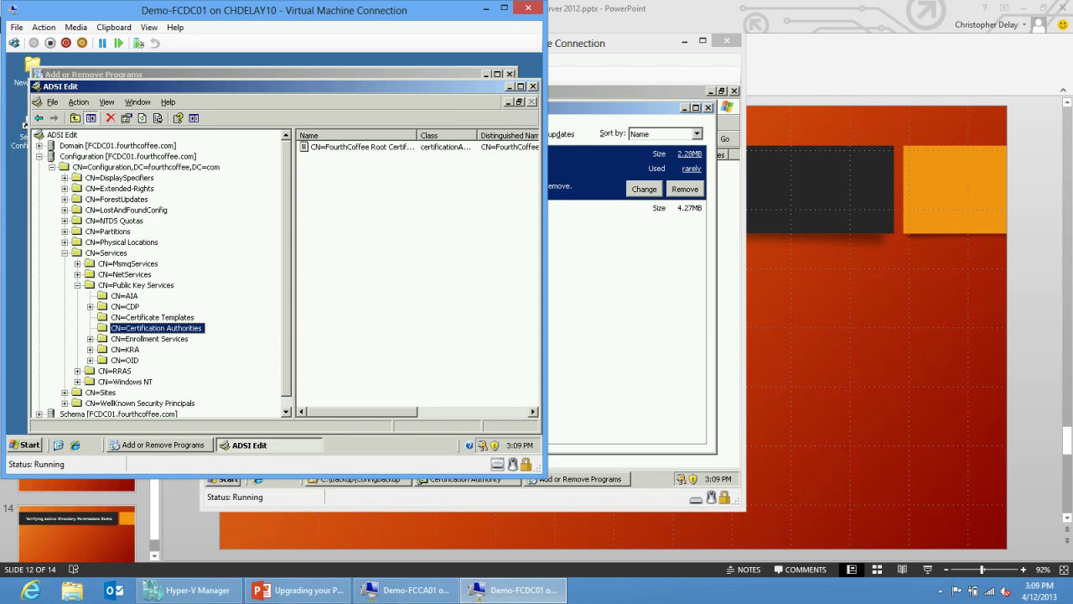
{"action": "left_click", "coordinate": [360, 147]}
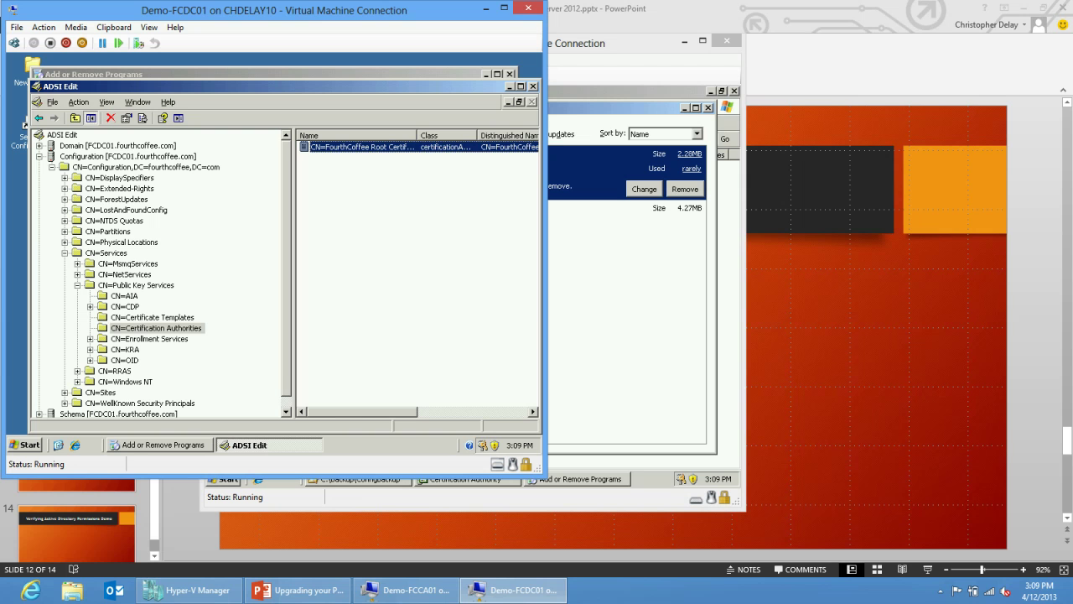
{"action": "left_click", "coordinate": [150, 339]}
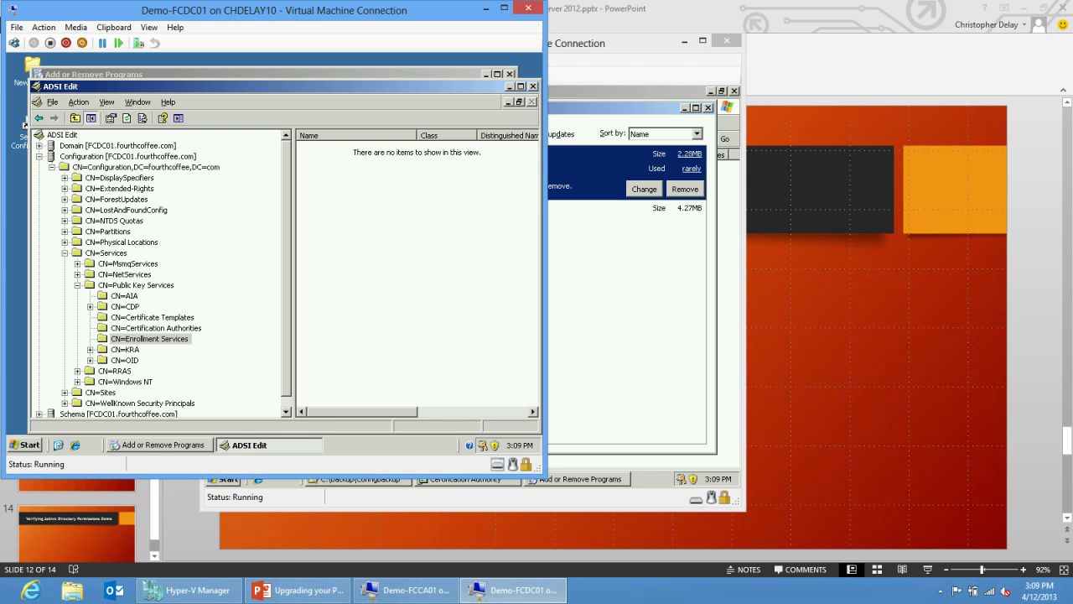
{"action": "left_click", "coordinate": [125, 349]}
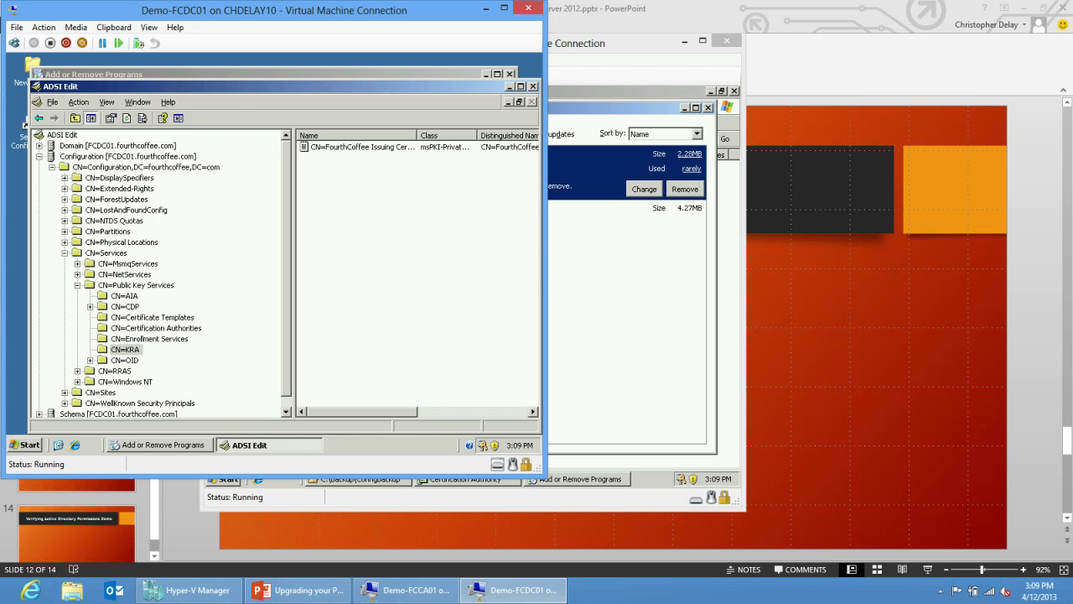
{"action": "left_click", "coordinate": [124, 360]}
{"action": "left_click", "coordinate": [149, 339]}
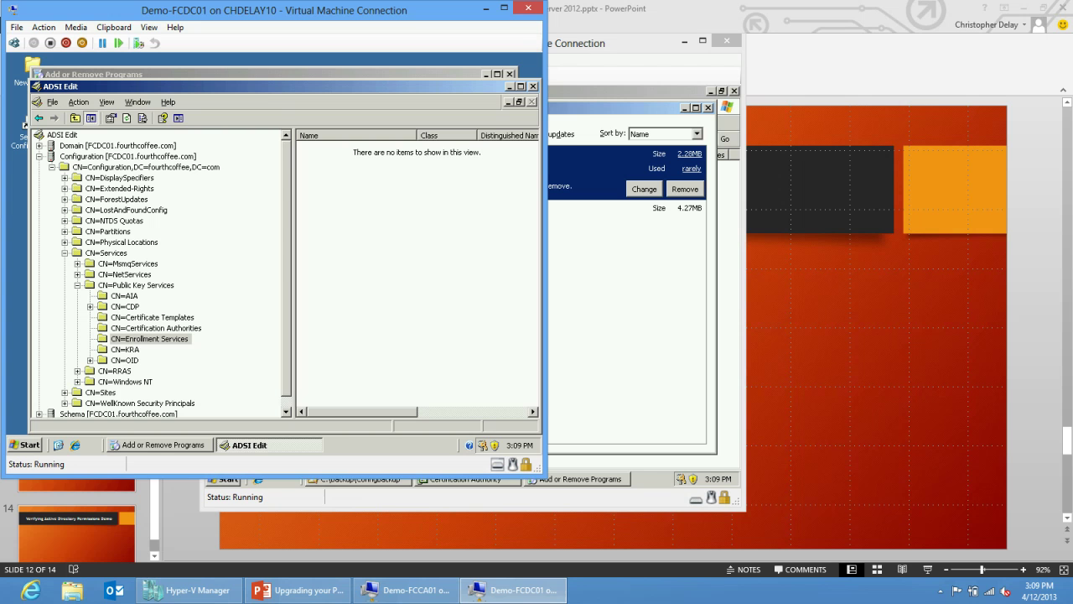
{"action": "key", "text": "alt+Tab"}
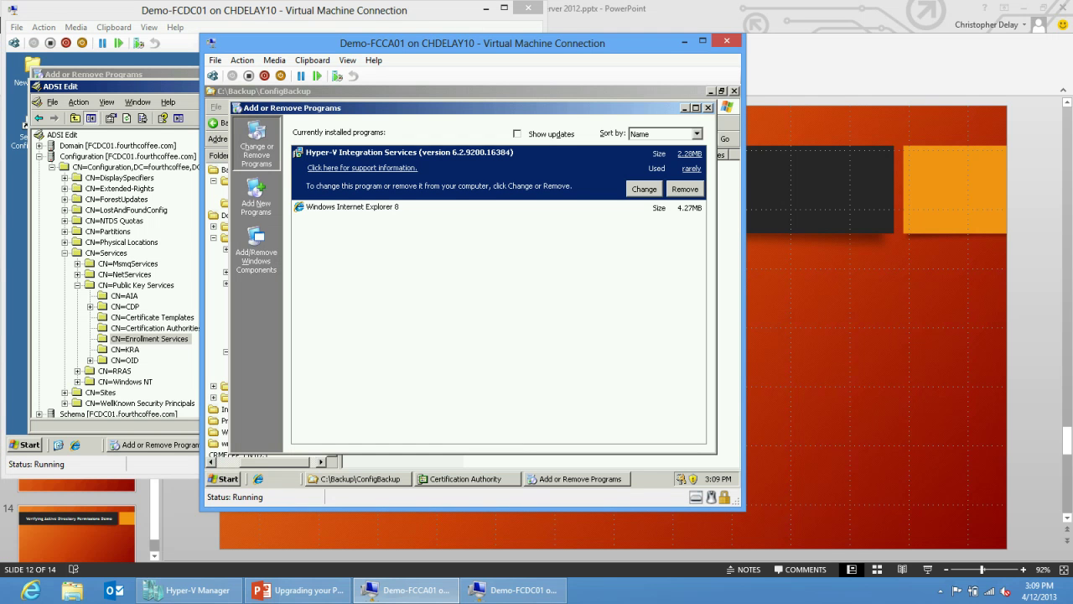
Close the open windows and open an Explorer window at \\fcdc01\c$.
{"action": "left_click", "coordinate": [707, 108]}
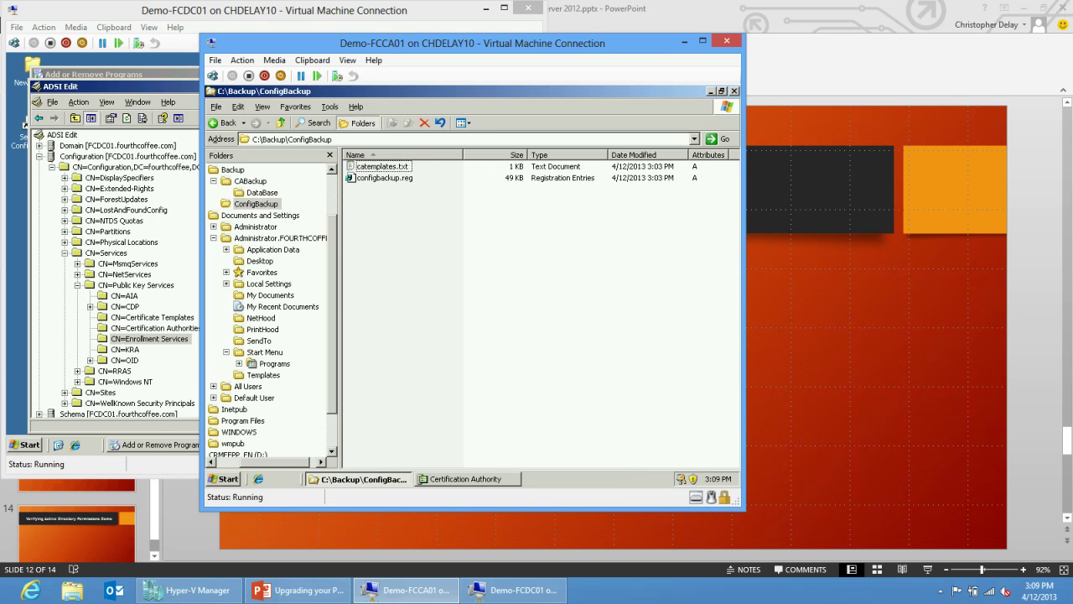
{"action": "key", "text": "alt+F4"}
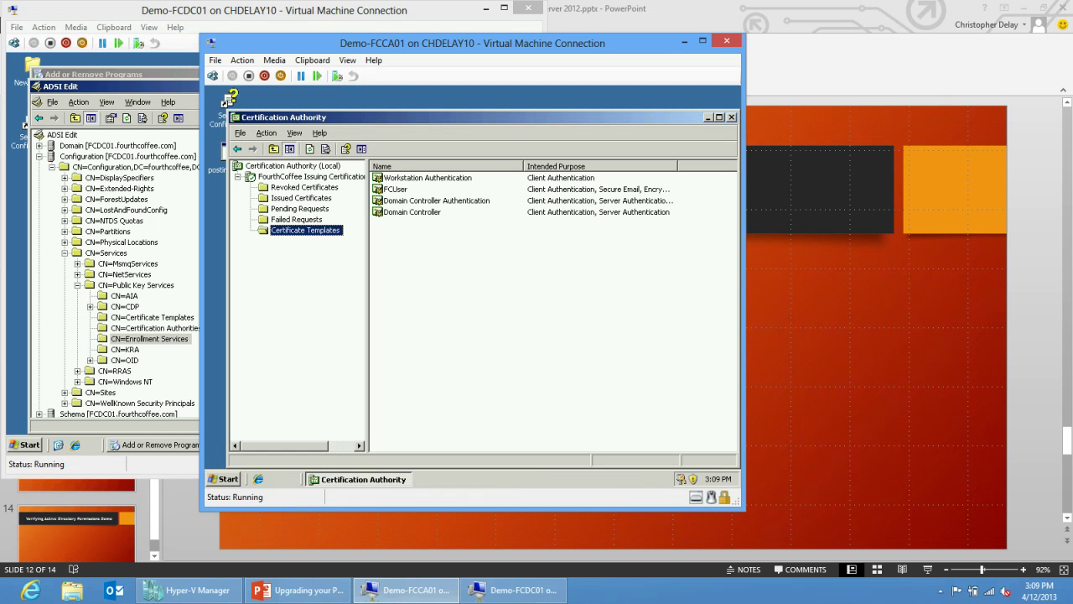
{"action": "right_click", "coordinate": [227, 479]}
{"action": "left_click", "coordinate": [248, 416]}
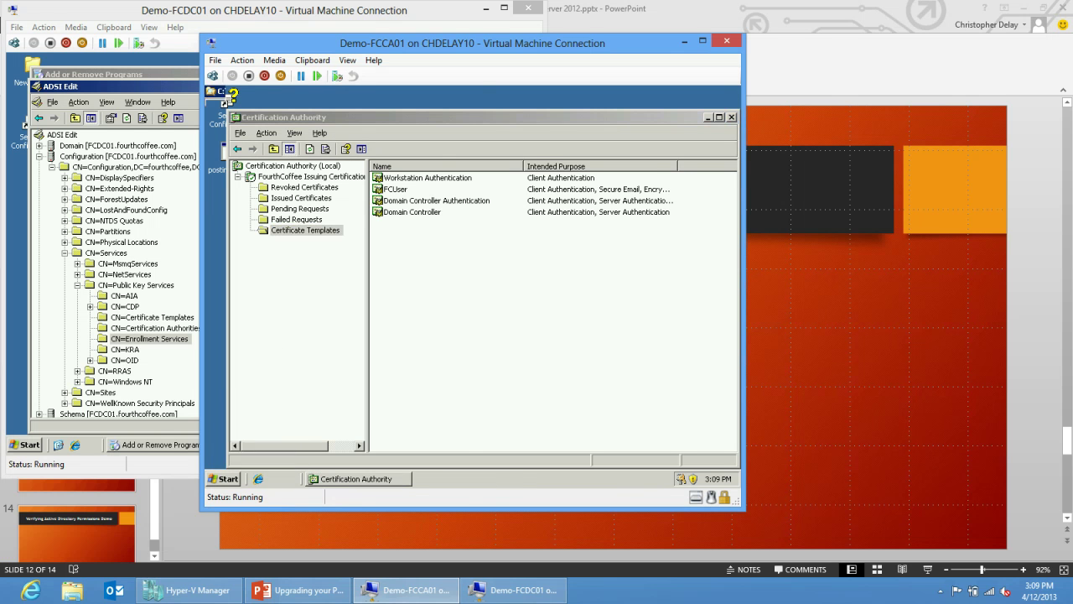
{"action": "left_click", "coordinate": [369, 139]}
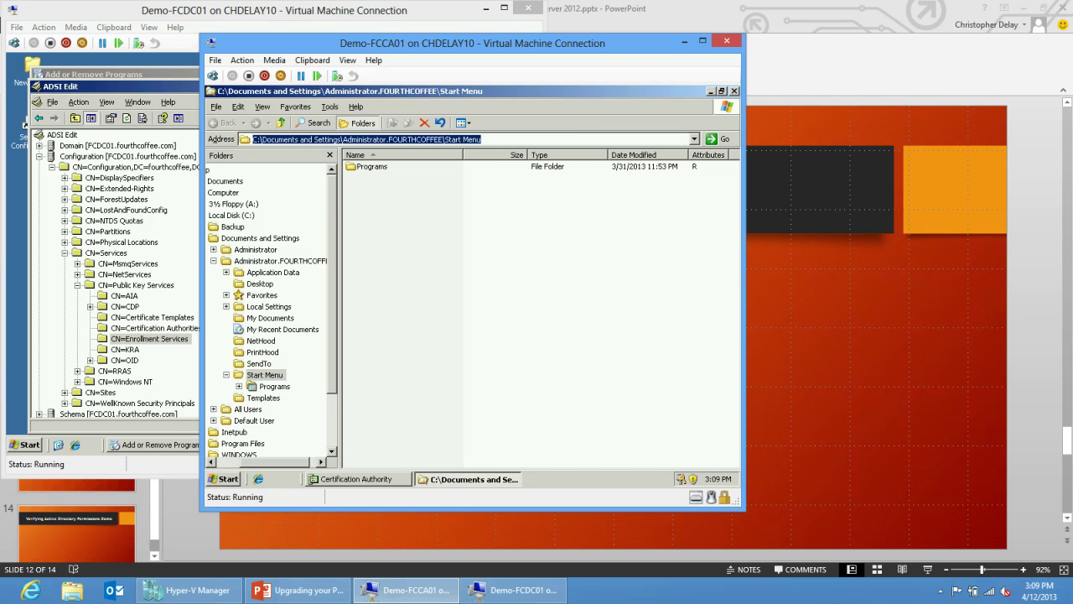
{"action": "type", "text": "\\\\fcdc"}
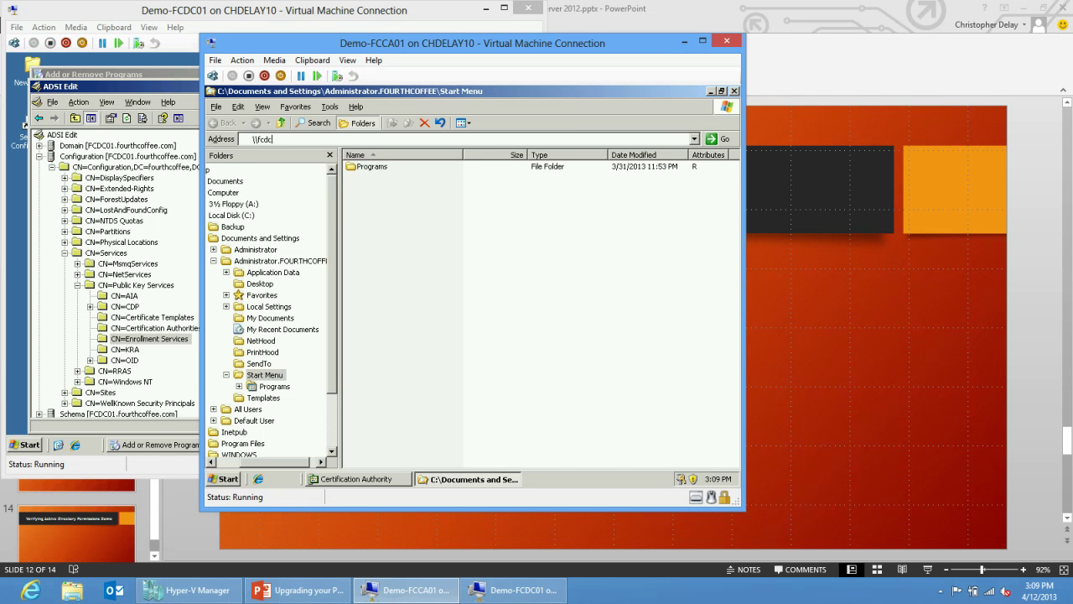
{"action": "type", "text": "01$"}
{"action": "key", "text": "Return"}
{"action": "key", "text": "Return"}
{"action": "key", "text": "BackSpace"}
{"action": "type", "text": "\\c$"}
{"action": "key", "text": "Return"}
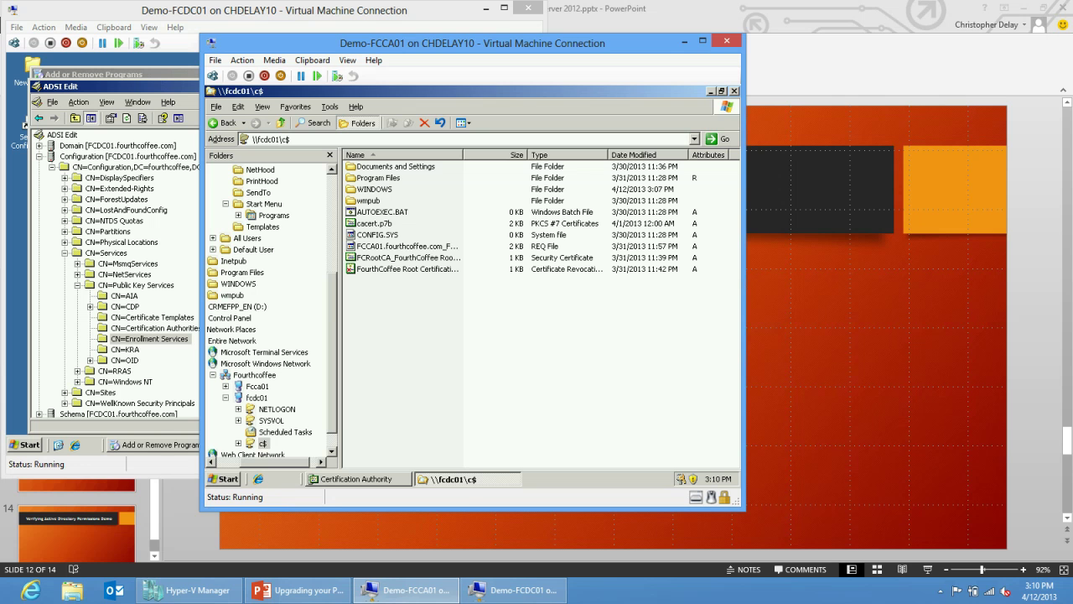
Copy the Backup folder from drive C: and paste it into the \\fcdc01\c$ share.
{"action": "right_click", "coordinate": [228, 479]}
{"action": "left_click", "coordinate": [262, 417]}
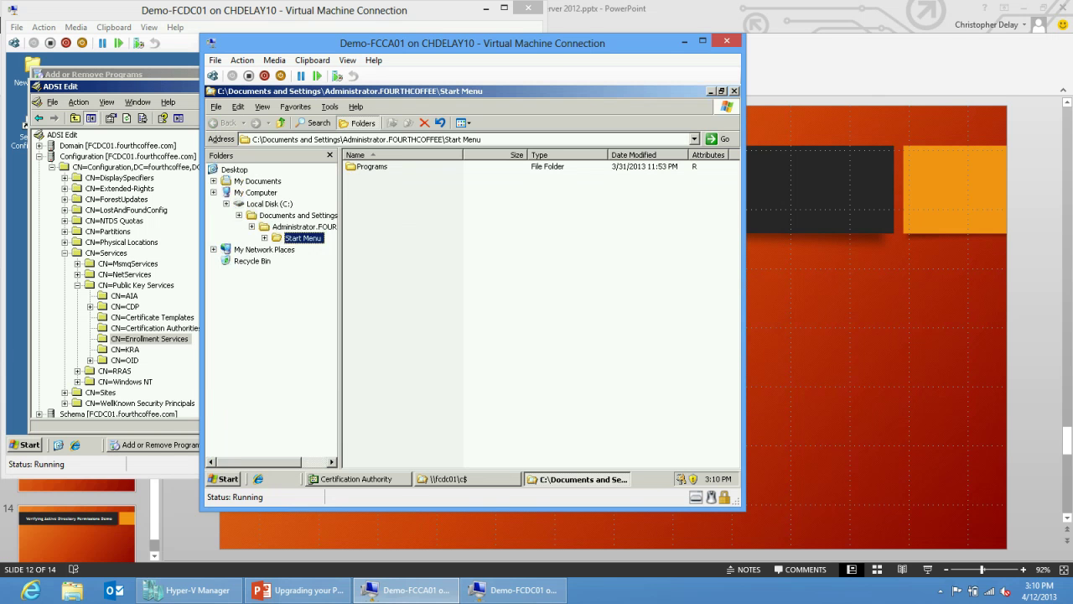
{"action": "left_click", "coordinate": [232, 214]}
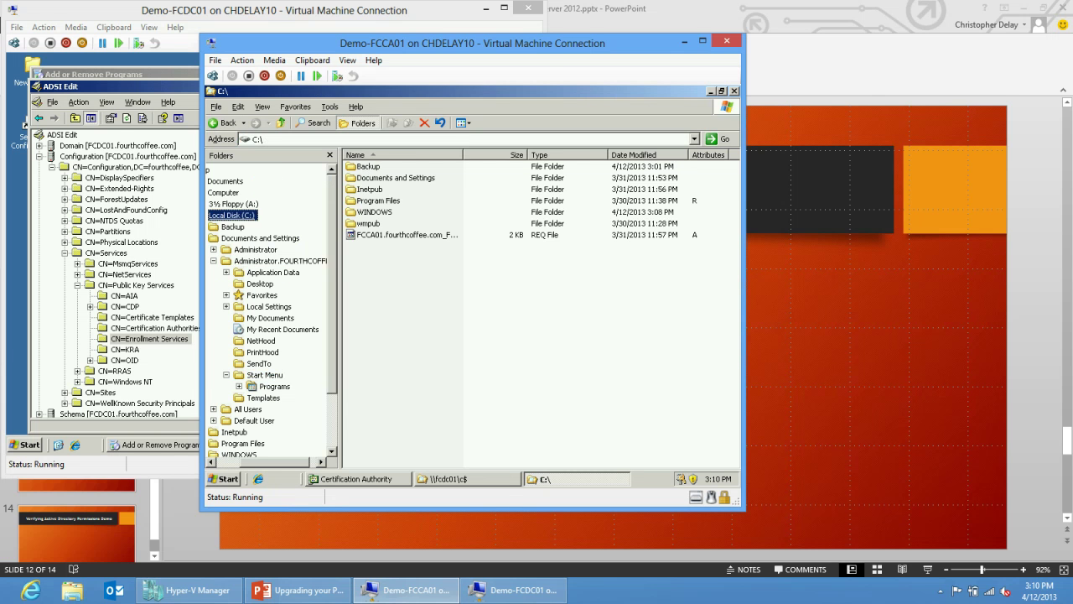
{"action": "right_click", "coordinate": [369, 166]}
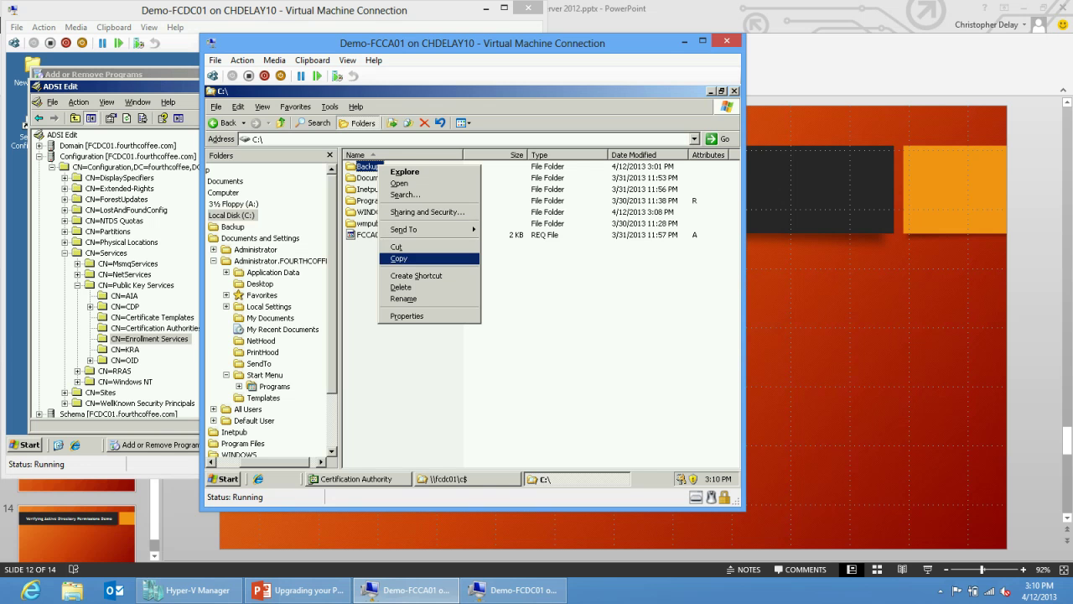
{"action": "left_click", "coordinate": [399, 258]}
{"action": "left_click", "coordinate": [457, 479]}
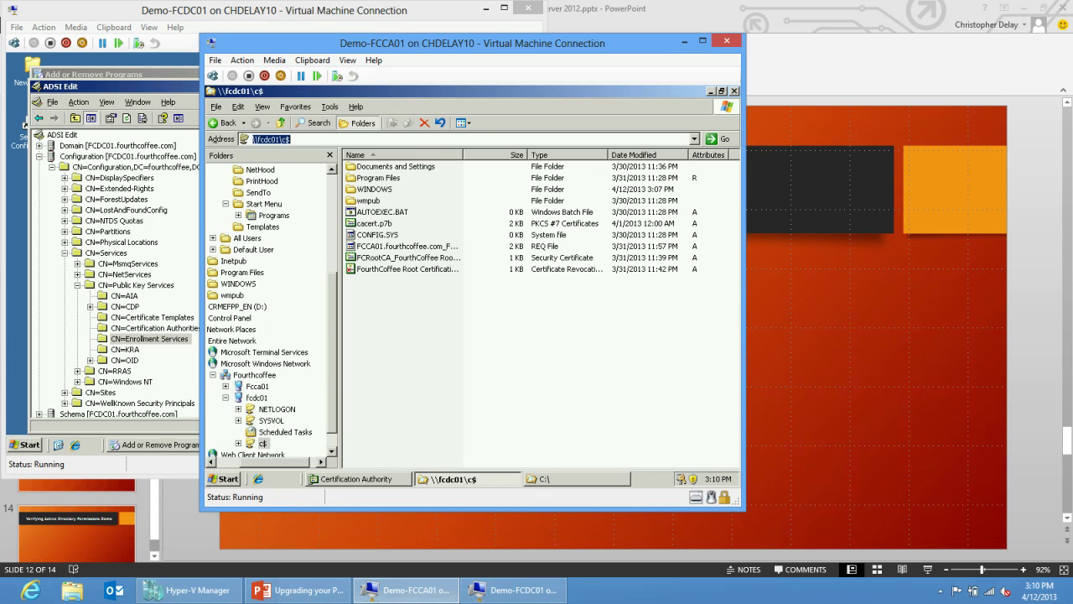
{"action": "right_click", "coordinate": [421, 315]}
{"action": "left_click", "coordinate": [445, 386]}
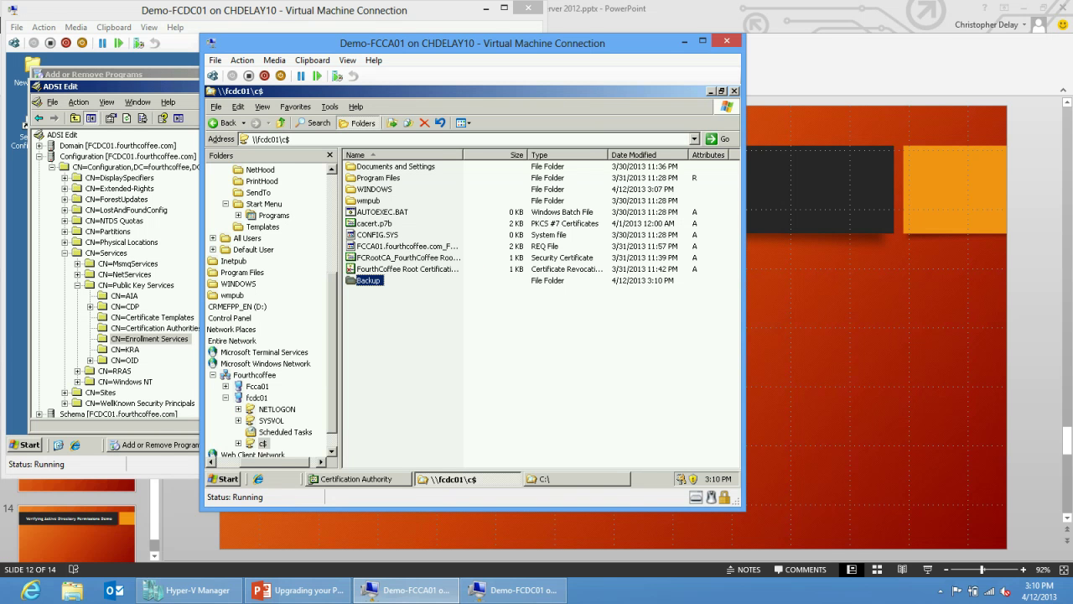
Shut down Demo-FCCA01 with reason Hardware: Maintenance (Planned), then start the VM again.
{"action": "left_click", "coordinate": [227, 479]}
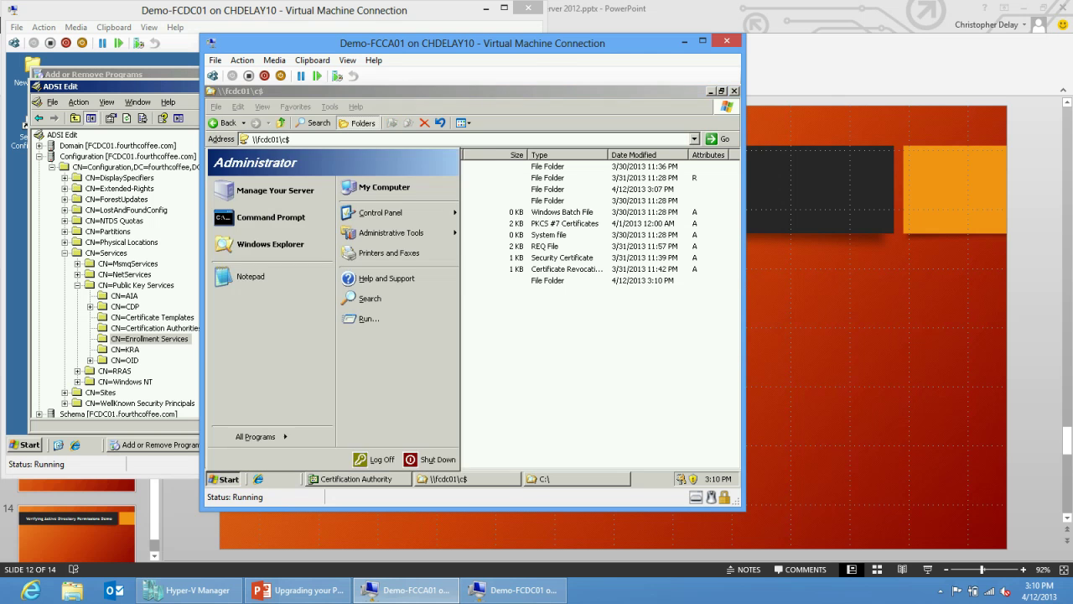
{"action": "left_click", "coordinate": [432, 460]}
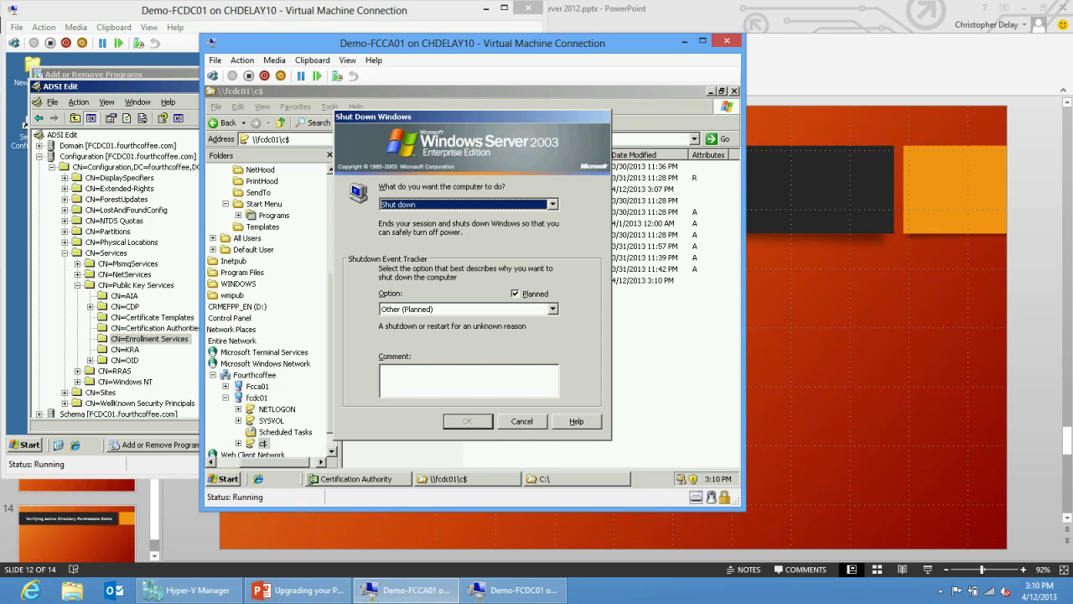
{"action": "left_click", "coordinate": [468, 309]}
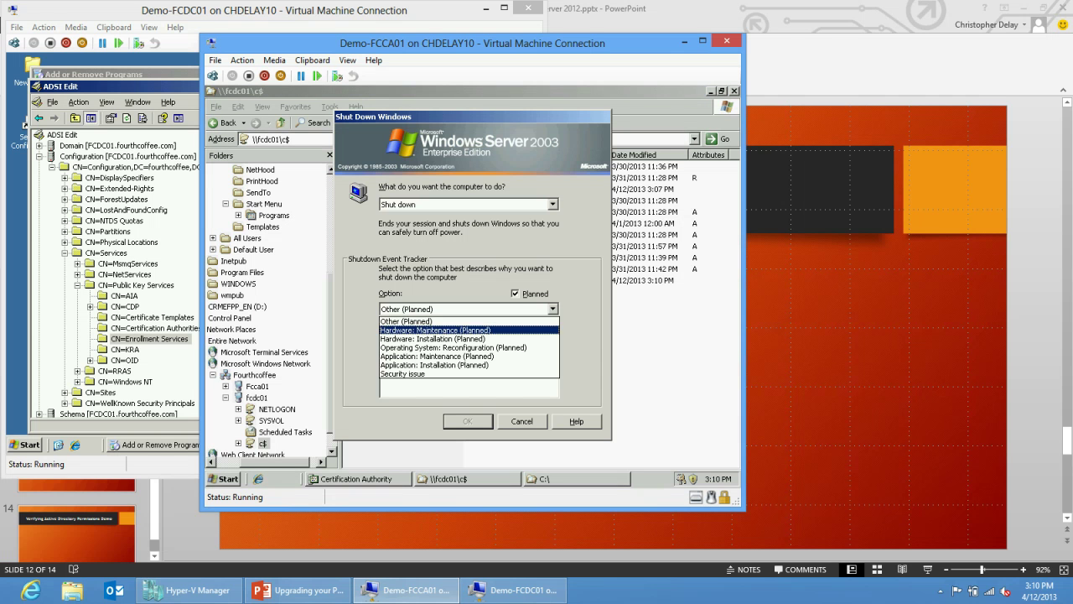
{"action": "left_click", "coordinate": [444, 339]}
{"action": "left_click", "coordinate": [467, 421]}
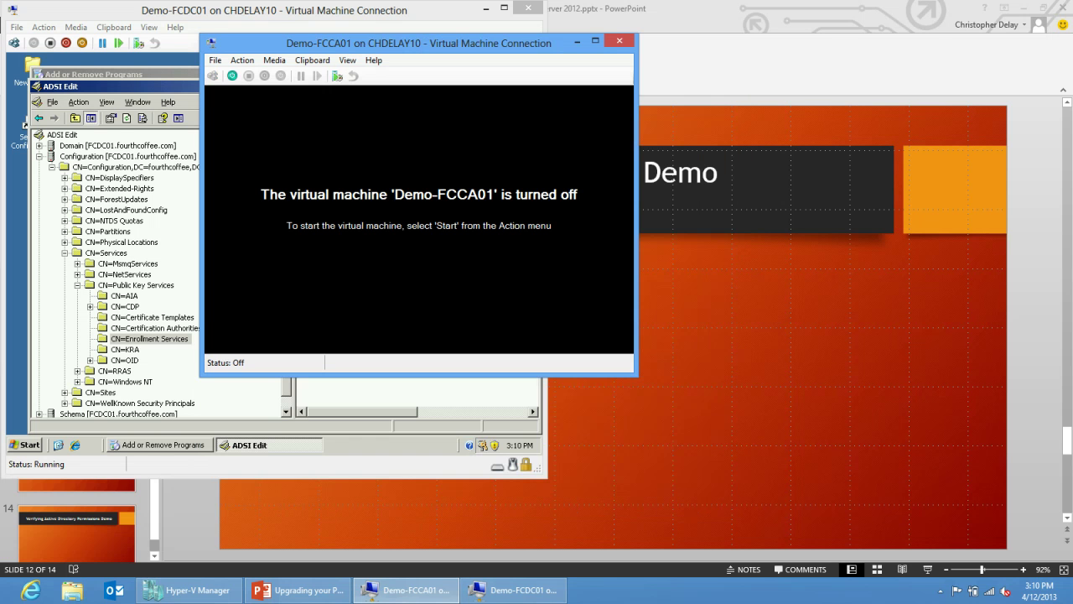
{"action": "key", "text": "ctrl+s"}
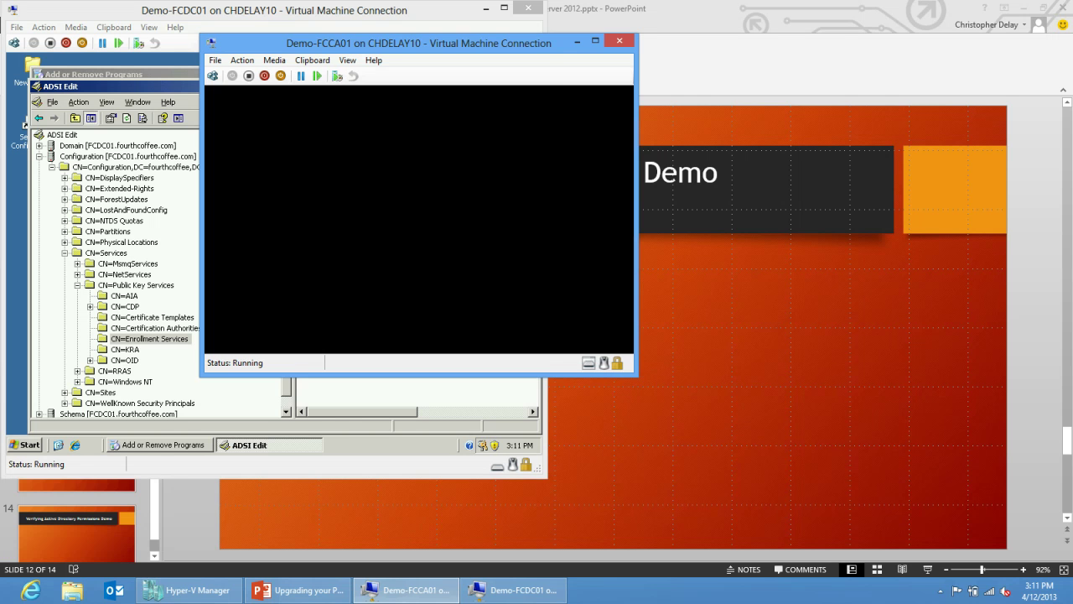
On FCDC01, run dsa.msc, open Computers, and right-click the FCCA01 computer account.
{"action": "left_click", "coordinate": [25, 445]}
{"action": "left_click", "coordinate": [25, 444]}
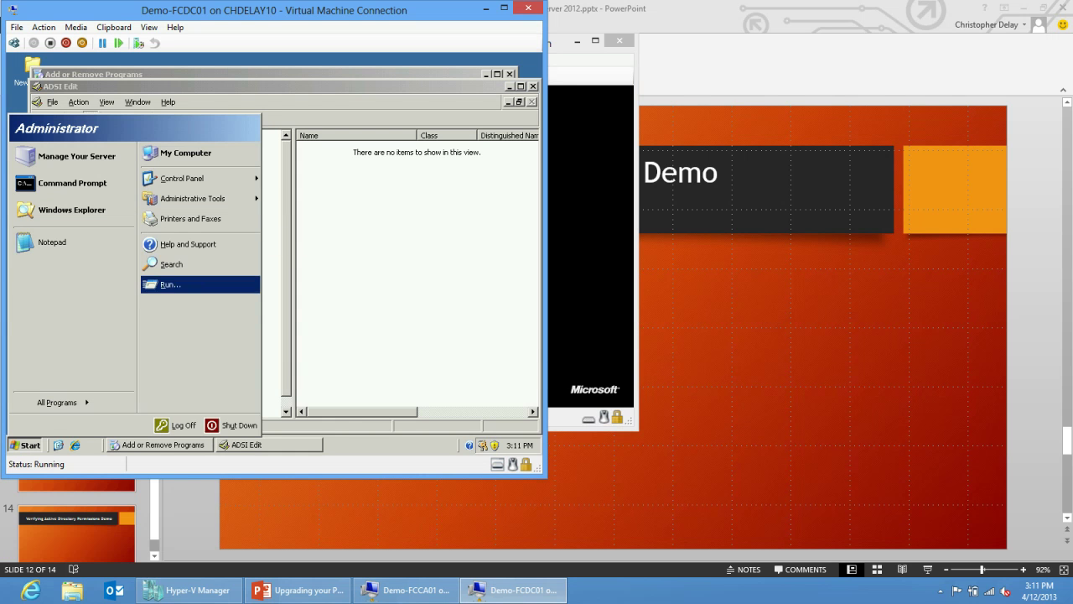
{"action": "left_click", "coordinate": [171, 284]}
{"action": "type", "text": "dsa.m"}
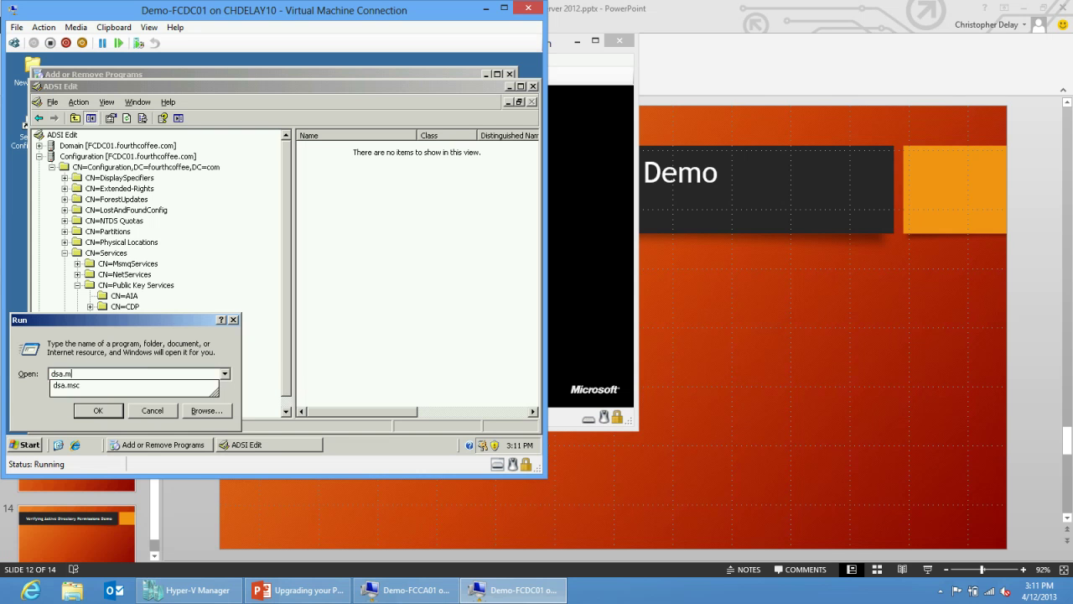
{"action": "type", "text": "sc"}
{"action": "key", "text": "Return"}
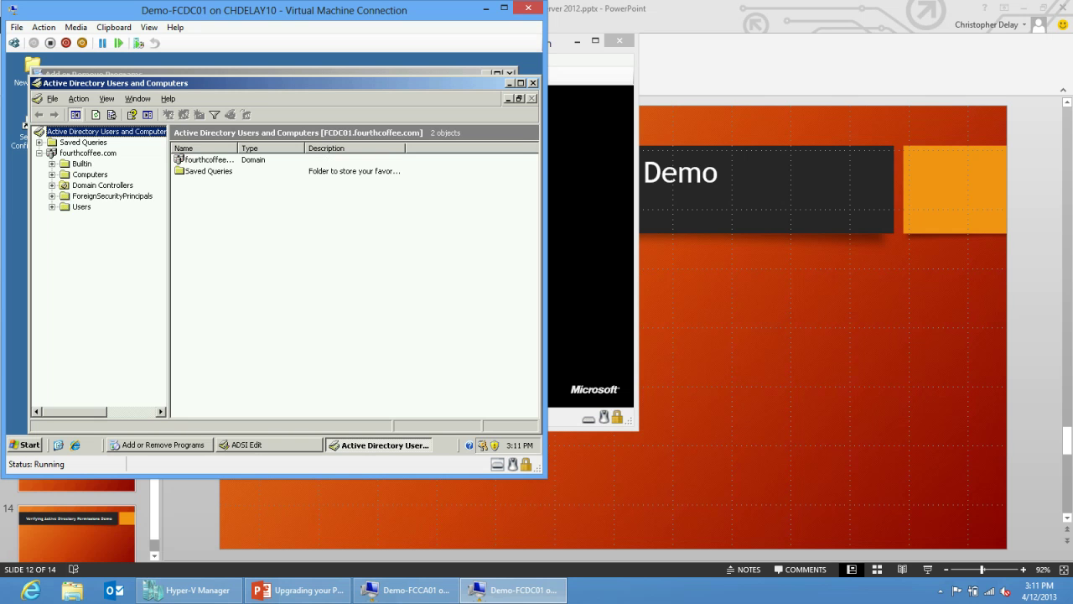
{"action": "left_click", "coordinate": [90, 174]}
{"action": "left_click", "coordinate": [198, 159]}
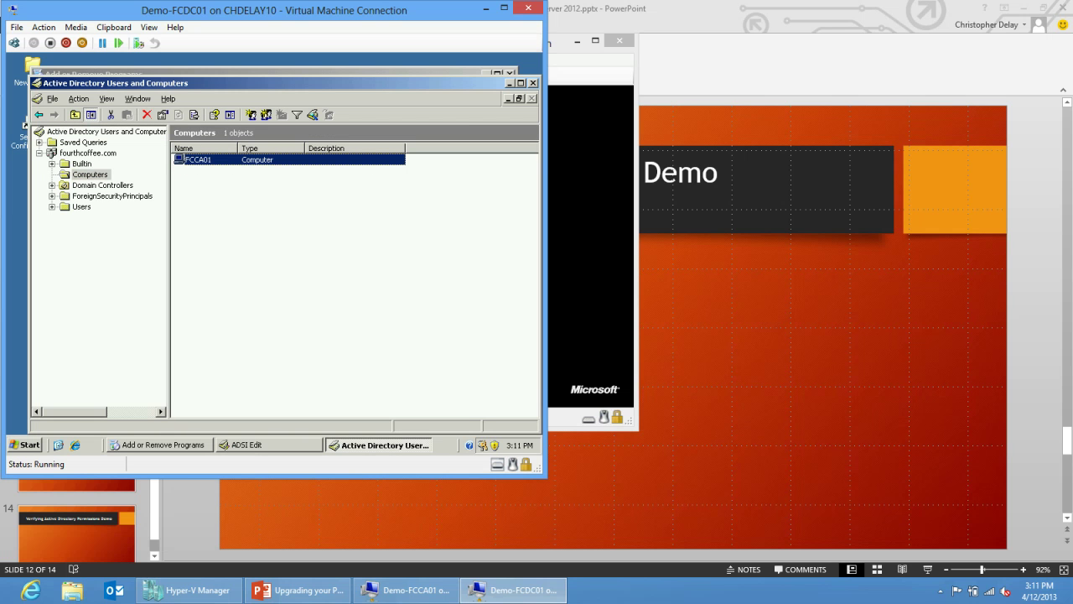
{"action": "right_click", "coordinate": [218, 165]}
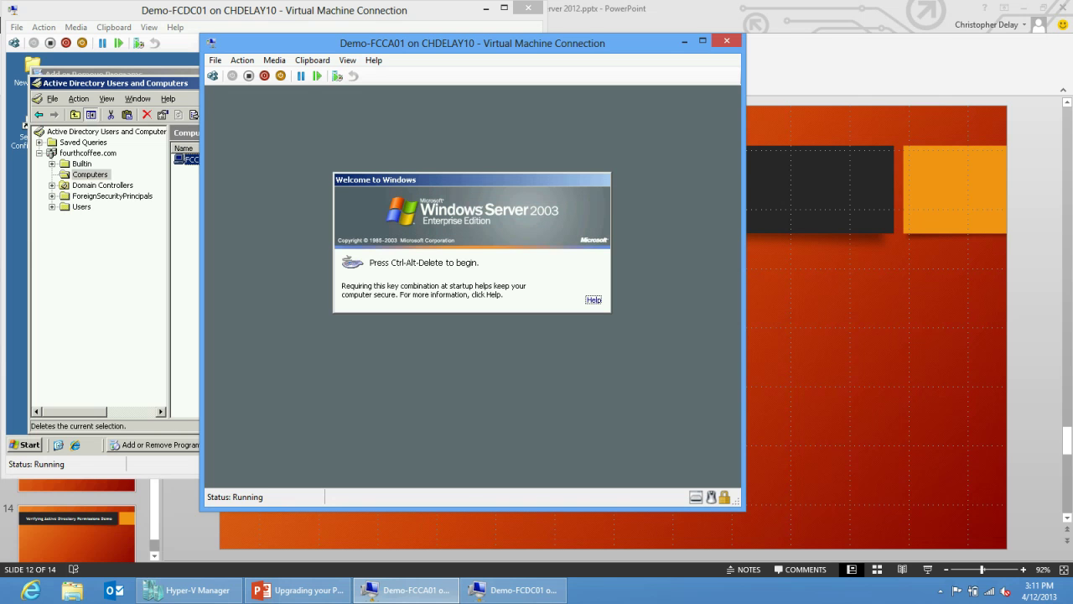
Log on as administrator and open the Computer Name Changes dialog from My Computer Properties.
{"action": "left_click", "coordinate": [212, 76]}
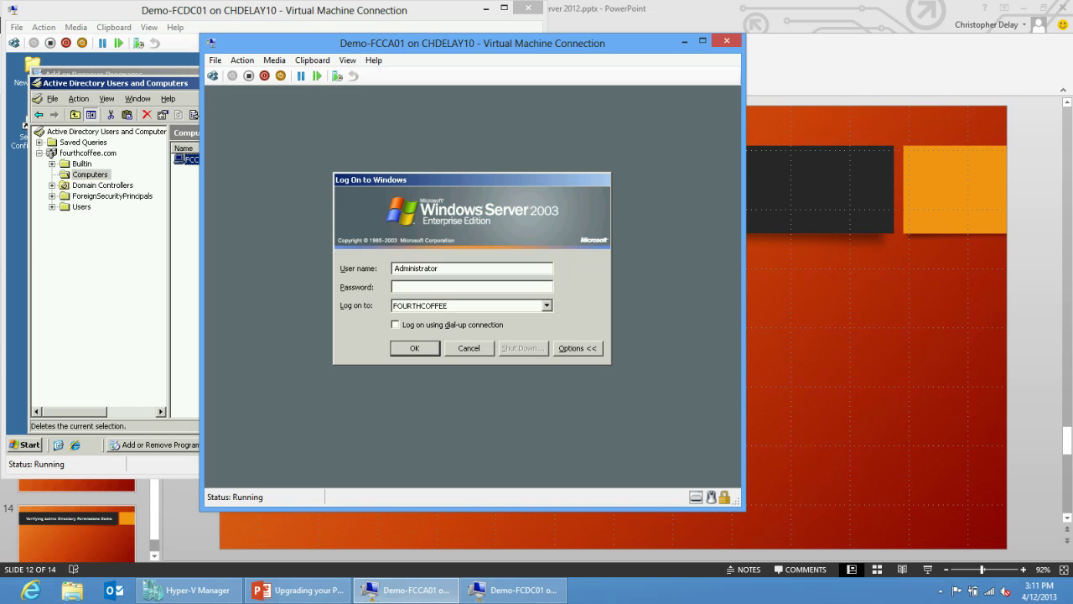
{"action": "type", "text": "Pa$$w0rd"}
{"action": "key", "text": "Return"}
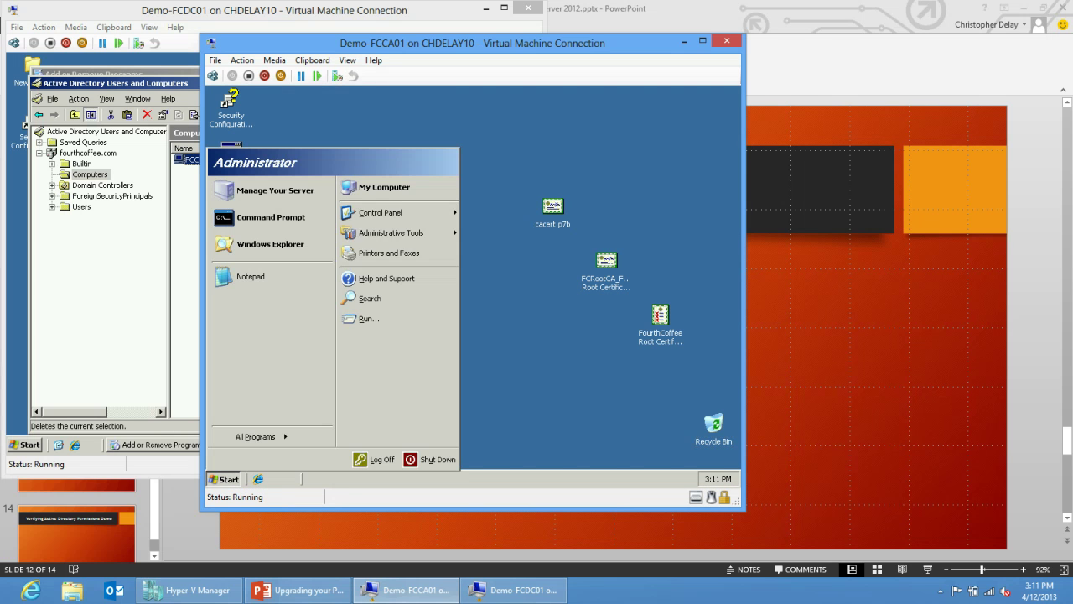
{"action": "right_click", "coordinate": [393, 189]}
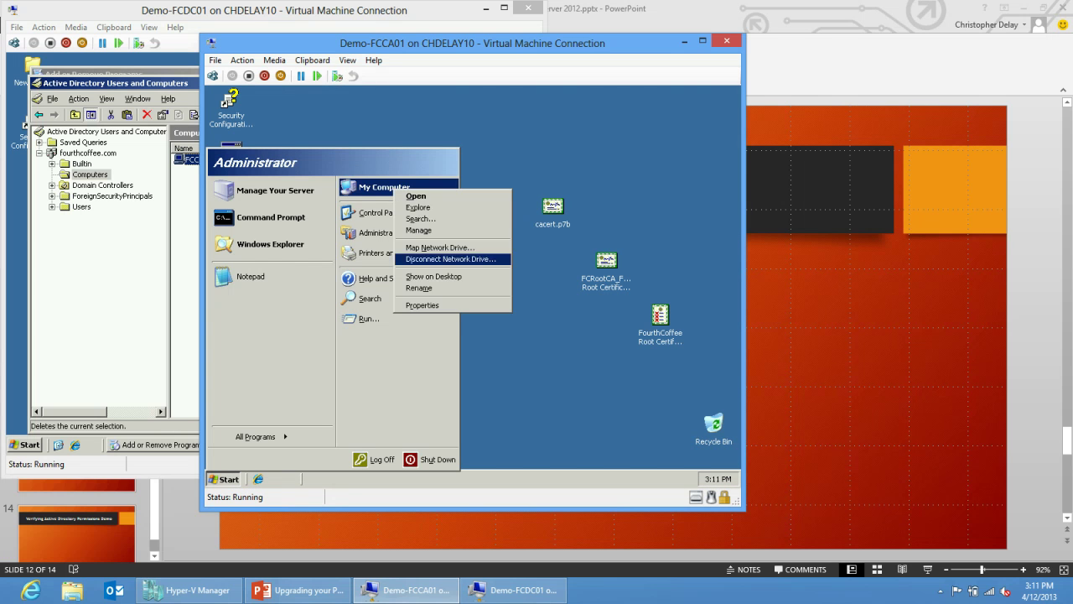
{"action": "left_click", "coordinate": [422, 305]}
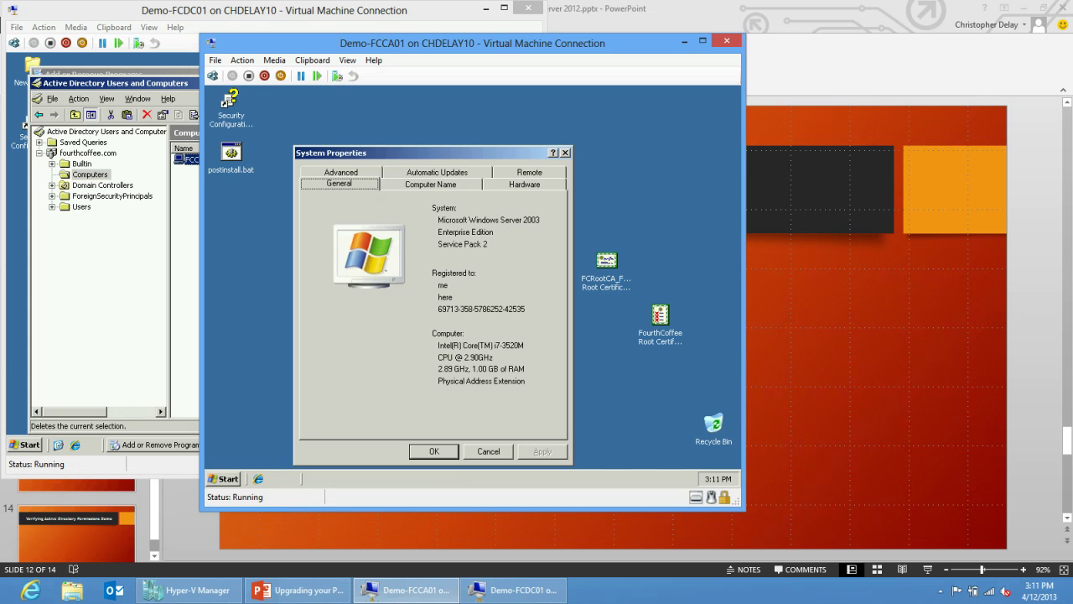
{"action": "left_click", "coordinate": [431, 184]}
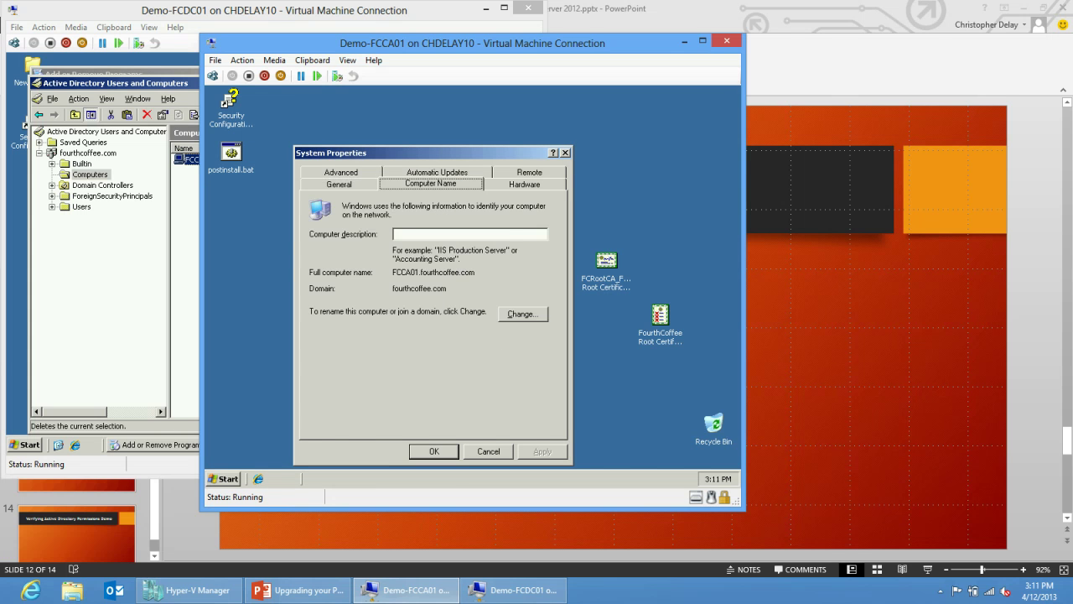
{"action": "left_click", "coordinate": [522, 313]}
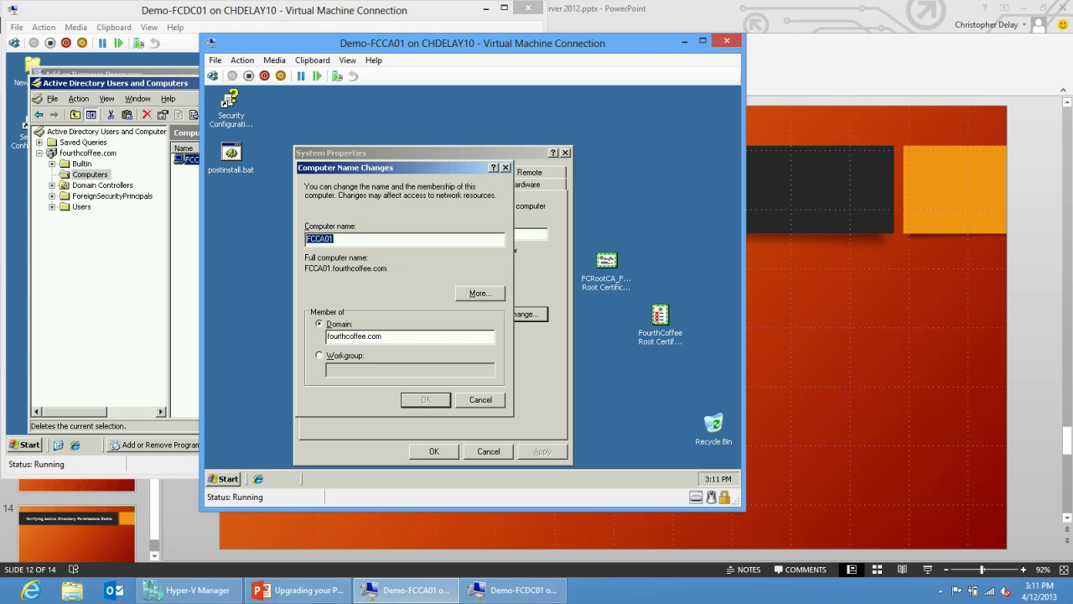
Rename to DecommisiondCA, join WORKGROUP using domain administrator credentials, and restart.
{"action": "key", "text": "alt+w"}
{"action": "key", "text": "alt+c"}
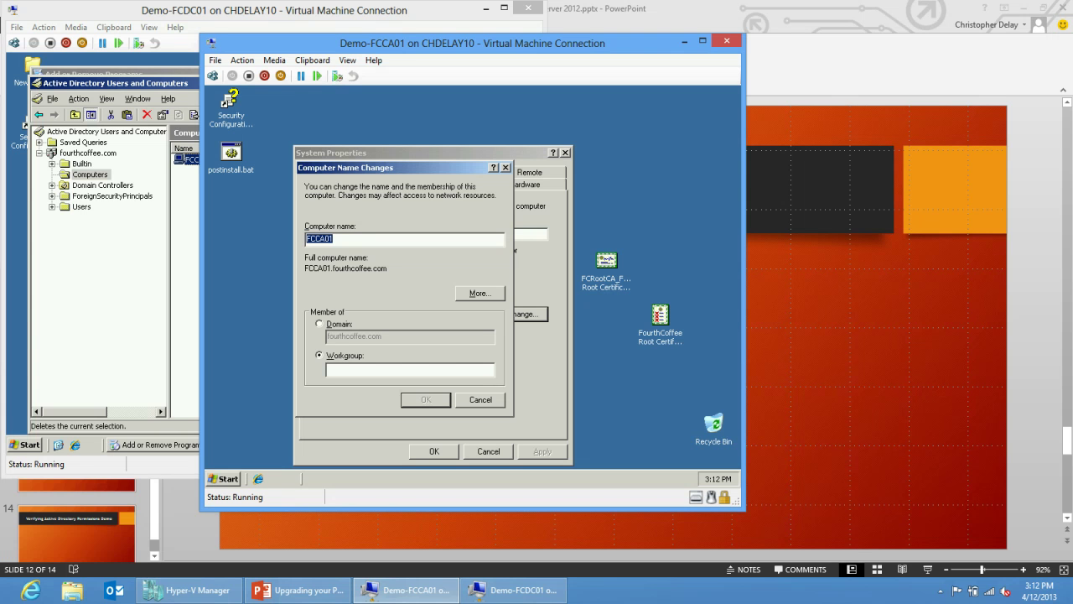
{"action": "type", "text": "D"}
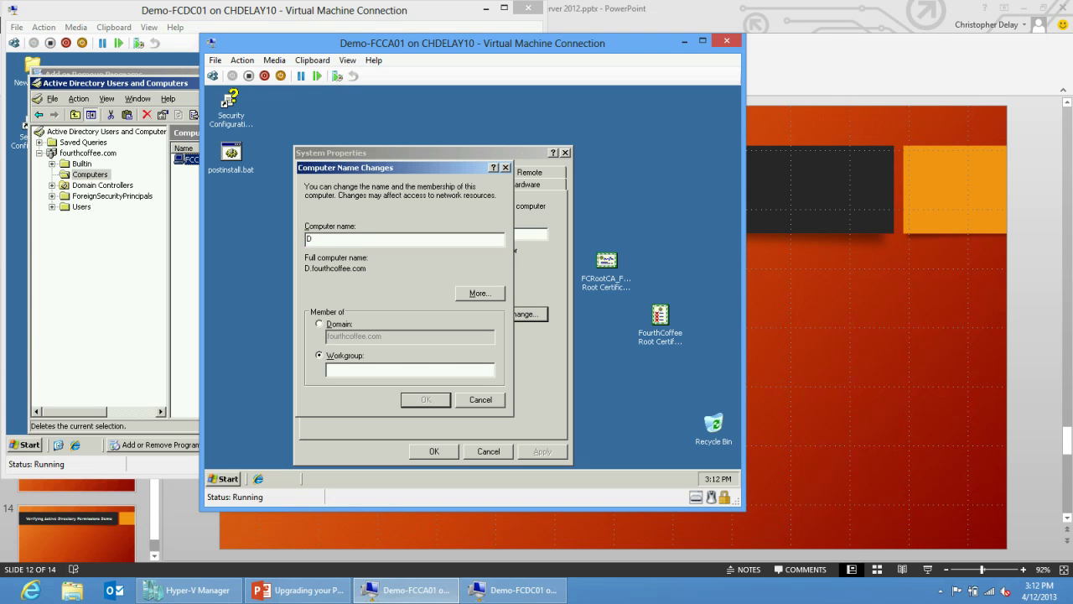
{"action": "type", "text": "ecommisiondCA"}
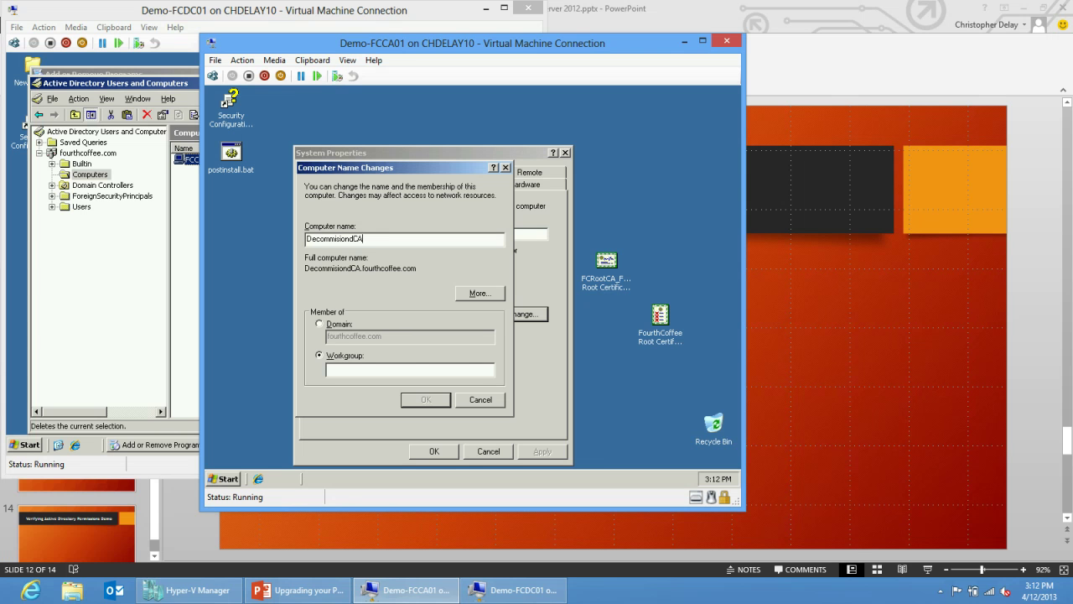
{"action": "type", "text": "WORKGROUP"}
{"action": "key", "text": "Return"}
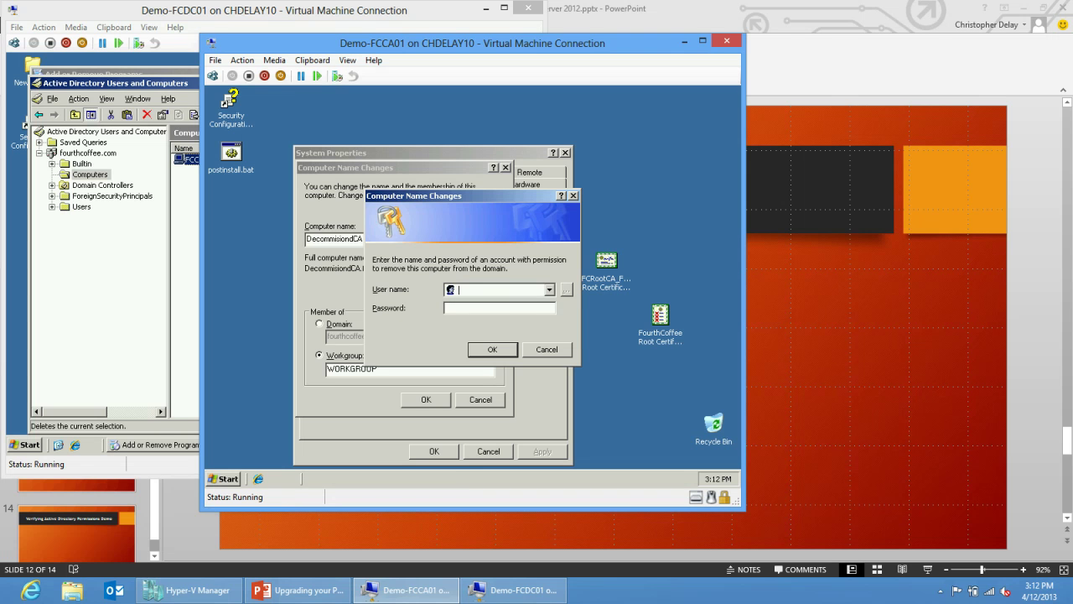
{"action": "type", "text": "fourthcoffee\\administratorPa$$w0rd"}
{"action": "key", "text": "Return"}
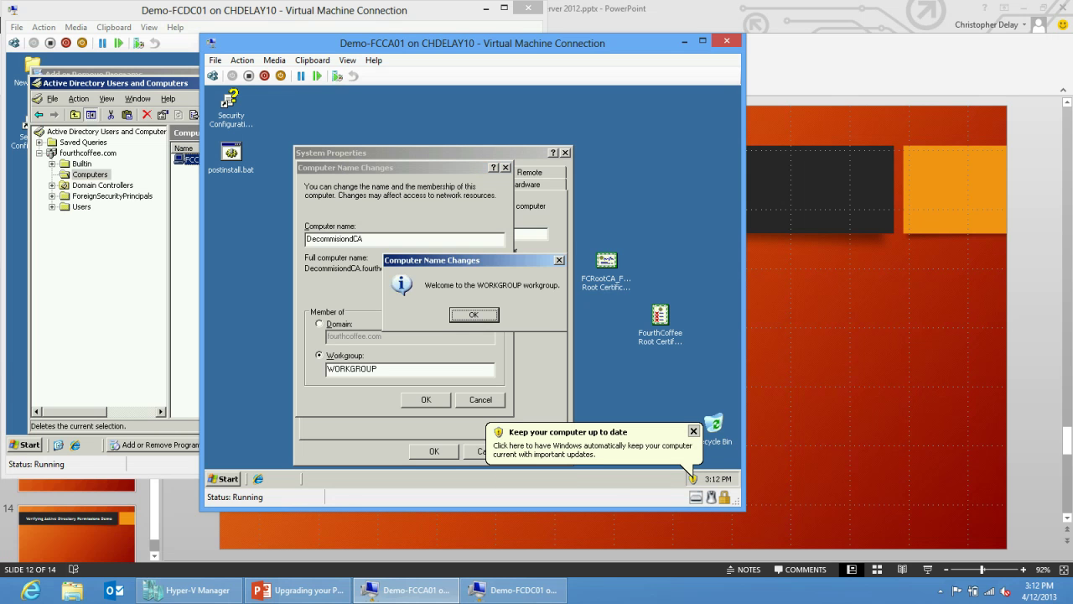
{"action": "key", "text": "Return"}
{"action": "key", "text": "Return"}
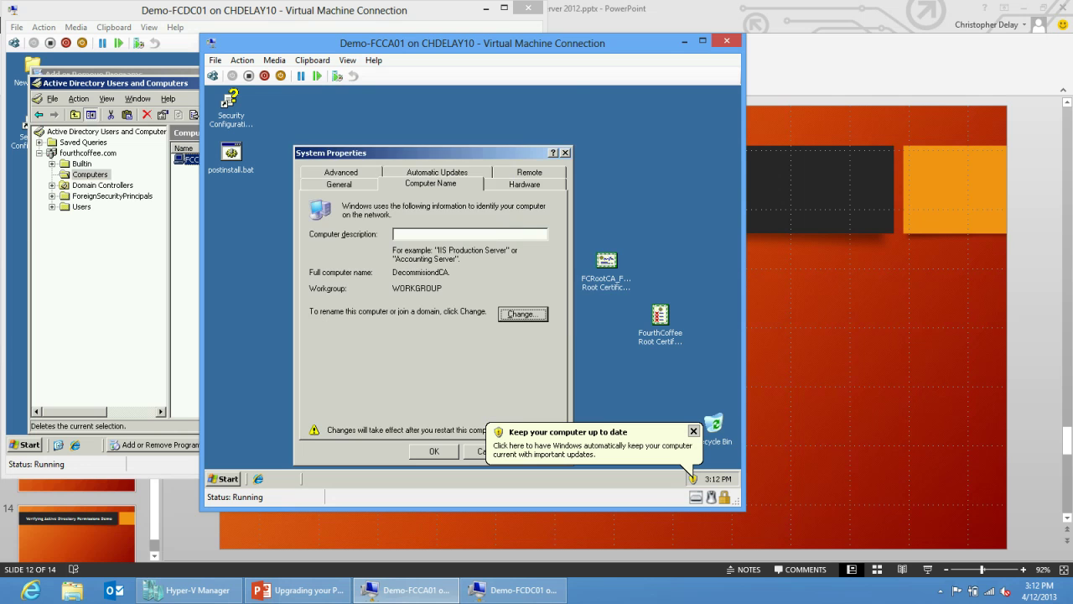
{"action": "key", "text": "Escape"}
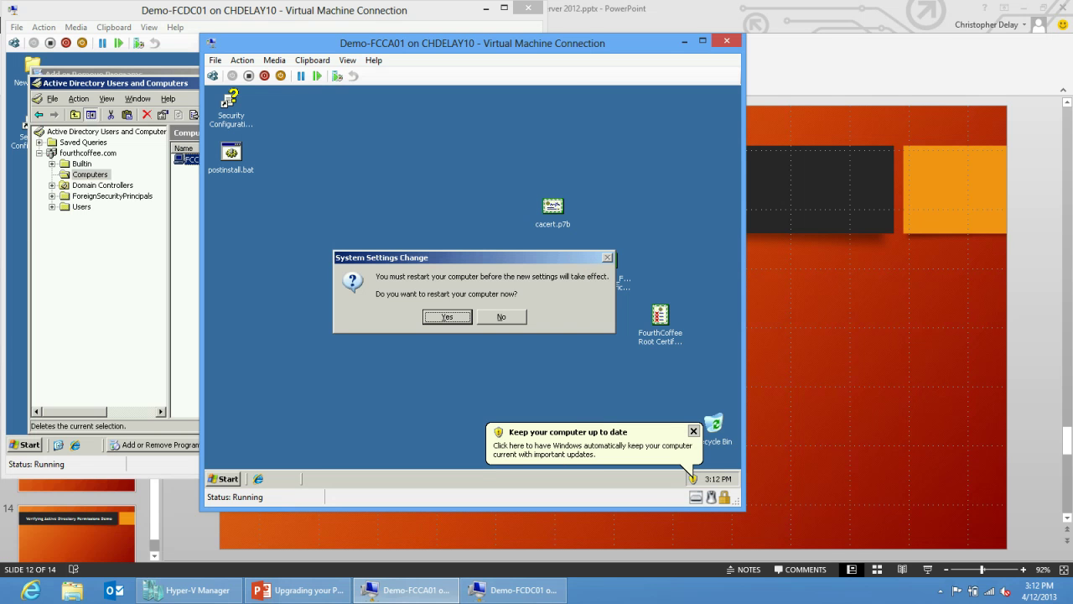
{"action": "key", "text": "Return"}
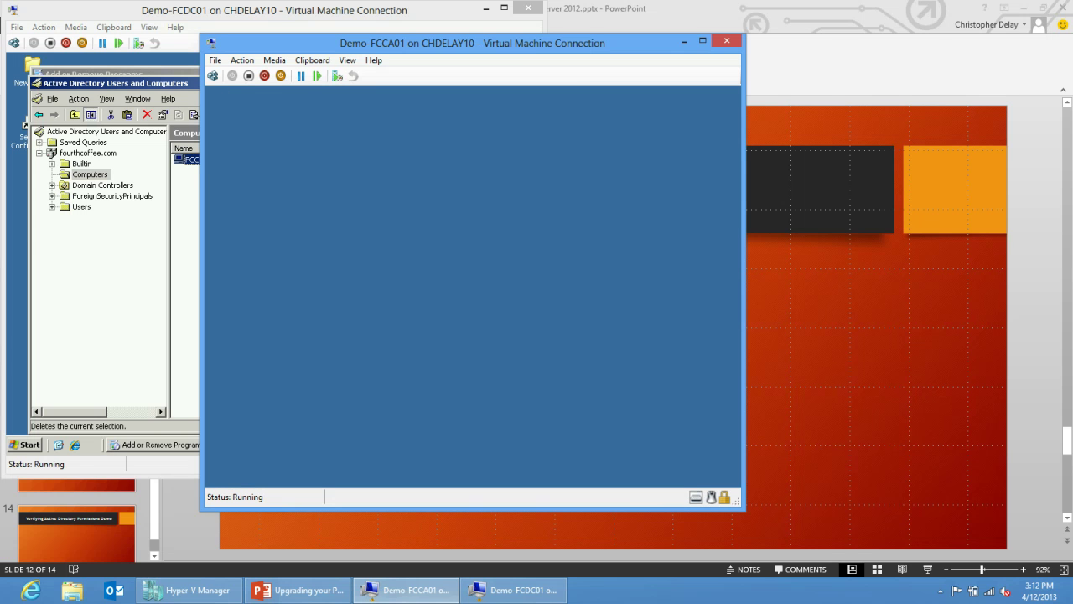